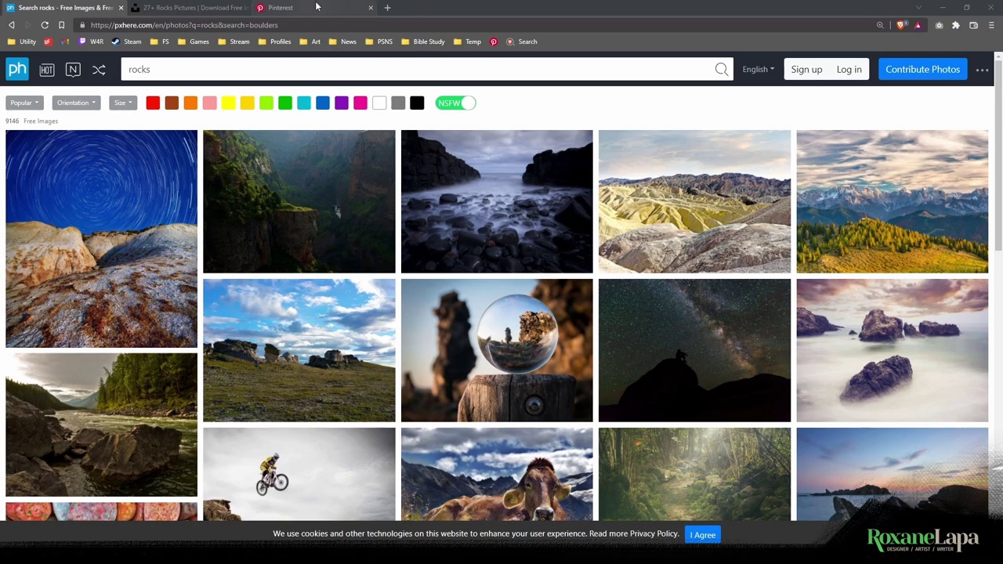
Compare the rock photo sources on the Pinterest Rocks board, PxHere and Unsplash.
left_click(316, 6)
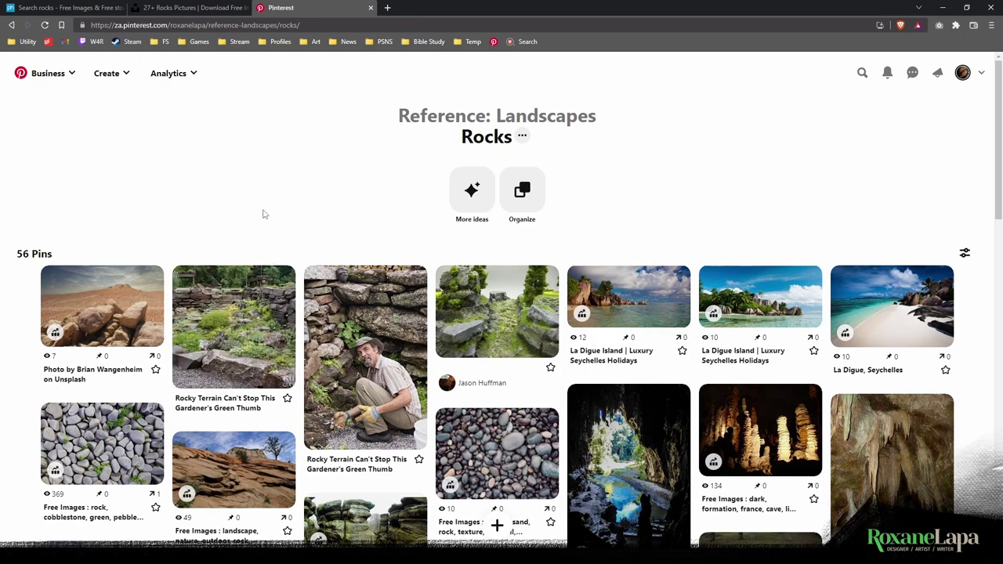
left_click(76, 8)
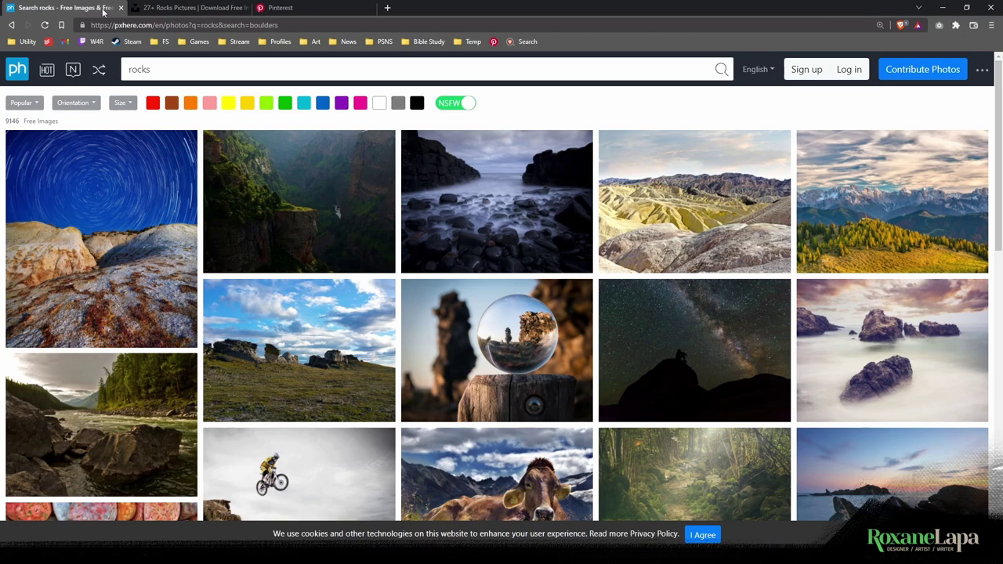
left_click(168, 9)
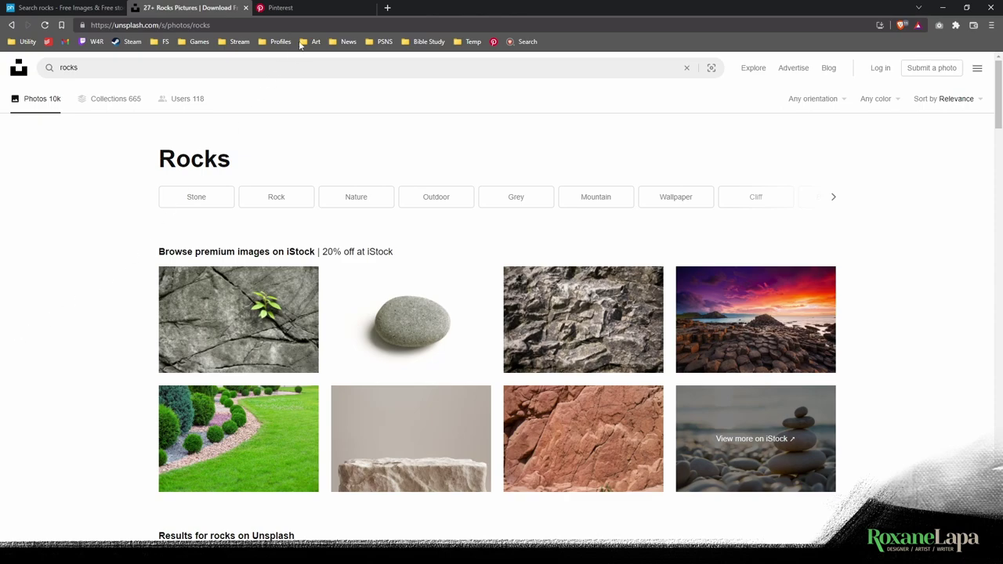
left_click(313, 11)
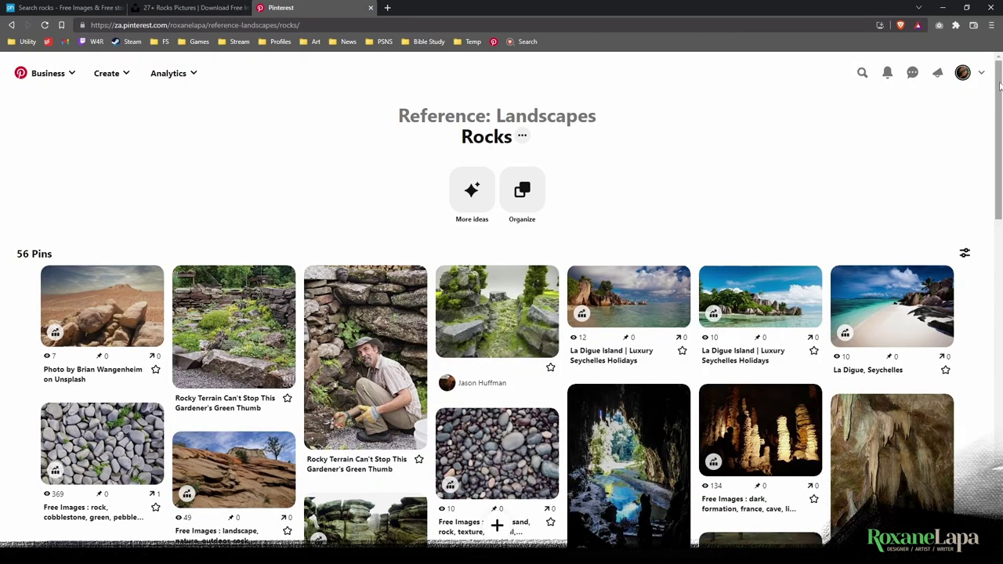
Browse the Pinterest Rocks board to its end, examine the suggested ideas for this section, and return to the board.
scroll(995, 120, "down", 1)
left_click_drag(995, 121, 990, 384)
scroll(979, 392, "down", 1)
scroll(979, 392, "down", 3)
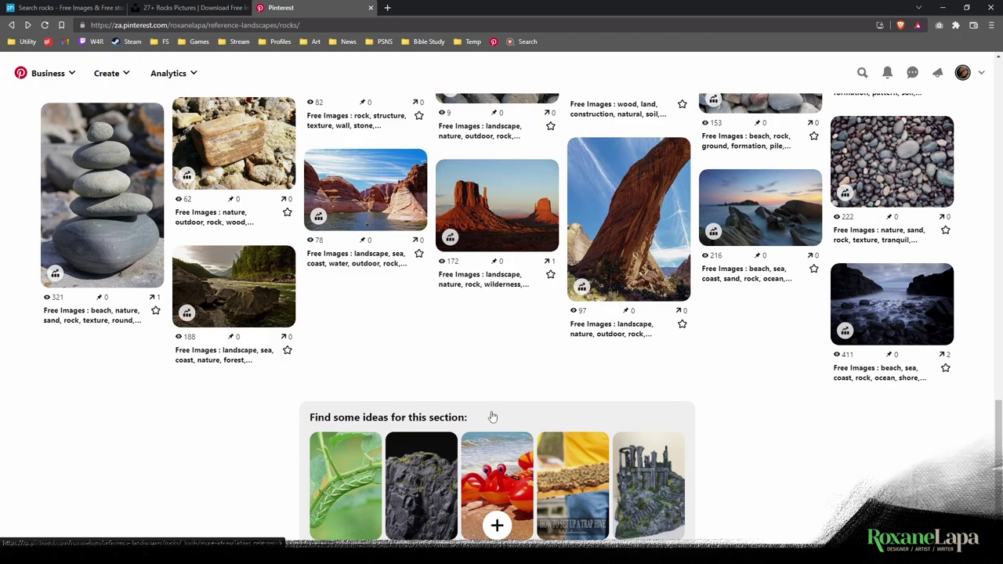
left_click(492, 417)
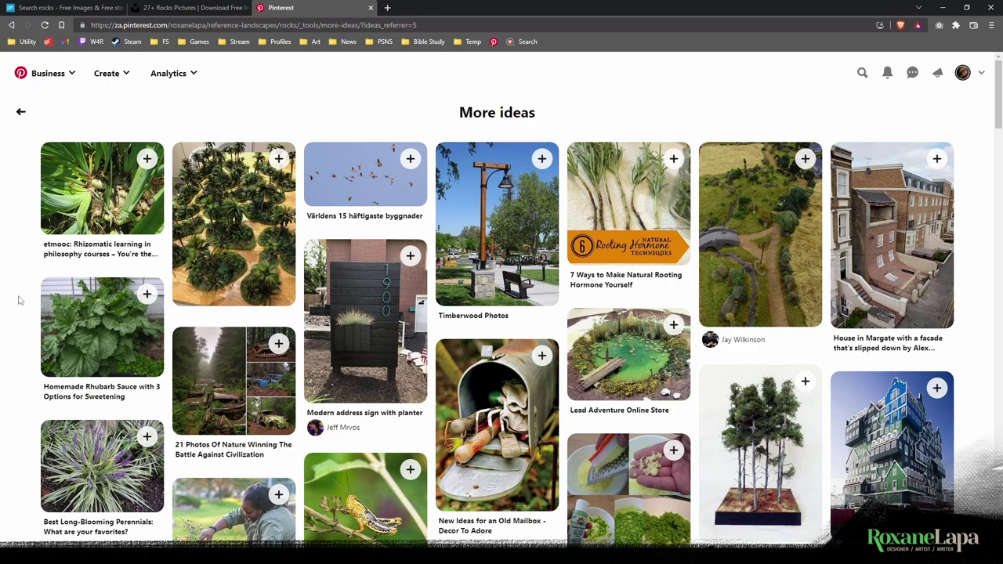
scroll(19, 299, "down", 3)
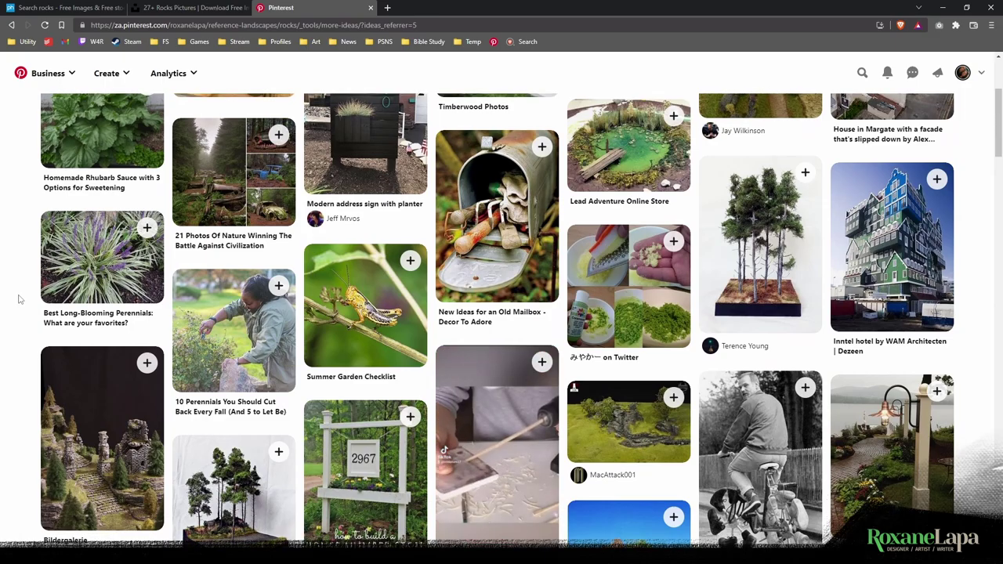
scroll(20, 299, "down", 6)
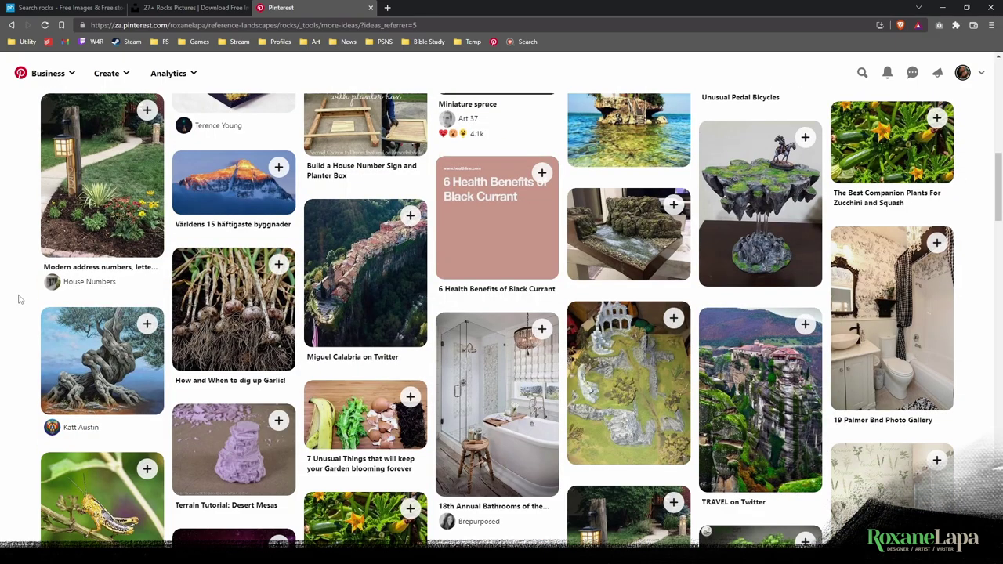
scroll(19, 300, "down", 10)
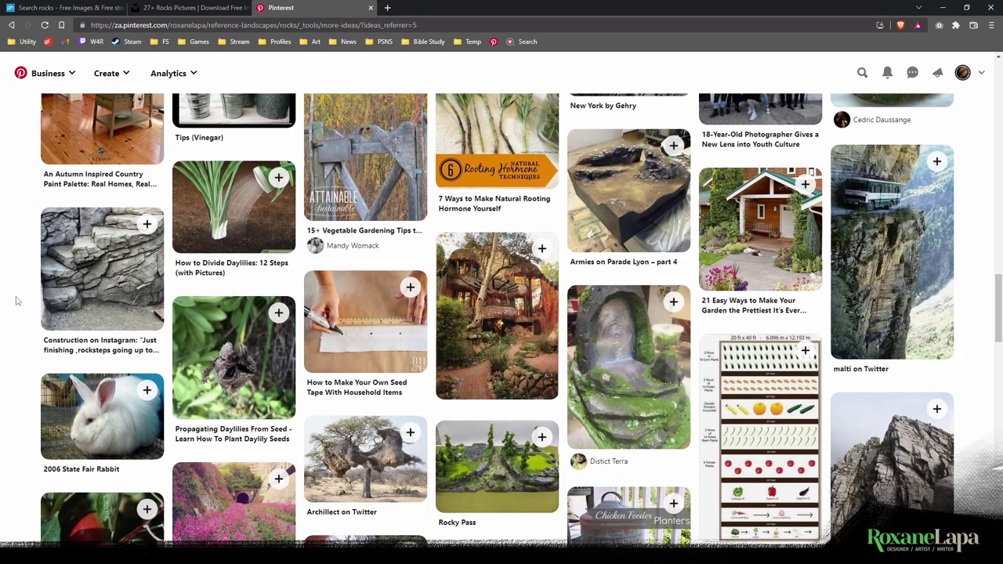
scroll(23, 291, "down", 3)
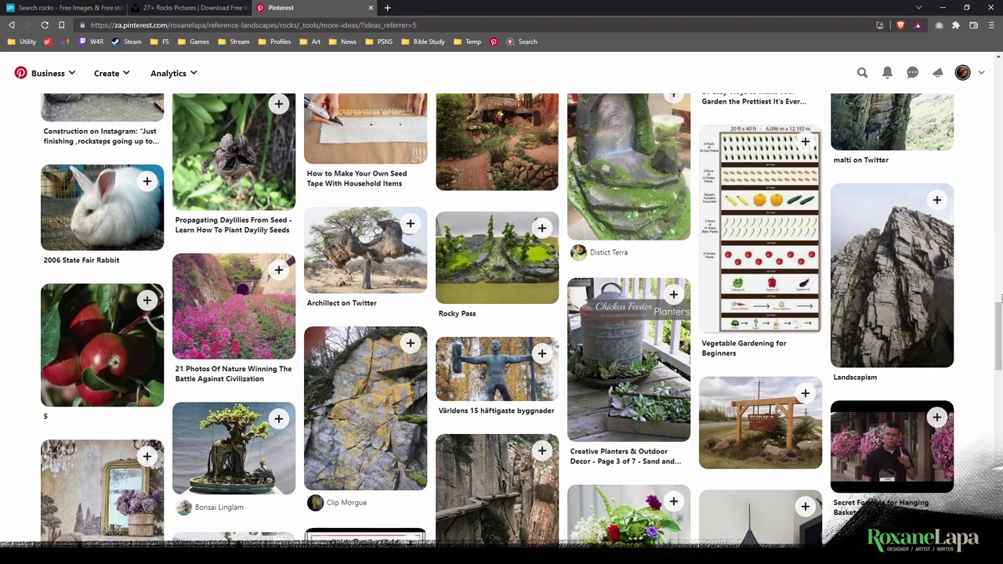
scroll(1001, 299, "down", 5)
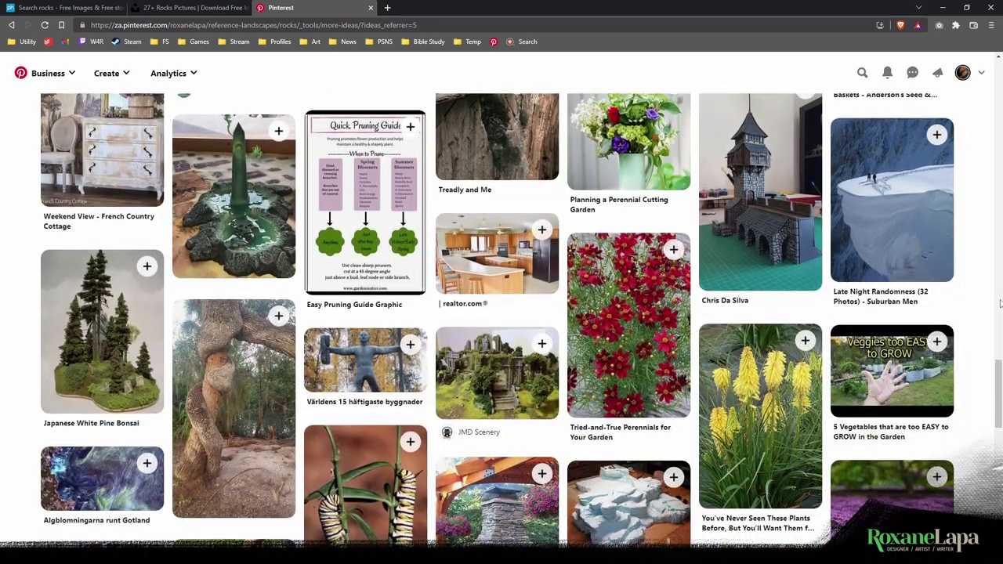
scroll(1001, 304, "down", 4)
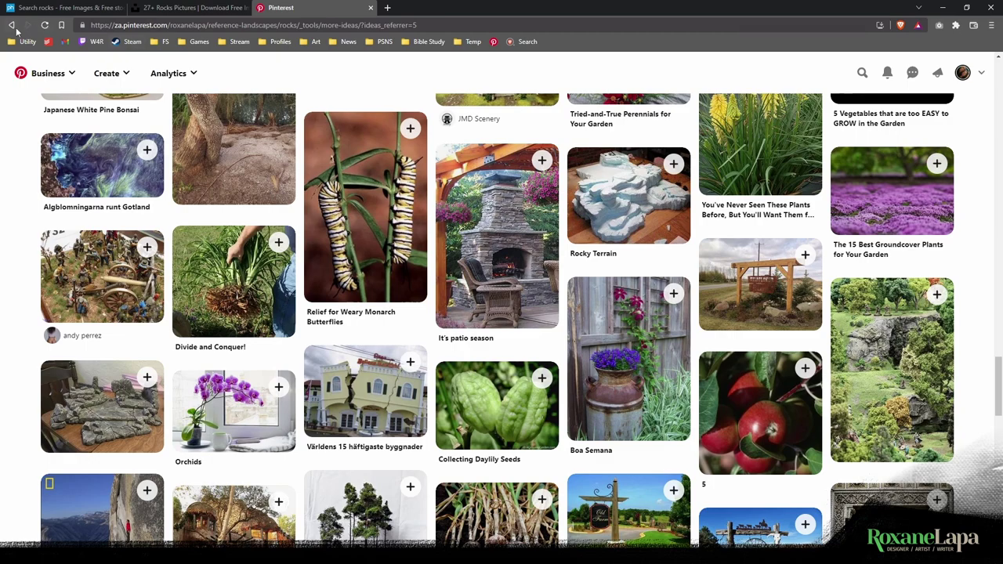
left_click(11, 26)
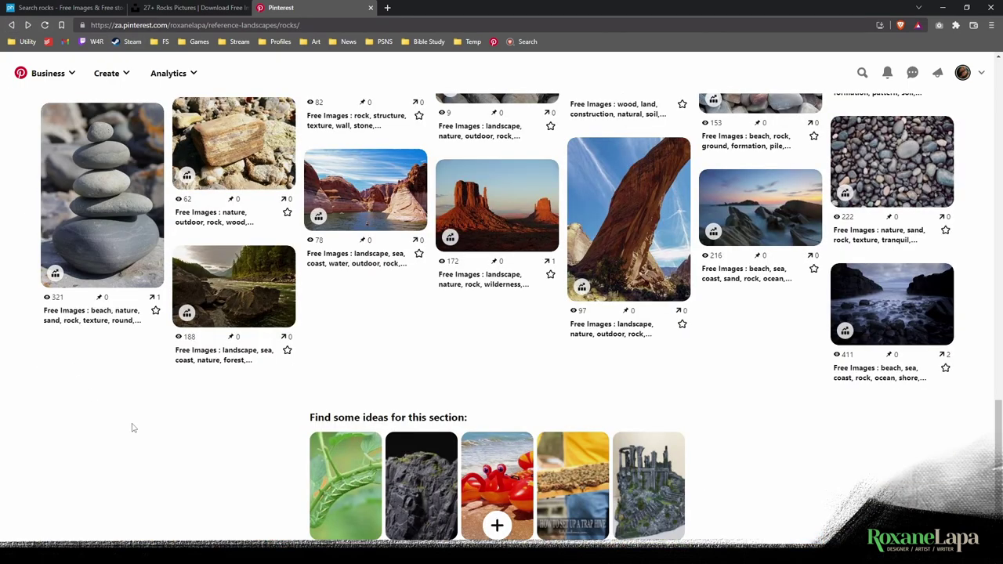
Open the pin of the stacked balanced stones, examine its similar pins, and return to the Rocks board.
scroll(133, 428, "up", 1)
left_click(102, 224)
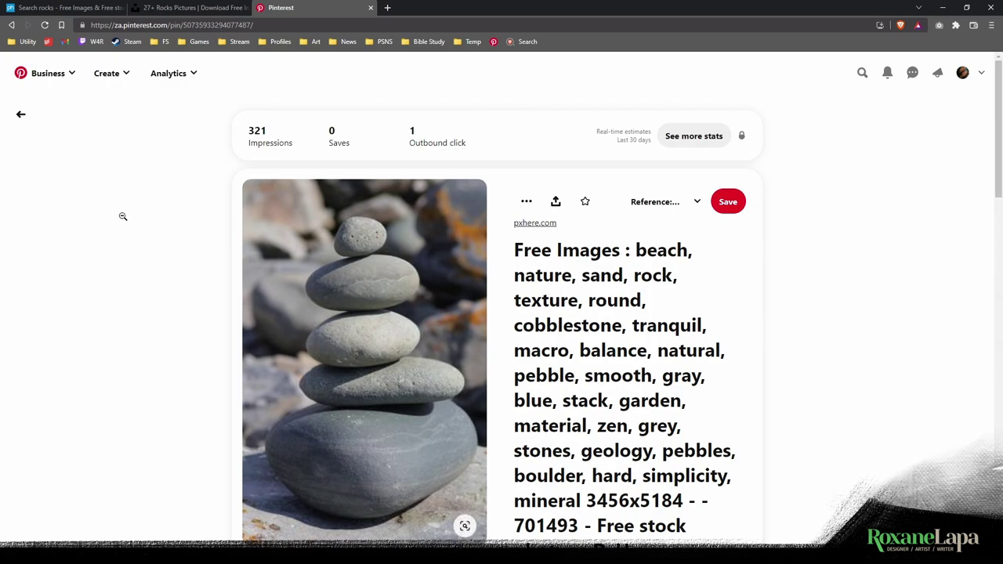
scroll(123, 213, "down", 8)
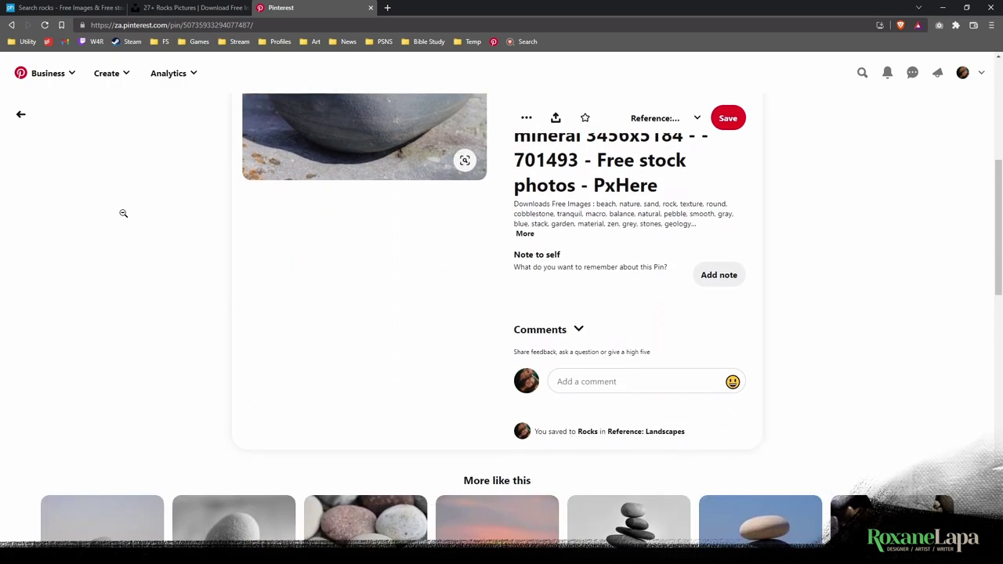
scroll(123, 212, "down", 2)
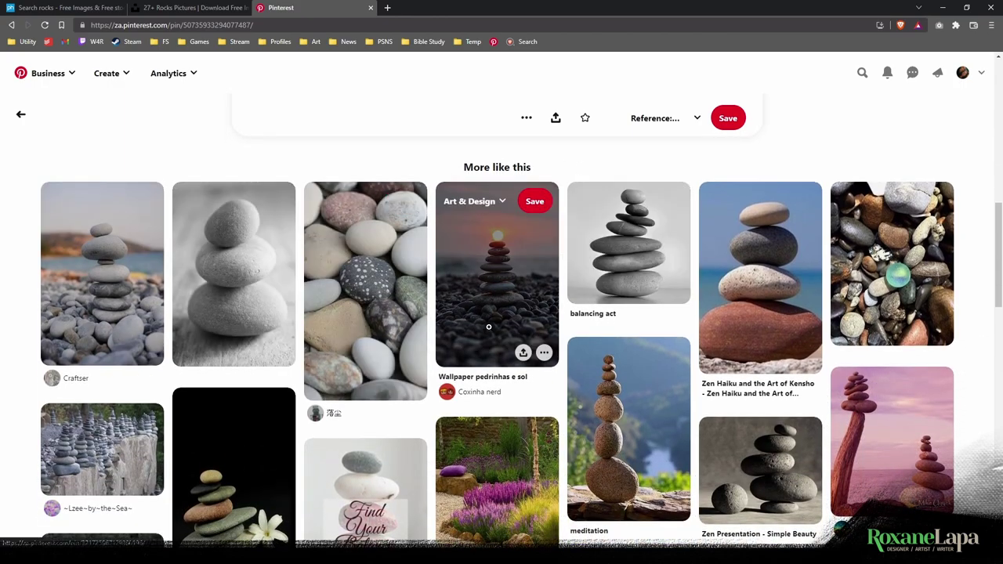
scroll(489, 327, "down", 3)
scroll(488, 326, "down", 2)
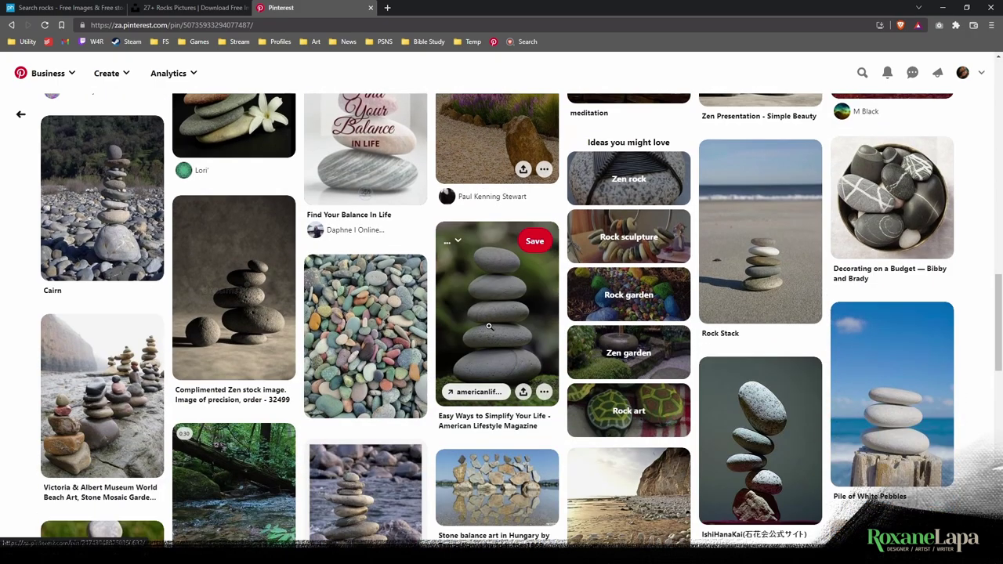
scroll(489, 327, "up", 12)
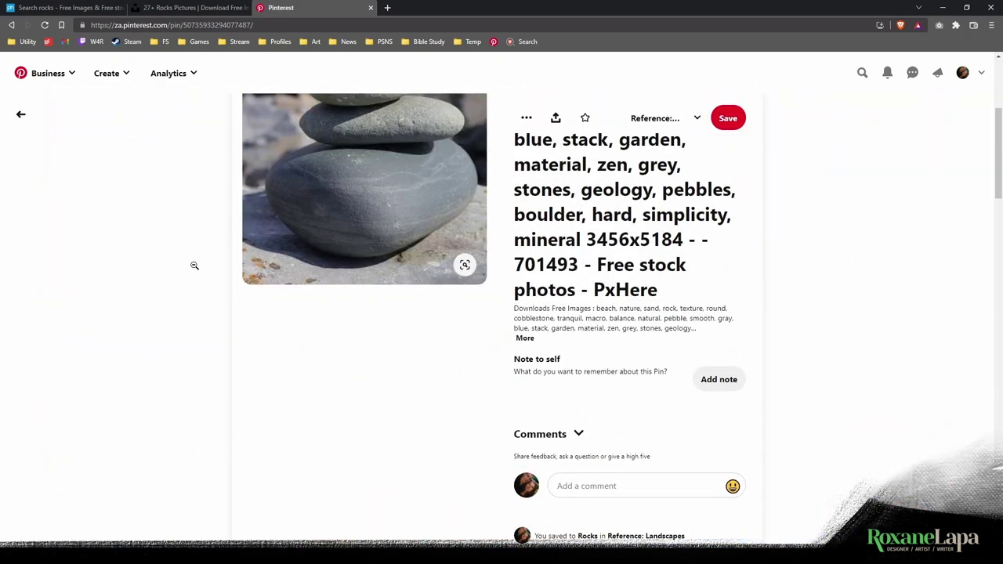
scroll(195, 266, "up", 3)
left_click(22, 114)
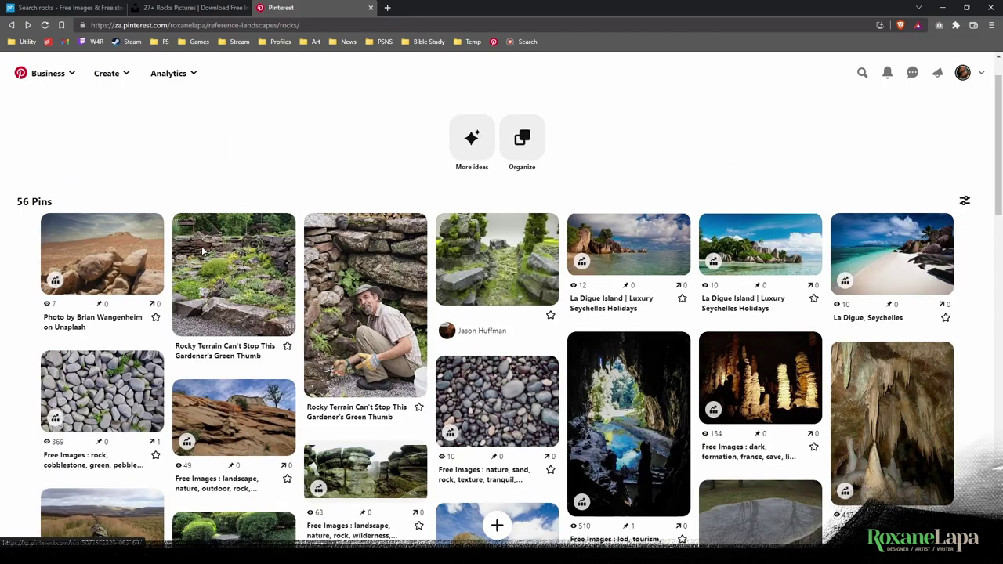
Look through the Rocks board and open the pin of the slanted rock ridge with mountains behind as painting reference.
scroll(201, 259, "up", 1)
scroll(248, 244, "down", 5)
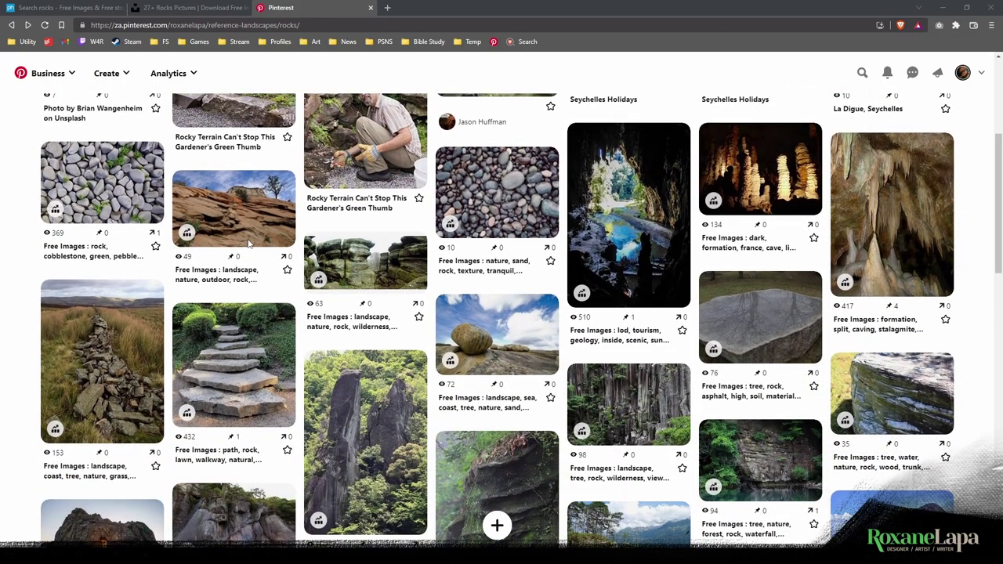
scroll(248, 244, "down", 3)
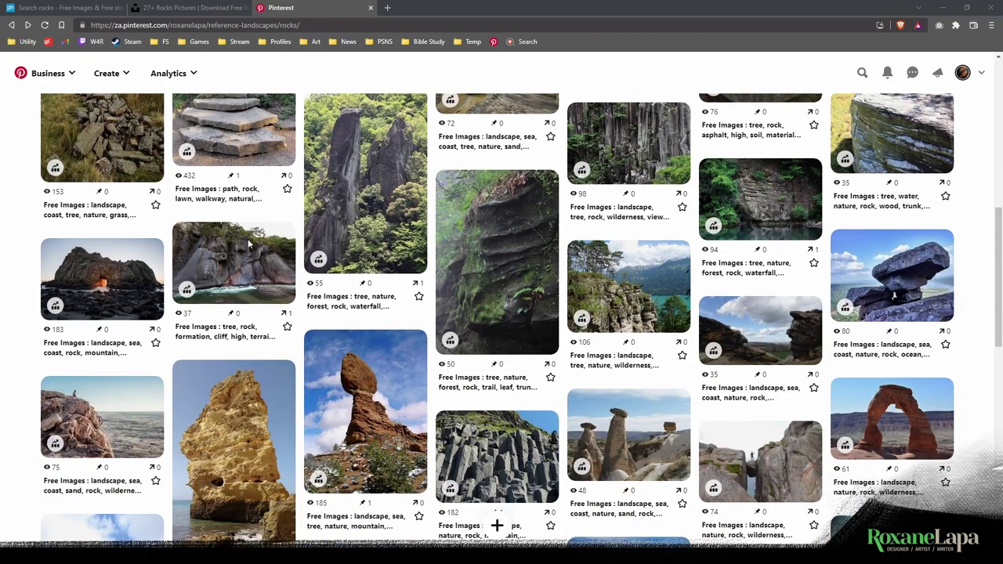
scroll(248, 244, "down", 4)
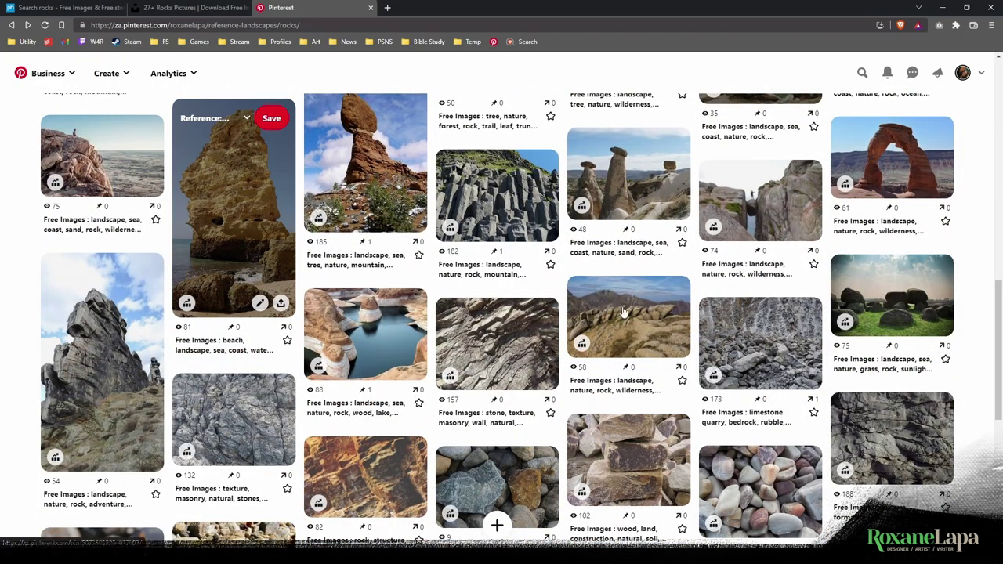
left_click(623, 312)
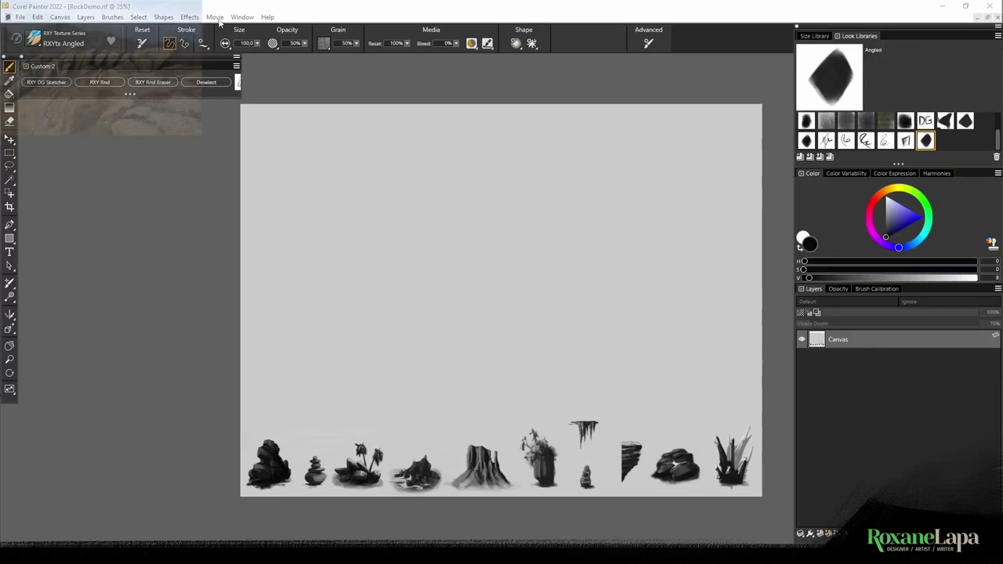
Switch to Corel Painter and paint the ridge's rocks as an arched black silhouette with the RXYtx Angled brush at size 100.
left_click(533, 7)
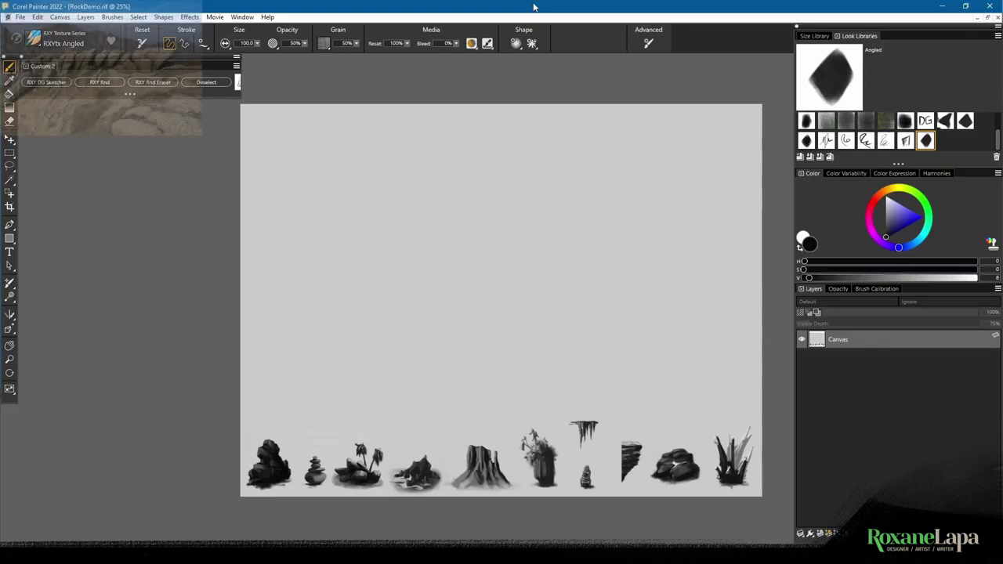
key("ctrl+plus")
mouse_move(533, 312)
left_mouse_down()
mouse_move(408, 338)
mouse_move(435, 334)
left_mouse_up()
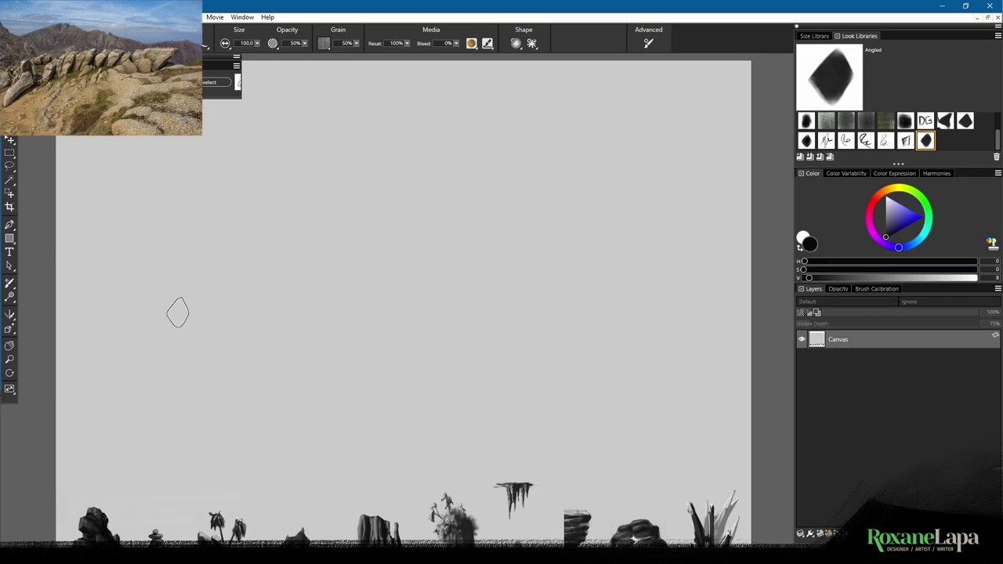
mouse_move(165, 320)
left_mouse_down()
mouse_move(228, 272)
mouse_move(224, 262)
mouse_move(244, 272)
mouse_move(246, 287)
mouse_move(270, 283)
mouse_move(300, 229)
mouse_move(294, 291)
mouse_move(290, 229)
mouse_move(321, 221)
mouse_move(317, 262)
mouse_move(299, 293)
mouse_move(351, 254)
mouse_move(369, 206)
mouse_move(357, 267)
mouse_move(395, 196)
mouse_move(354, 278)
mouse_move(396, 206)
mouse_move(396, 299)
mouse_move(414, 192)
mouse_move(460, 152)
mouse_move(428, 241)
mouse_move(431, 262)
mouse_move(461, 188)
mouse_move(438, 258)
mouse_move(472, 206)
mouse_move(463, 235)
mouse_move(502, 200)
mouse_move(510, 235)
mouse_move(514, 191)
mouse_move(526, 199)
mouse_move(553, 187)
mouse_move(541, 219)
mouse_move(509, 232)
mouse_move(582, 186)
mouse_move(521, 243)
mouse_move(568, 188)
mouse_move(545, 249)
mouse_move(521, 258)
mouse_move(553, 235)
mouse_move(553, 279)
mouse_move(558, 266)
mouse_move(584, 274)
mouse_move(568, 318)
mouse_move(616, 314)
left_mouse_up()
Reduce the brush size to 50, sample the canvas grey, and carve angular edges into the leftmost rocks of the silhouette.
key("[")
left_click(175, 257, "alt")
left_click(200, 272, "alt")
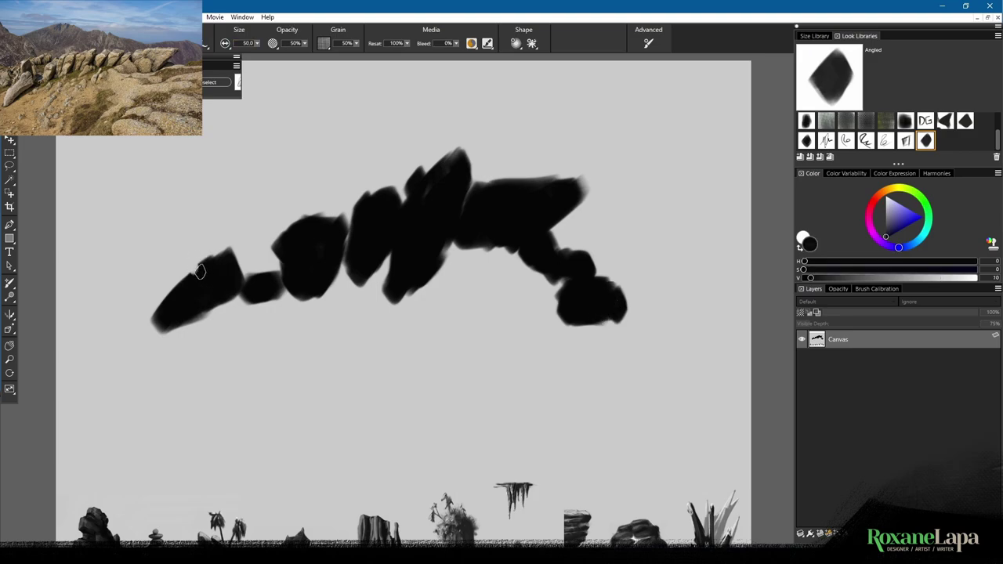
left_click(191, 248, "alt")
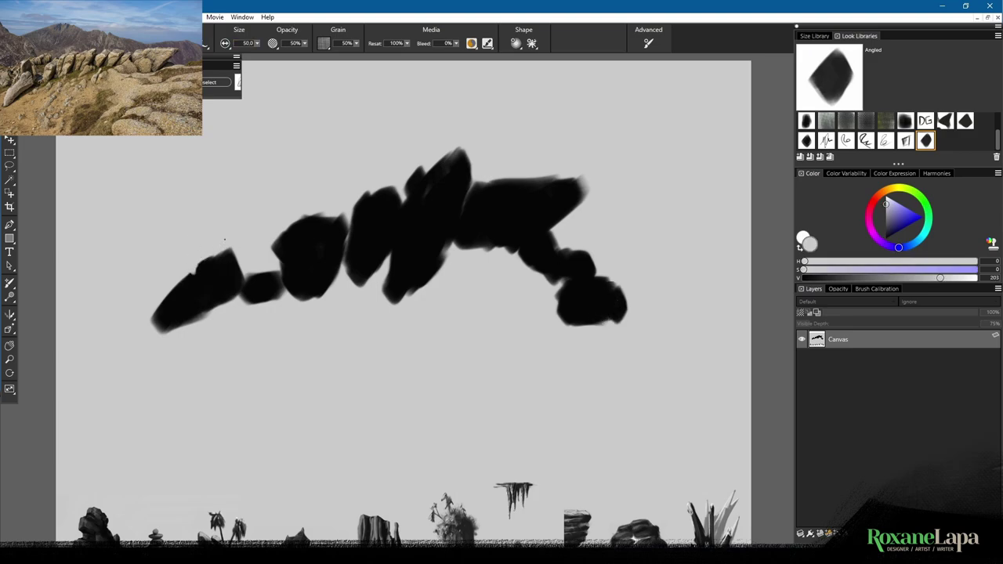
left_click_drag(231, 308, 182, 324)
mouse_move(176, 270)
left_mouse_down()
mouse_move(142, 336)
mouse_move(154, 307)
left_mouse_up()
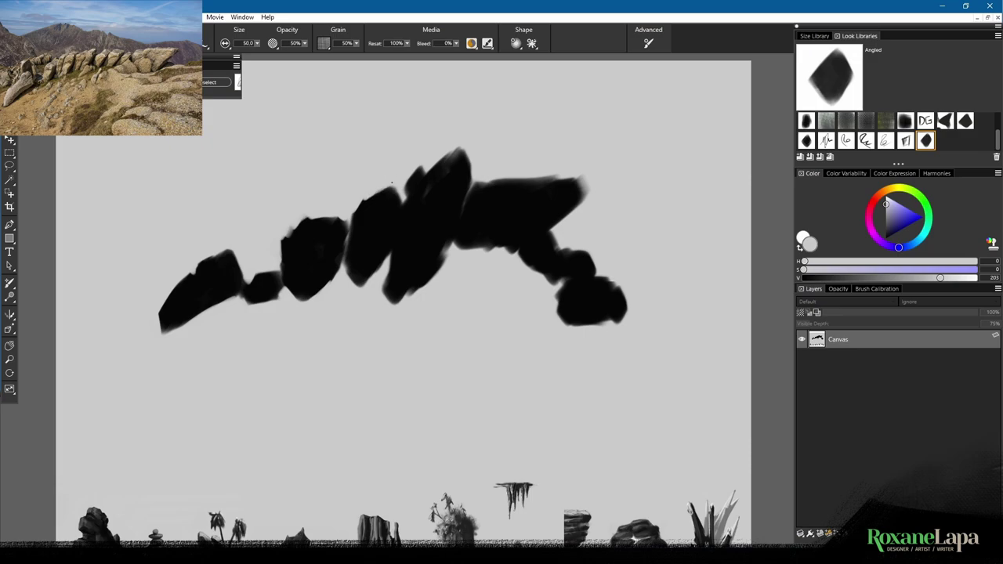
Carve the tops and undersides of the silhouette's central and right-hand rocks into sharper shapes with the background grey.
mouse_move(408, 193)
left_mouse_down()
mouse_move(427, 168)
mouse_move(475, 149)
left_mouse_up()
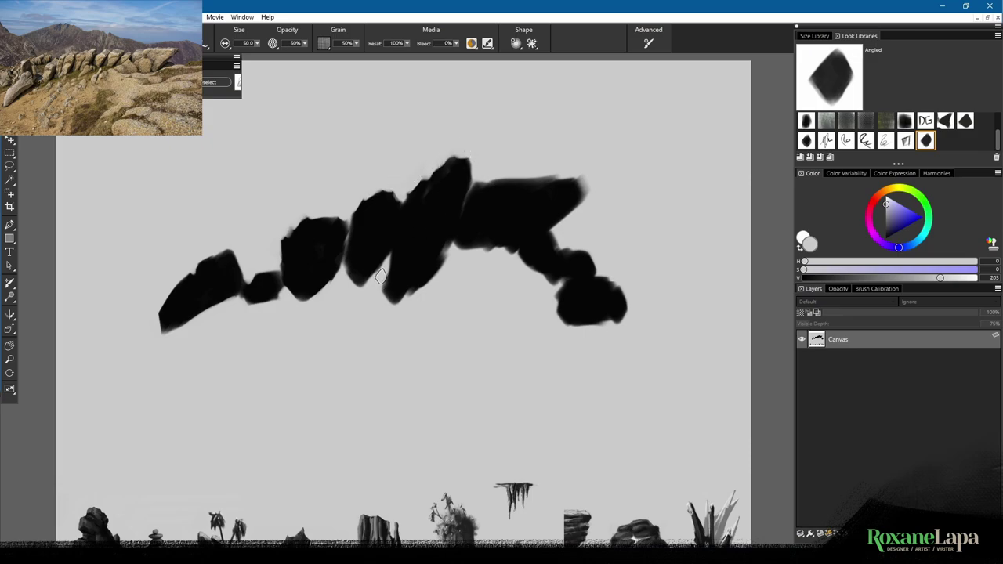
mouse_move(415, 304)
left_mouse_down()
mouse_move(452, 240)
mouse_move(514, 250)
left_mouse_up()
left_click_drag(578, 174, 588, 193)
mouse_move(520, 175)
left_mouse_down()
mouse_move(559, 173)
mouse_move(553, 183)
mouse_move(542, 175)
mouse_move(551, 186)
left_mouse_up()
left_click(512, 192, "alt")
left_click(569, 235, "alt")
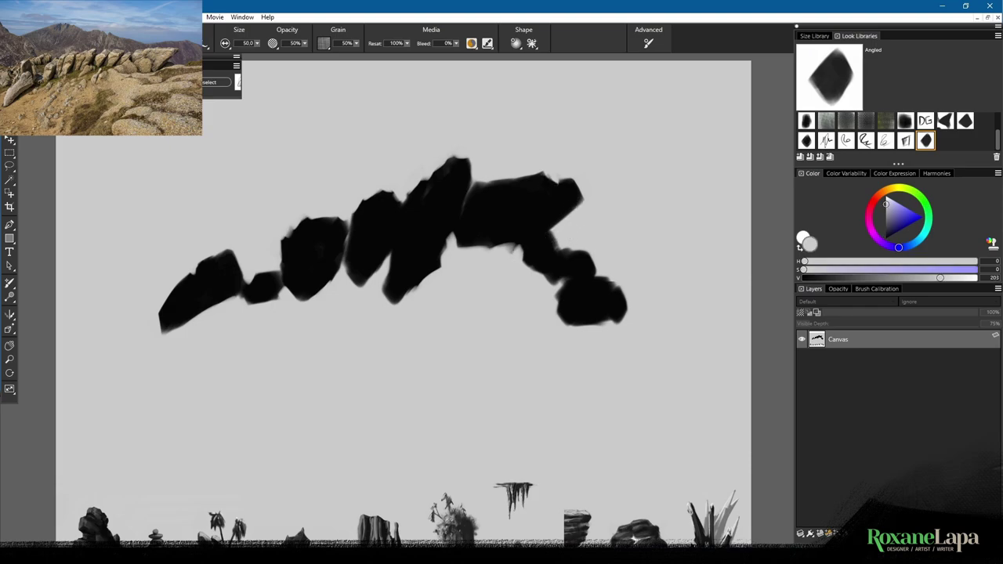
mouse_move(539, 279)
left_mouse_down()
mouse_move(555, 276)
mouse_move(544, 273)
left_mouse_up()
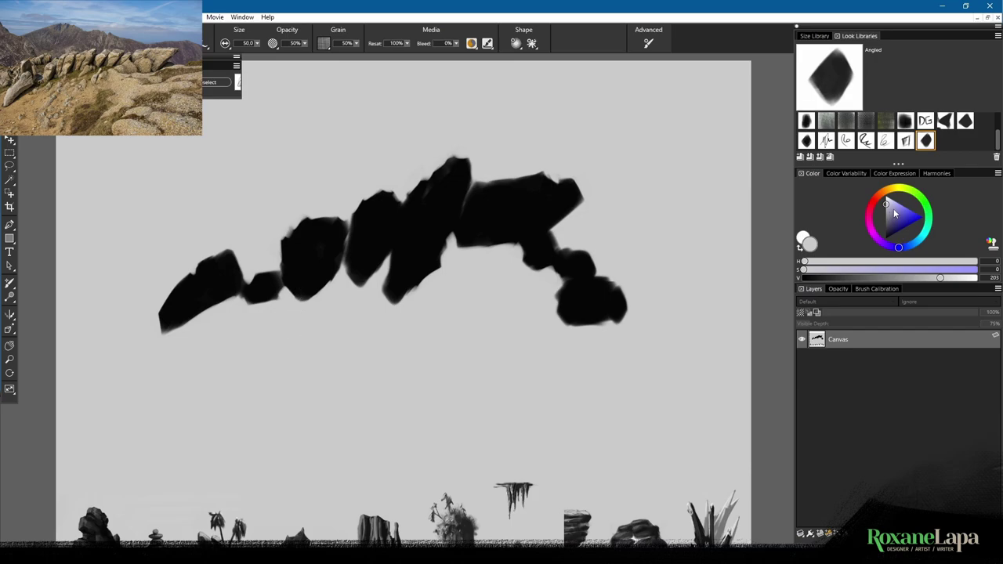
Set the color to black and paint a small jagged rock shape below the ridge's left end with brush size 100.
left_click_drag(893, 216, 884, 239)
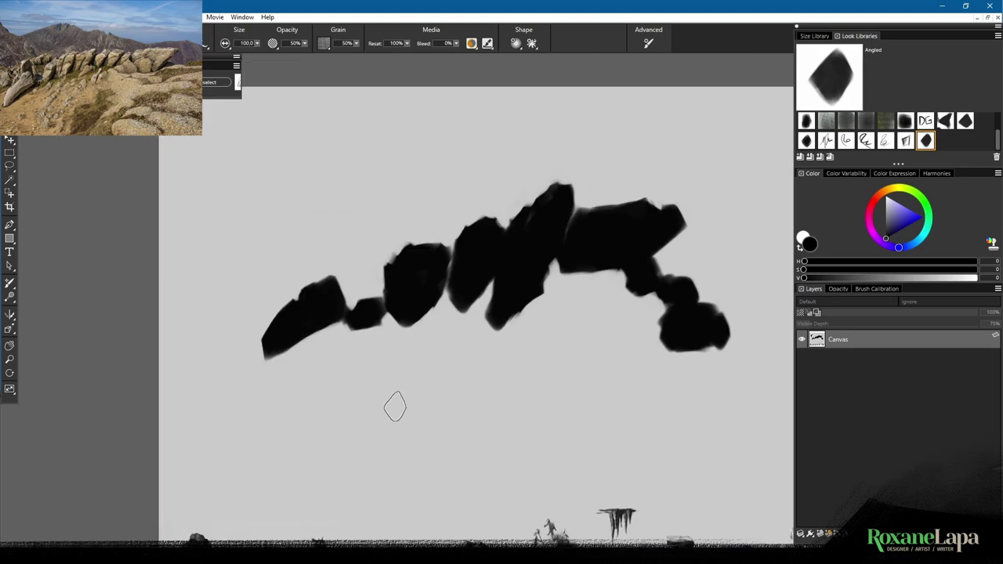
mouse_move(389, 447)
left_mouse_down()
mouse_move(389, 381)
mouse_move(340, 298)
mouse_move(328, 301)
left_mouse_up()
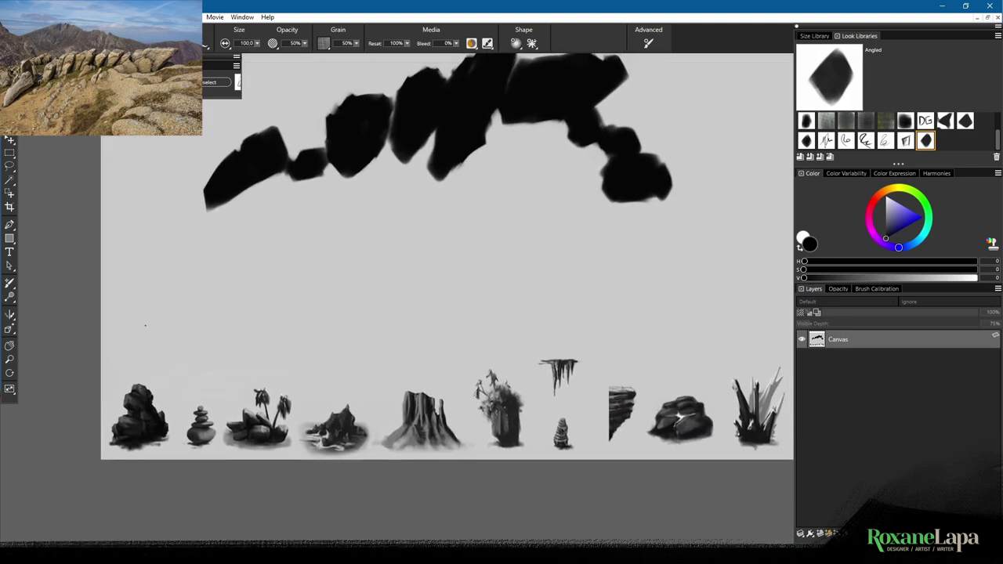
mouse_move(175, 282)
left_mouse_down()
mouse_move(140, 329)
mouse_move(163, 353)
left_mouse_up()
mouse_move(173, 307)
left_mouse_down()
mouse_move(185, 339)
mouse_move(141, 365)
mouse_move(164, 360)
mouse_move(149, 306)
mouse_move(183, 335)
mouse_move(186, 323)
left_mouse_up()
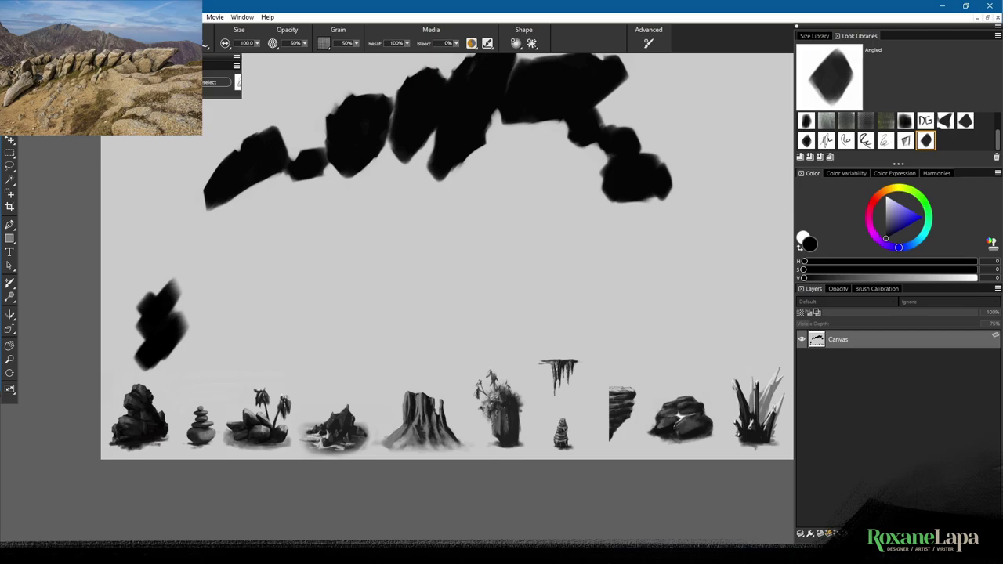
Choose the RXYtx Rnd brush and paint a small cluster of rounded black blobs beside the jagged sample shape.
left_click(23, 39)
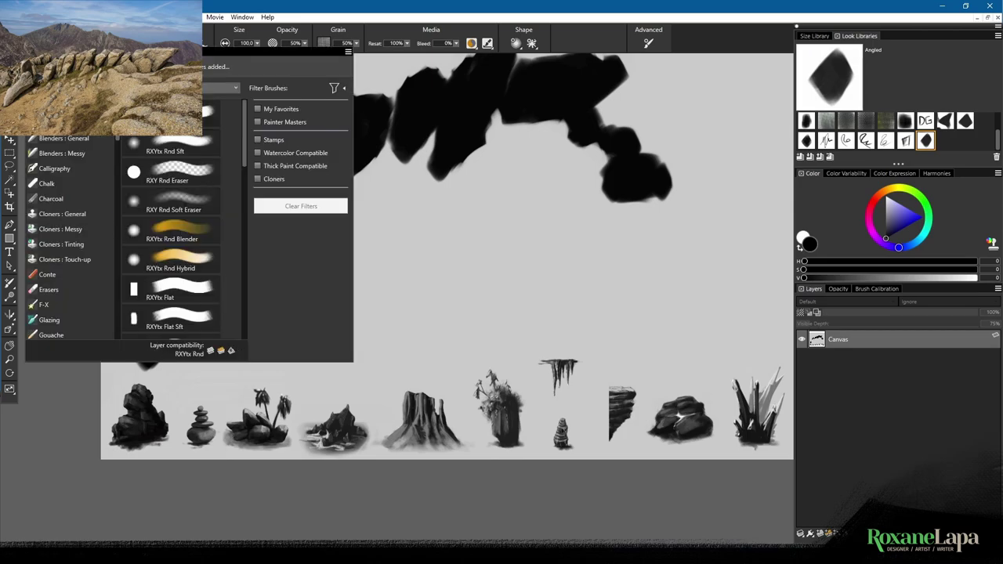
left_click(202, 134)
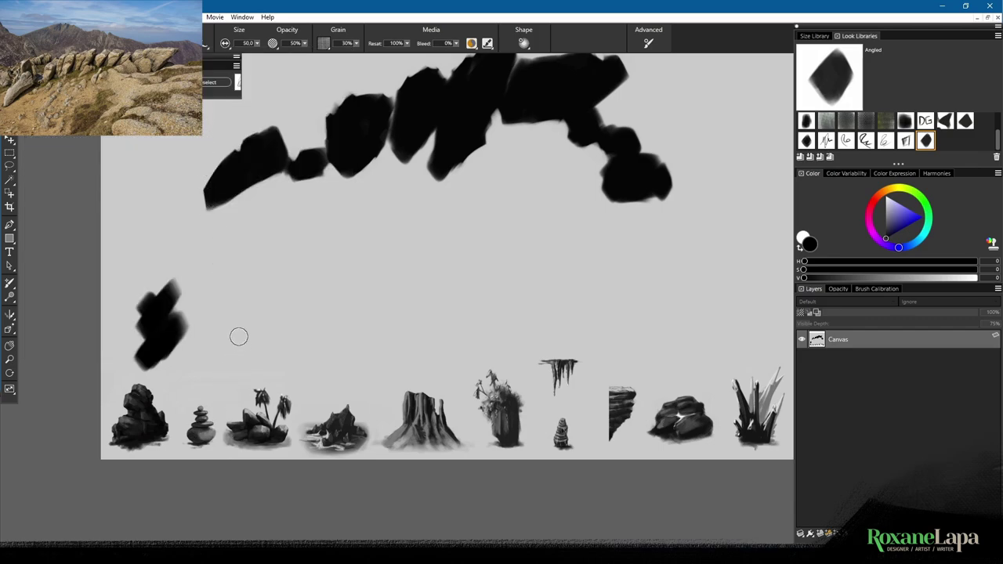
left_click(221, 337)
mouse_move(230, 340)
left_mouse_down()
mouse_move(221, 338)
mouse_move(241, 322)
left_mouse_up()
left_click(242, 322)
left_click(248, 343)
left_click(246, 342)
Choose the RXYtx Diamond brush and paint a black shape with tall upright spikes beside the rounded blobs.
left_click(205, 44)
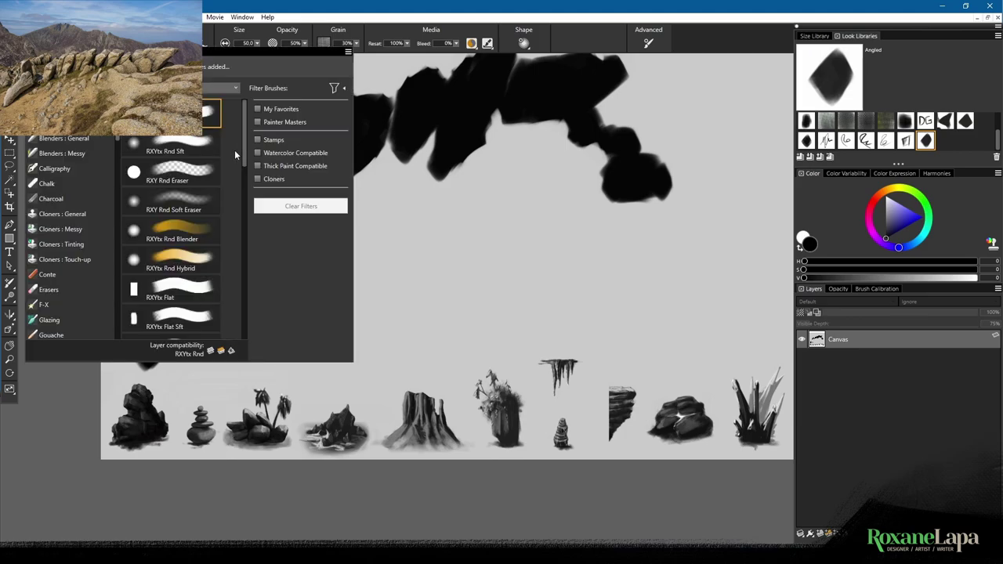
left_click_drag(243, 149, 249, 202)
scroll(249, 205, "up", 2)
left_click(172, 141)
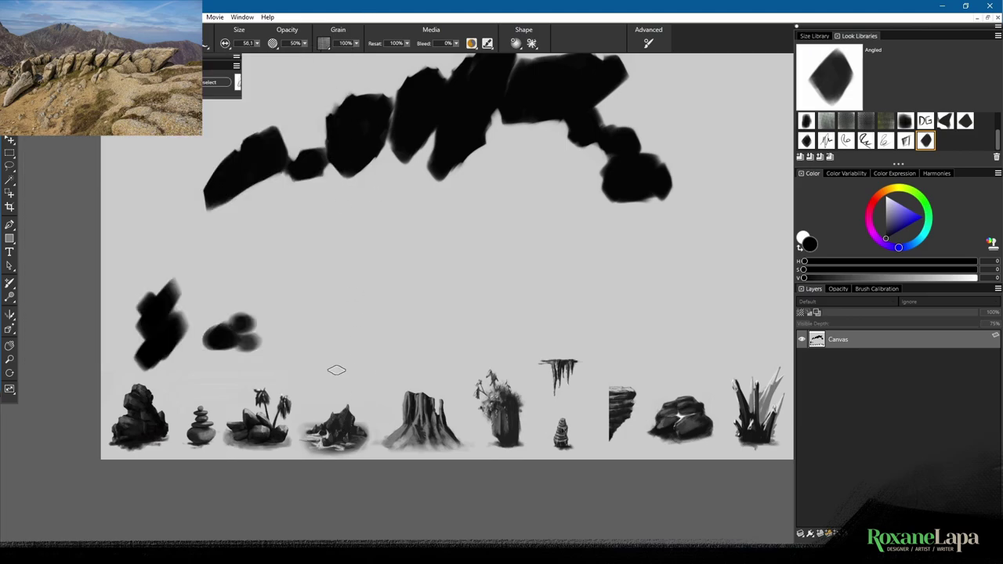
mouse_move(337, 371)
left_mouse_down()
mouse_move(342, 312)
mouse_move(345, 369)
mouse_move(325, 337)
left_mouse_up()
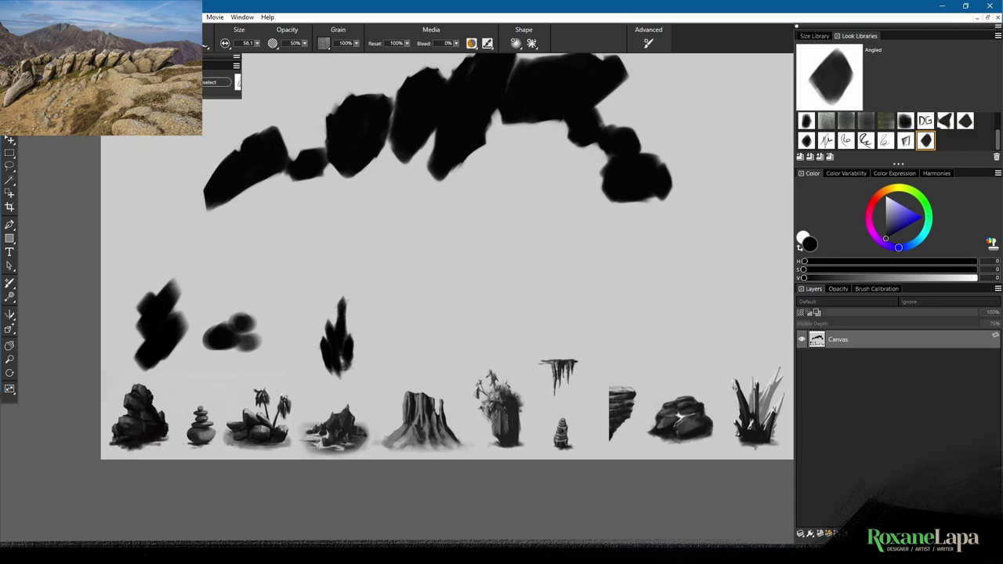
Choose a soft round brush from RXY Essential Painting Brushes, reduce its size, and paint three blurry black blobs above the rounded cluster.
left_click(117, 41)
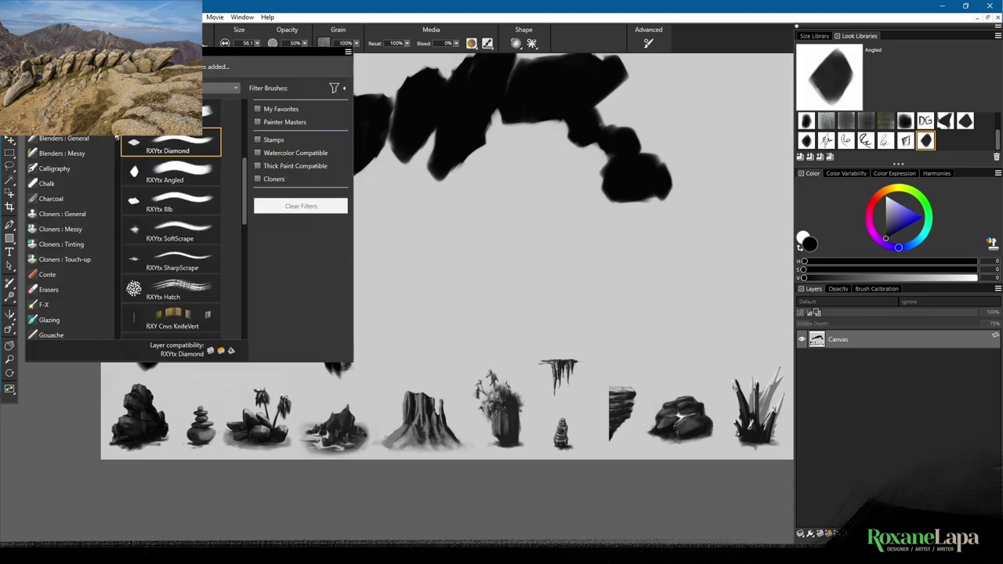
left_click_drag(116, 137, 124, 337)
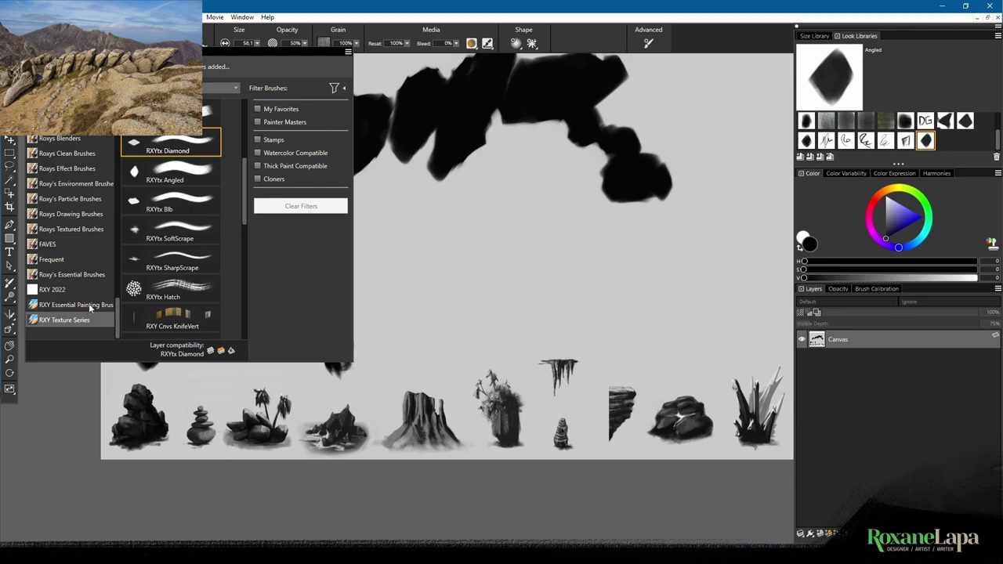
left_click(89, 303)
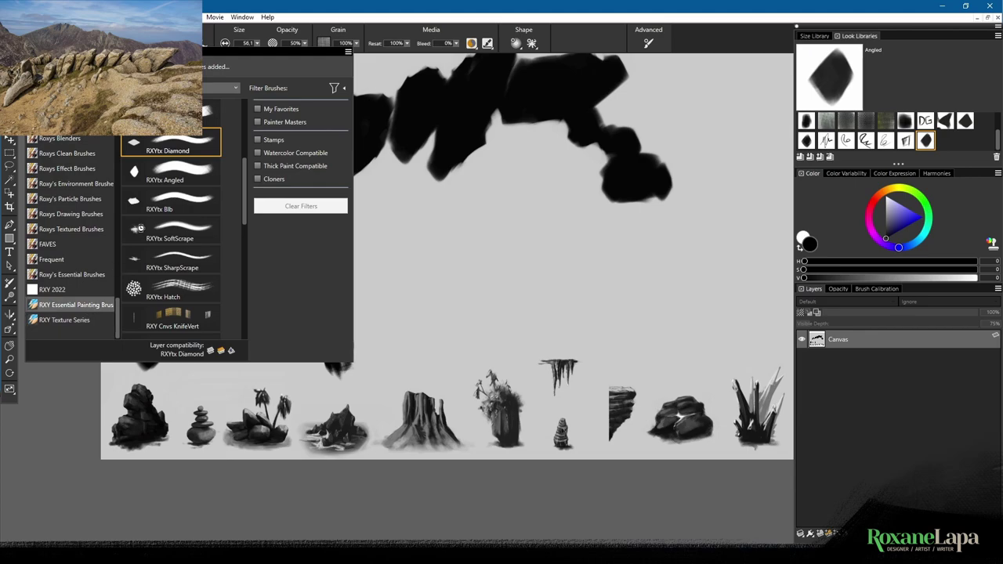
left_click(173, 186)
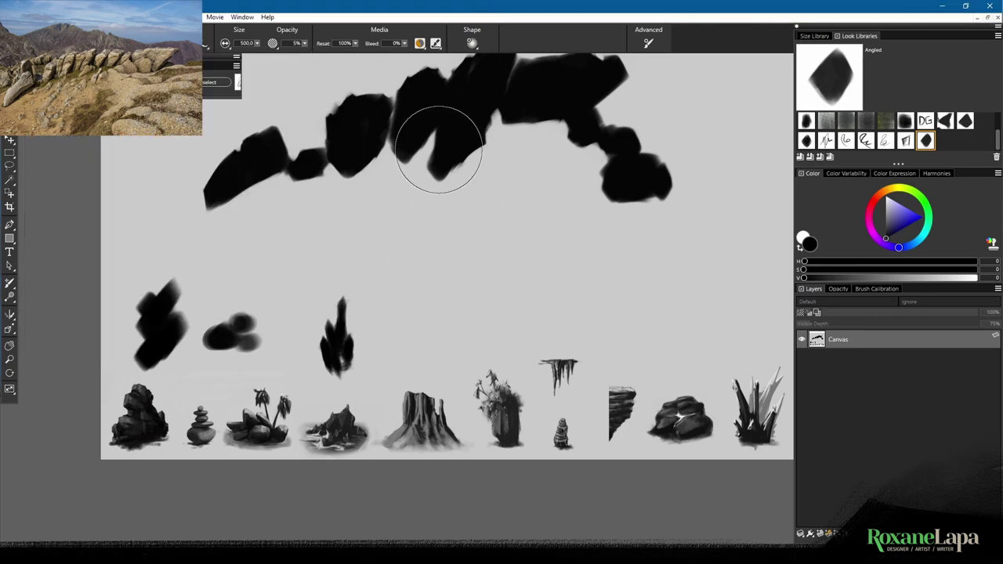
left_click(421, 321)
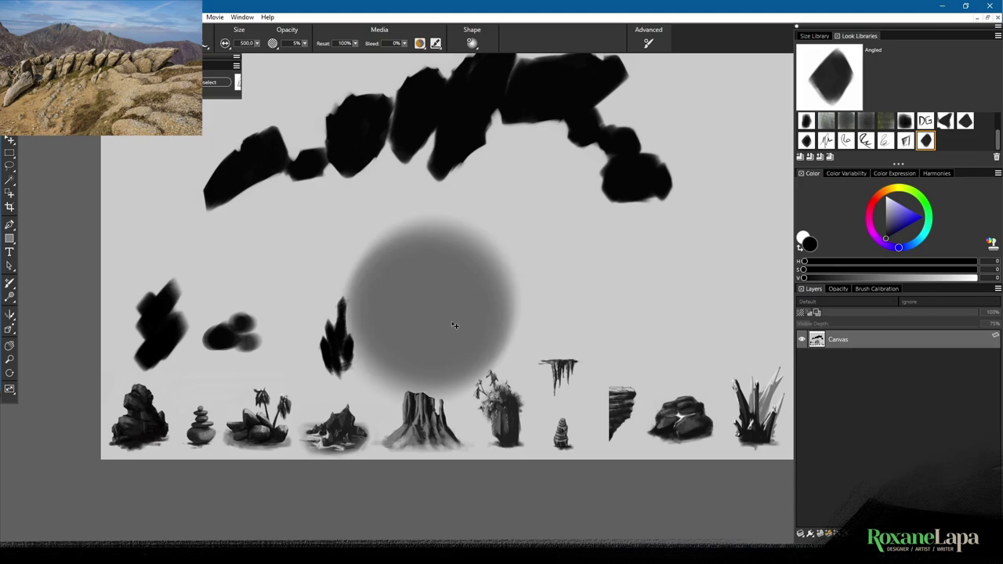
key("ctrl+z")
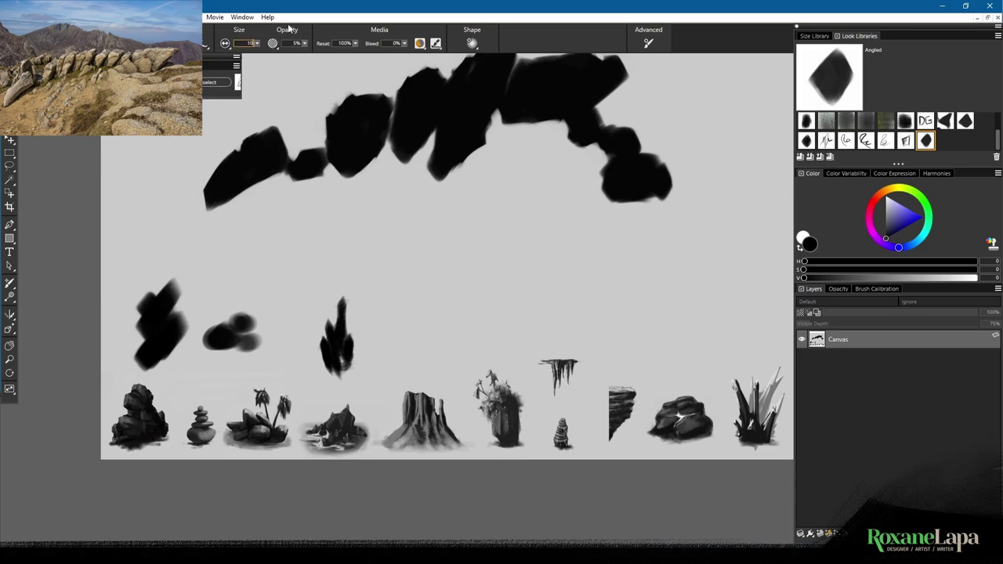
key("Return")
mouse_move(268, 272)
left_mouse_down()
mouse_move(295, 261)
mouse_move(245, 256)
mouse_move(255, 267)
mouse_move(247, 278)
mouse_move(263, 276)
left_mouse_up()
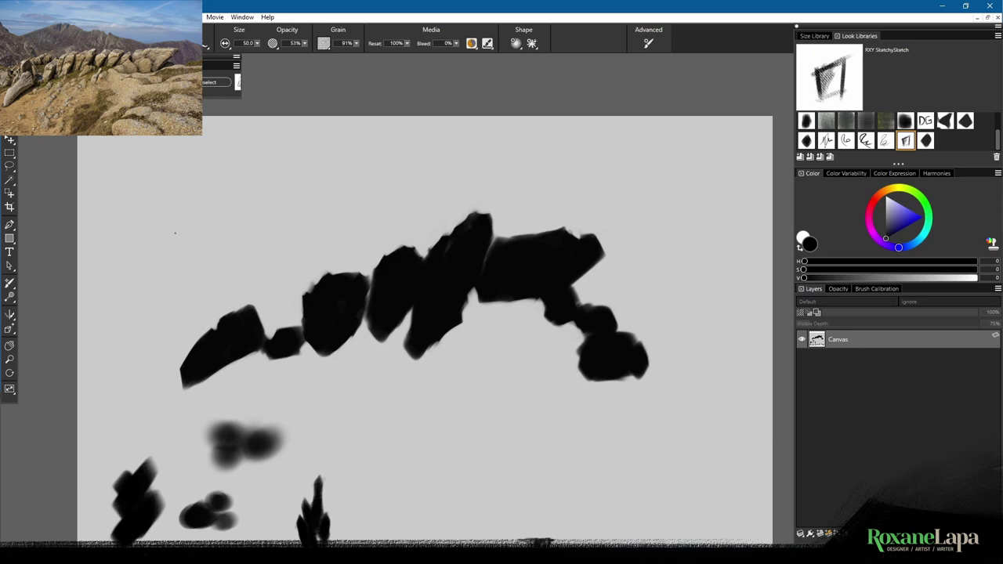
Sketch a light-direction arrow slanting down to the right above the ridge's left end with the RXY SketchySketch brush.
mouse_move(131, 176)
left_mouse_down()
mouse_move(182, 214)
mouse_move(194, 207)
mouse_move(204, 235)
mouse_move(177, 232)
mouse_move(195, 233)
mouse_move(140, 185)
left_mouse_up()
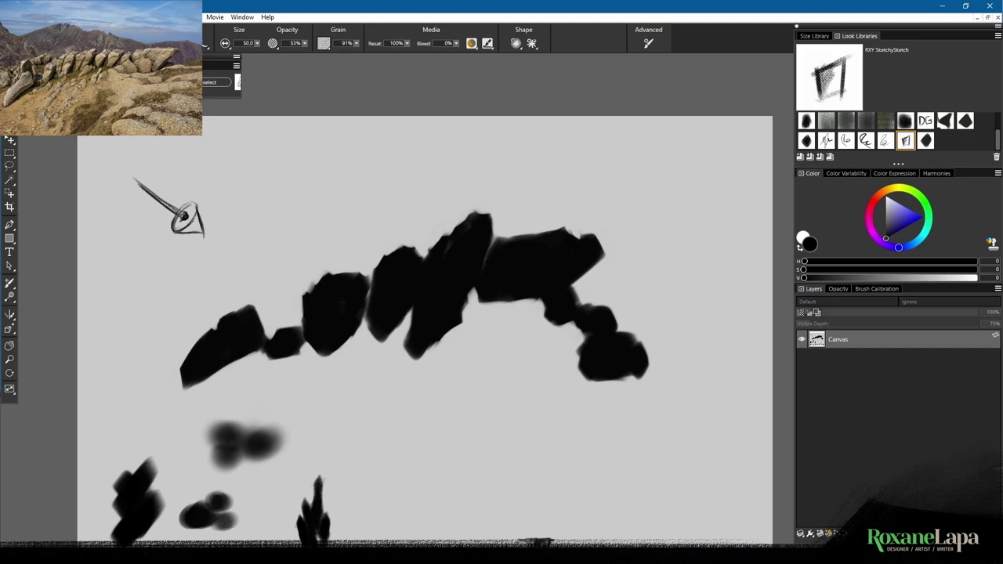
Select the Angled brush at size 50 and paint dark grey top planes, value about 61, on the ridge's leftmost rocks.
left_click(926, 140)
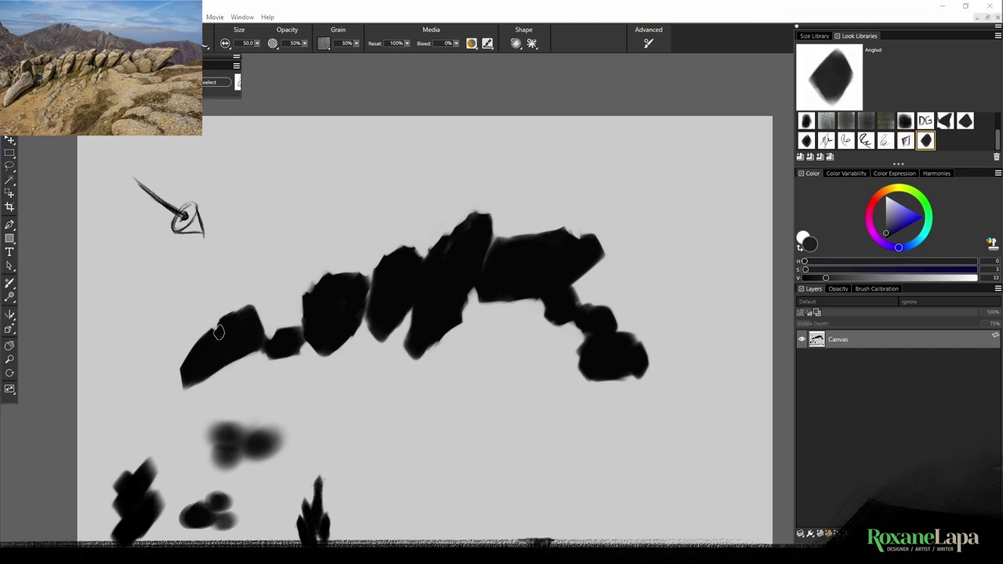
left_click_drag(249, 312, 224, 321)
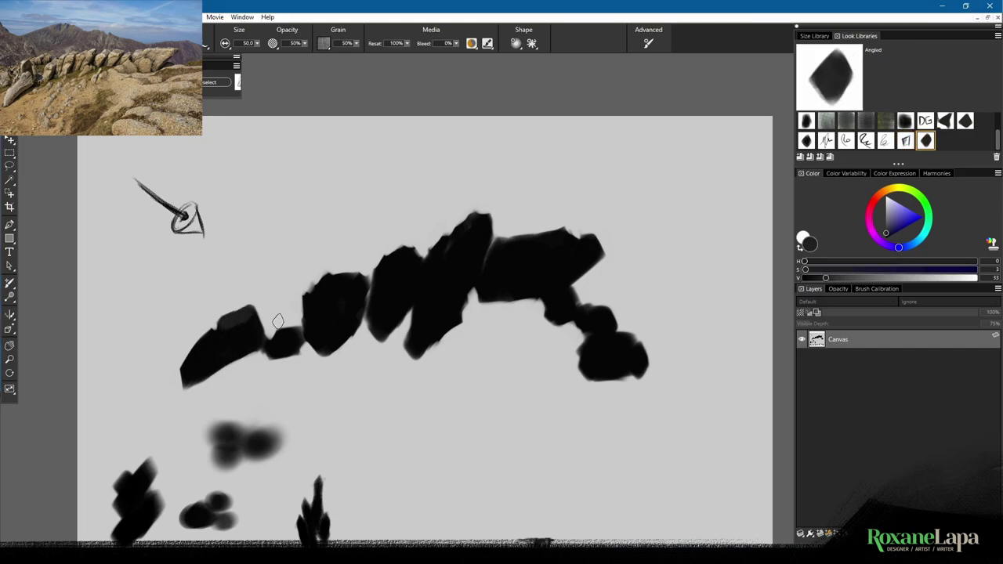
left_click(886, 231)
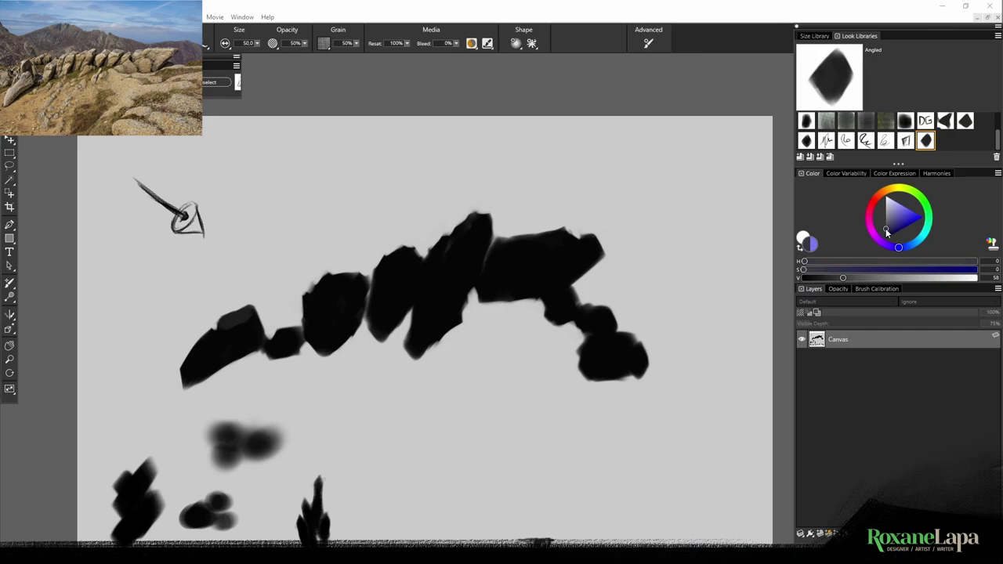
left_click(885, 230)
left_click_drag(227, 325, 196, 352)
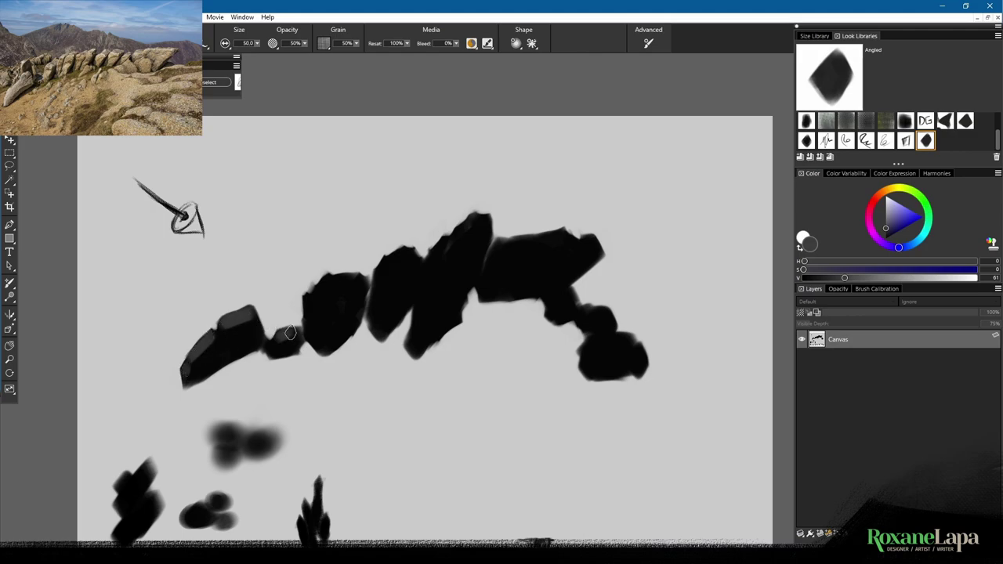
left_click_drag(284, 334, 288, 338)
mouse_move(328, 284)
left_mouse_down()
mouse_move(315, 302)
mouse_move(357, 282)
mouse_move(355, 293)
left_mouse_up()
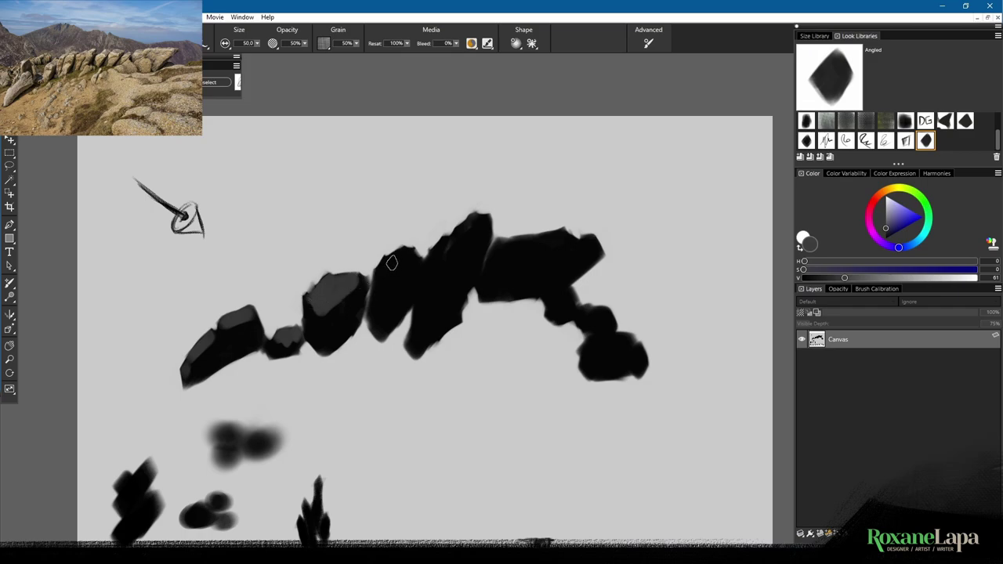
Paint the same dark grey top planes on the tall central rocks, the large slab, and the small rocks at the ridge's right end.
mouse_move(383, 268)
left_mouse_down()
mouse_move(405, 255)
mouse_move(411, 263)
mouse_move(398, 277)
mouse_move(442, 240)
mouse_move(429, 270)
left_mouse_up()
left_click_drag(453, 238, 445, 270)
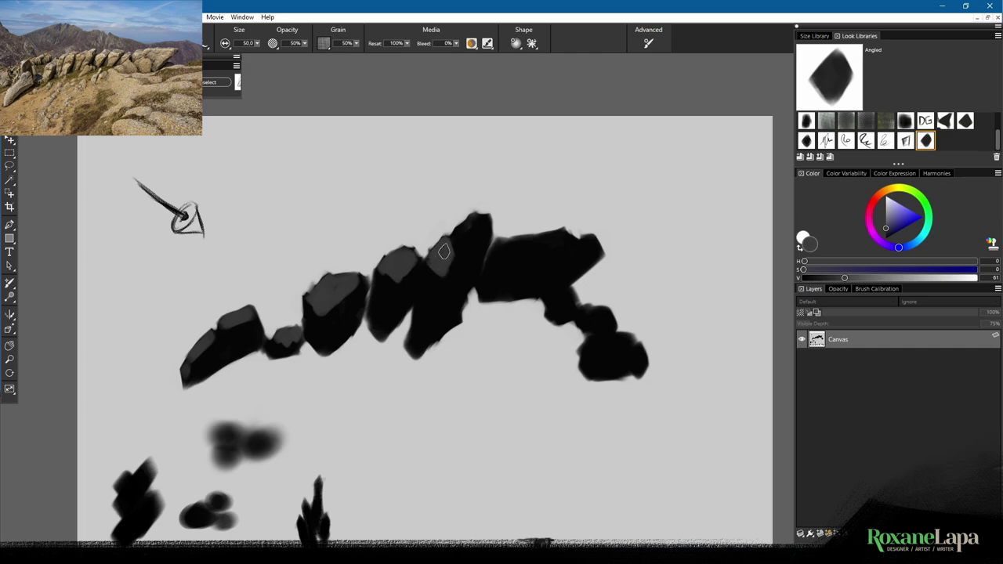
left_click_drag(469, 230, 473, 219)
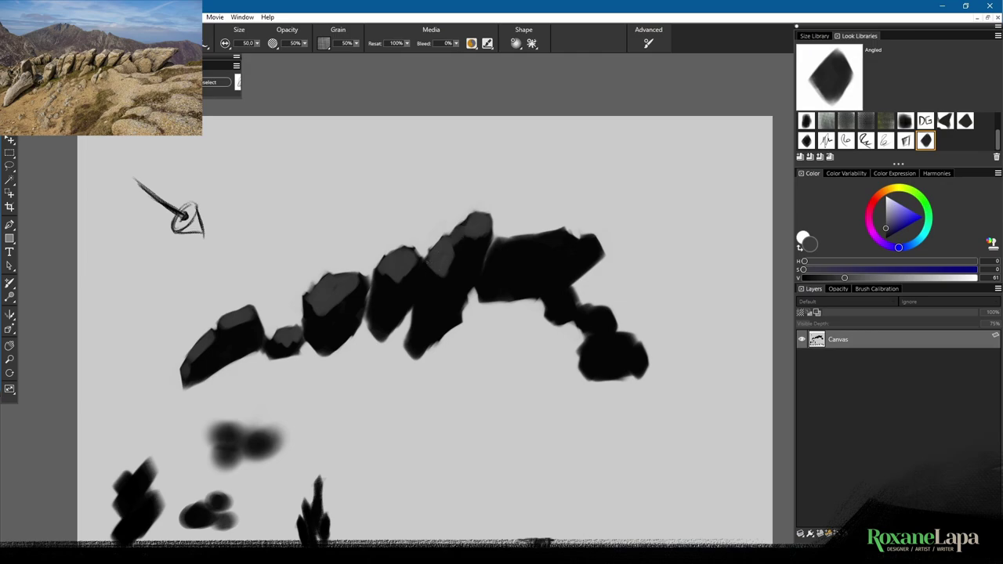
mouse_move(502, 244)
left_mouse_down()
mouse_move(562, 237)
mouse_move(578, 240)
mouse_move(548, 248)
mouse_move(604, 253)
mouse_move(587, 242)
mouse_move(580, 248)
mouse_move(593, 251)
mouse_move(531, 257)
mouse_move(540, 254)
left_mouse_up()
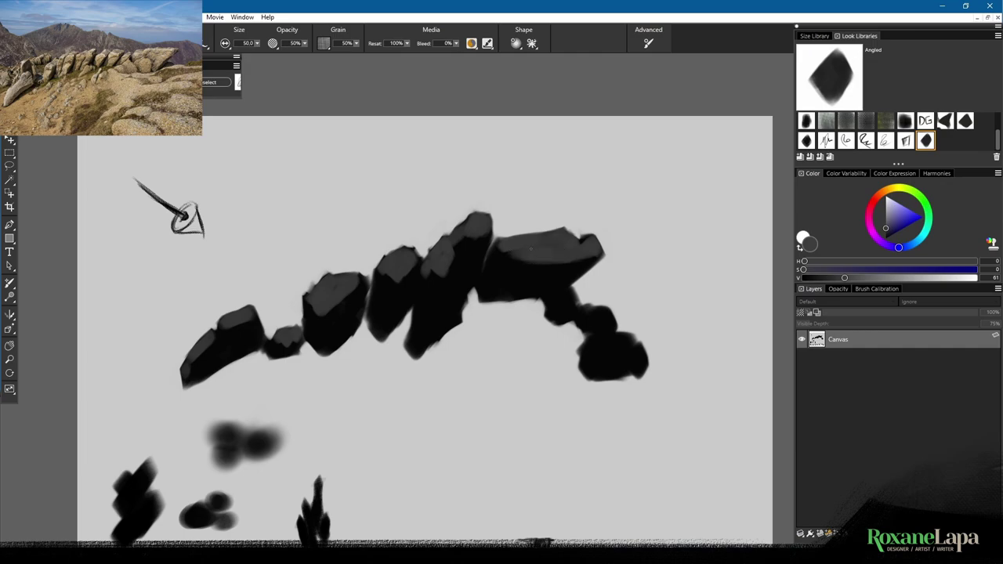
mouse_move(573, 302)
left_mouse_down()
mouse_move(553, 288)
mouse_move(596, 323)
mouse_move(608, 315)
mouse_move(599, 323)
mouse_move(627, 340)
mouse_move(593, 342)
mouse_move(634, 351)
left_mouse_up()
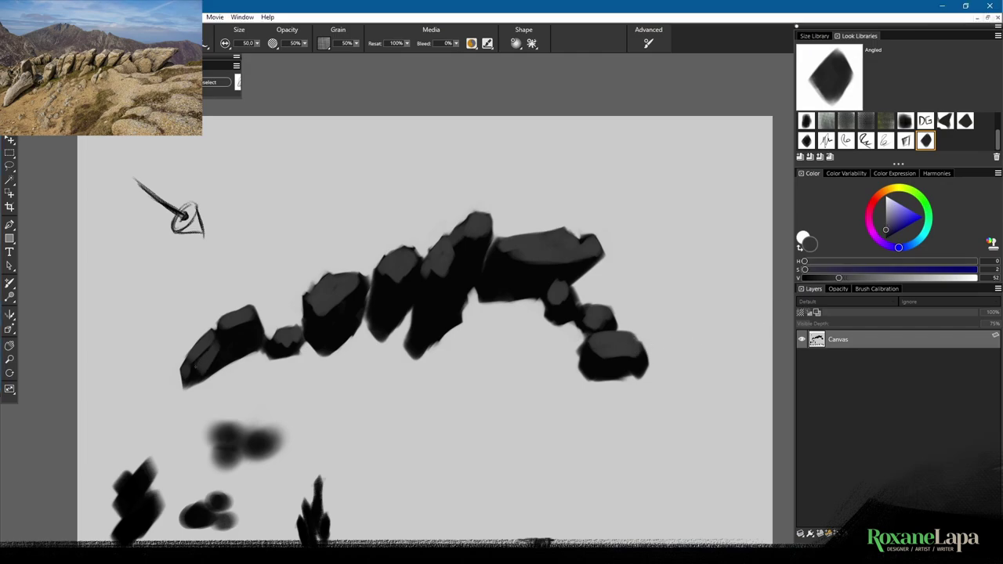
Pick a darker grey, value about 42, and paint the left-facing side planes of the rocks along the whole ridge.
left_click(886, 233)
left_click(887, 233)
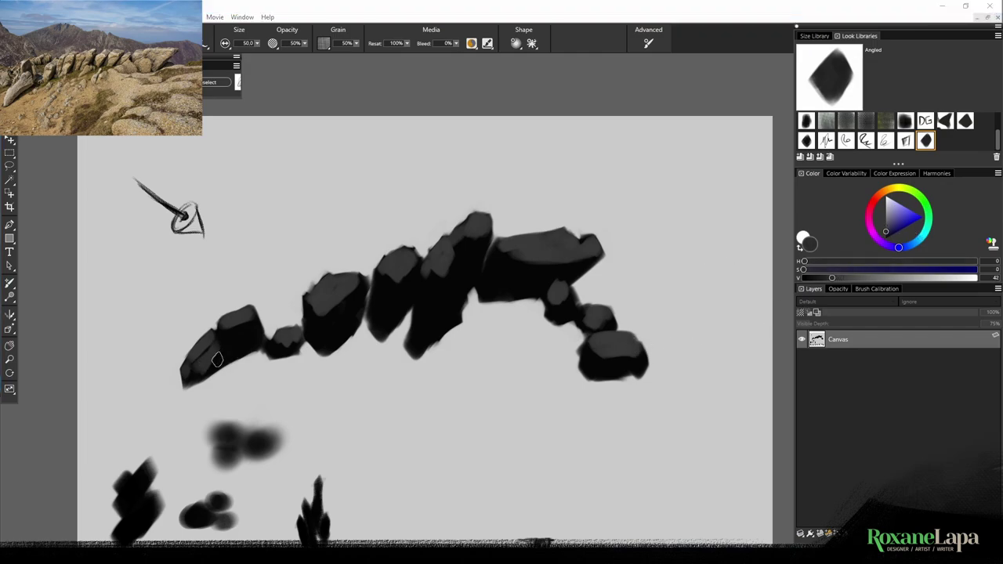
mouse_move(212, 345)
left_mouse_down()
mouse_move(196, 368)
mouse_move(216, 367)
left_mouse_up()
mouse_move(242, 333)
left_mouse_down()
mouse_move(228, 360)
mouse_move(251, 330)
mouse_move(273, 352)
mouse_move(286, 349)
mouse_move(308, 317)
mouse_move(319, 355)
mouse_move(376, 282)
mouse_move(390, 284)
mouse_move(392, 317)
mouse_move(378, 282)
mouse_move(382, 335)
mouse_move(425, 280)
mouse_move(414, 348)
mouse_move(431, 275)
mouse_move(428, 327)
mouse_move(473, 269)
left_mouse_up()
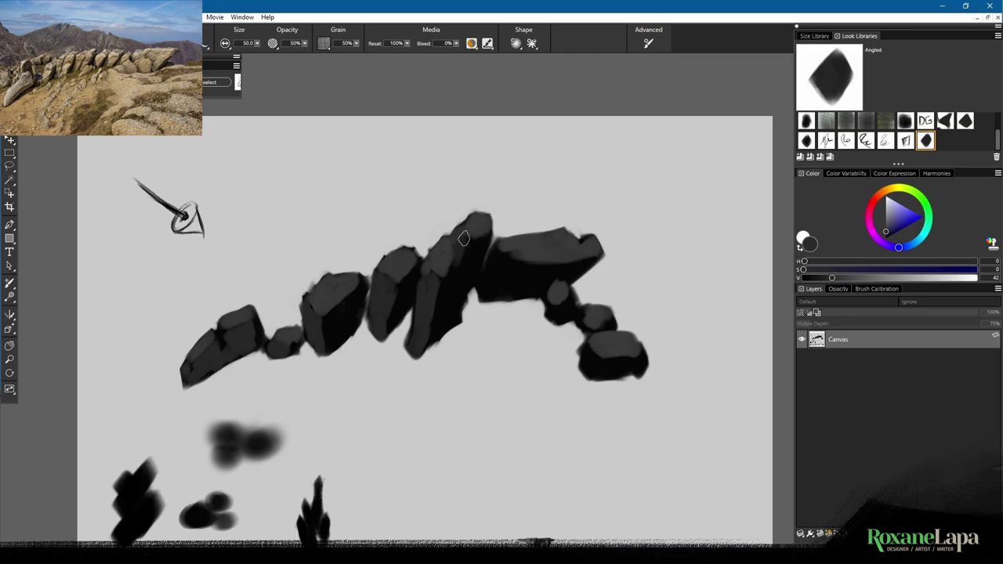
mouse_move(492, 253)
left_mouse_down()
mouse_move(485, 292)
mouse_move(505, 257)
mouse_move(502, 282)
left_mouse_up()
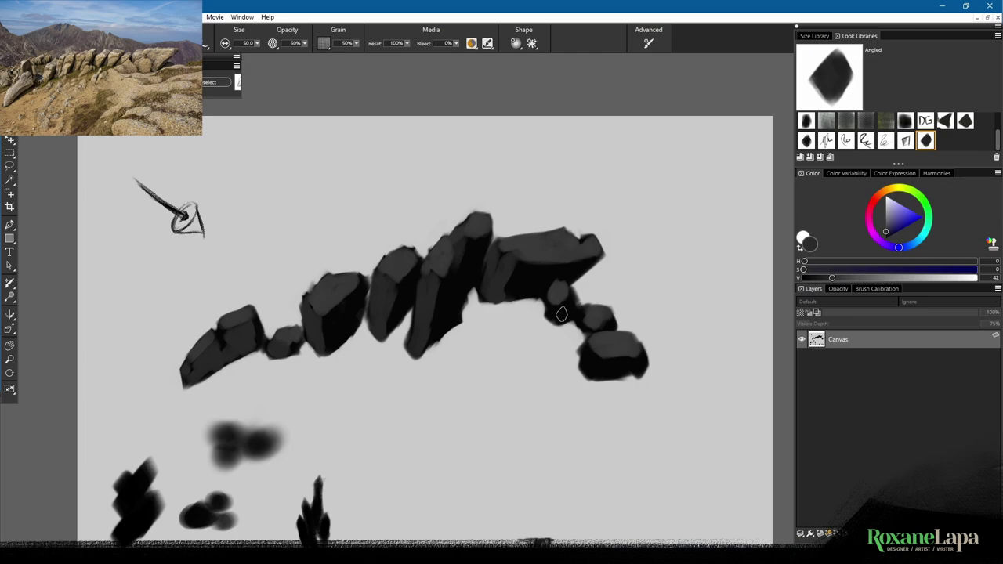
left_click_drag(547, 296, 558, 318)
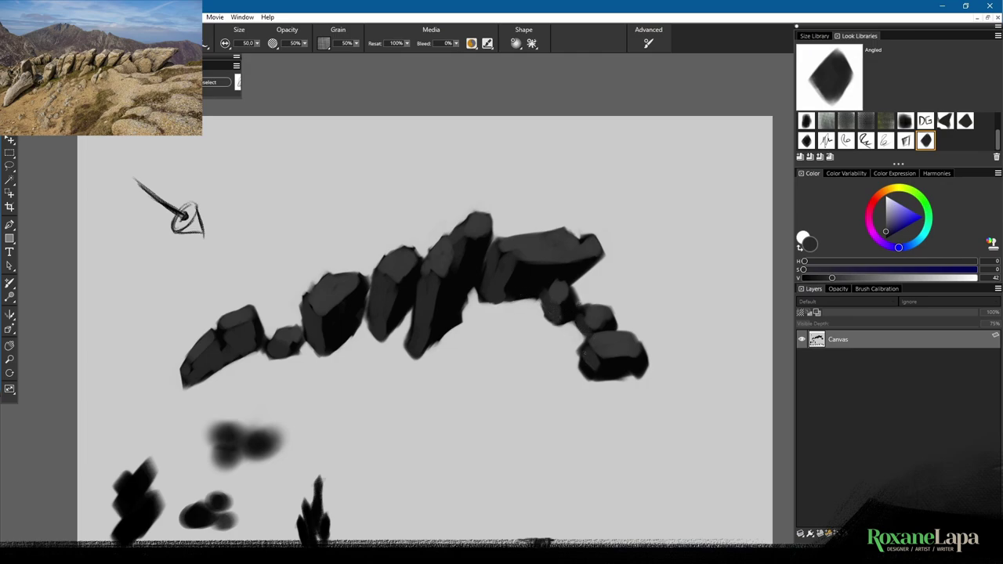
Tint the rocks across the ridge with dark brown (H 105, S 50, V 39) at brush size 75.
left_click(624, 397, "alt")
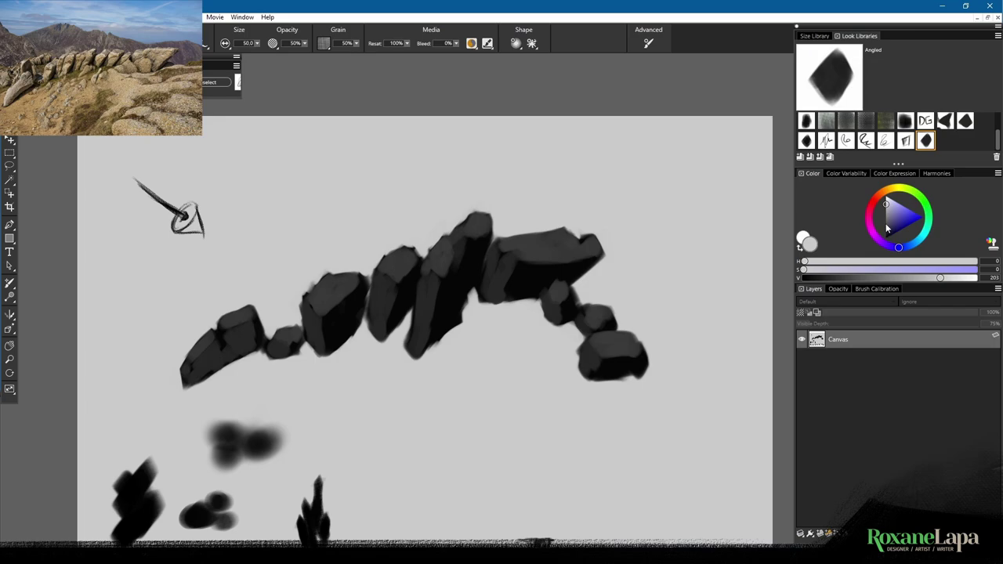
left_click(883, 193)
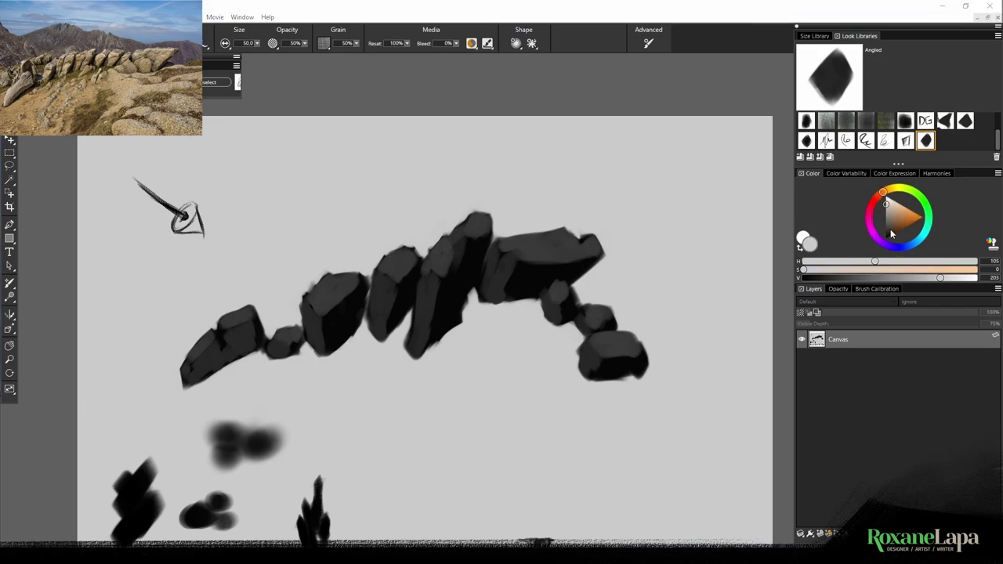
left_click(889, 234)
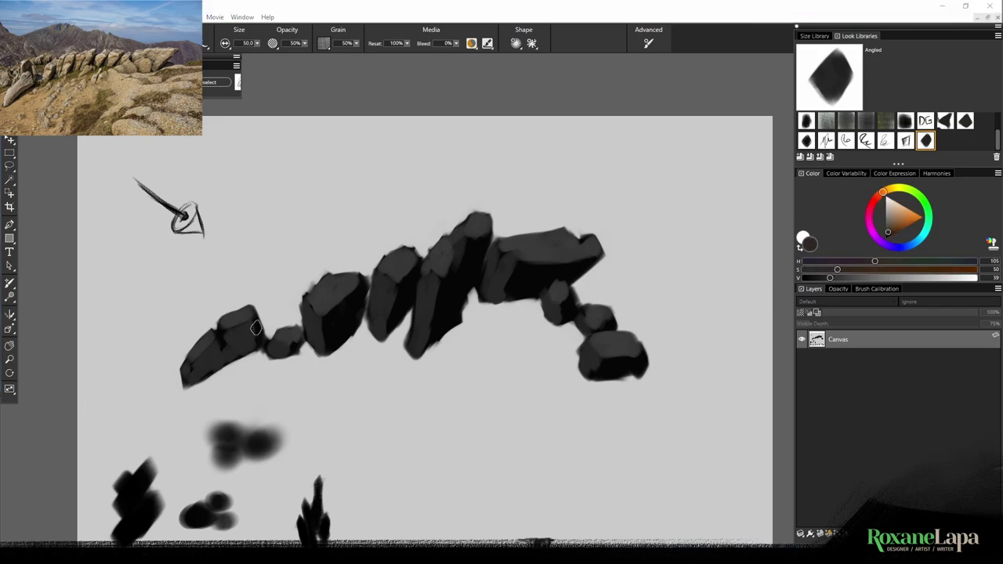
left_click(248, 44)
type("75")
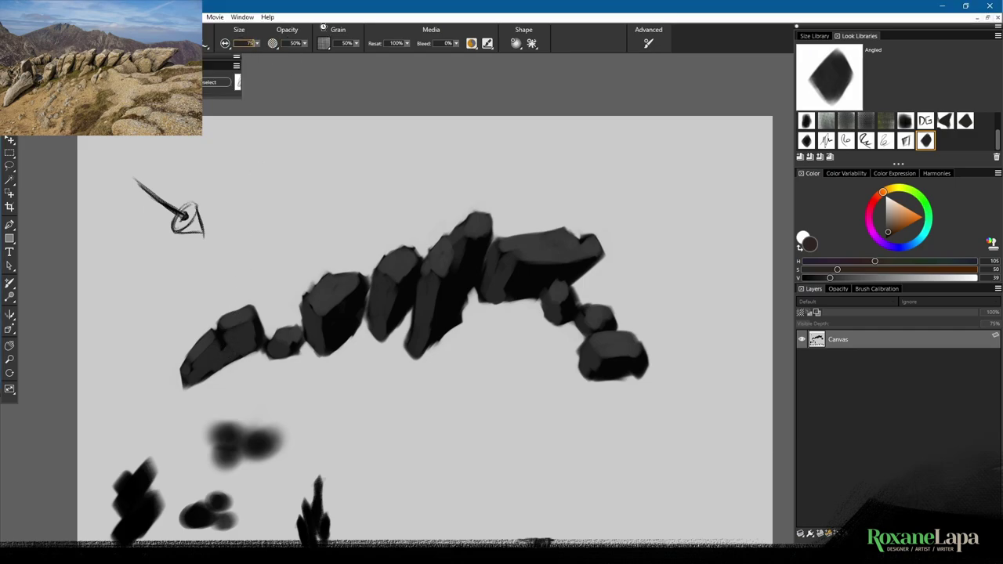
key("Return")
mouse_move(217, 354)
left_mouse_down()
mouse_move(231, 326)
mouse_move(194, 385)
left_mouse_up()
left_click_drag(277, 339, 290, 337)
mouse_move(333, 347)
left_mouse_down()
mouse_move(352, 309)
mouse_move(330, 321)
mouse_move(324, 311)
mouse_move(341, 285)
mouse_move(334, 274)
mouse_move(355, 322)
mouse_move(390, 321)
mouse_move(407, 259)
mouse_move(401, 312)
left_mouse_up()
mouse_move(436, 265)
left_mouse_down()
mouse_move(441, 249)
mouse_move(475, 233)
mouse_move(419, 322)
mouse_move(443, 298)
mouse_move(458, 322)
mouse_move(480, 237)
left_mouse_up()
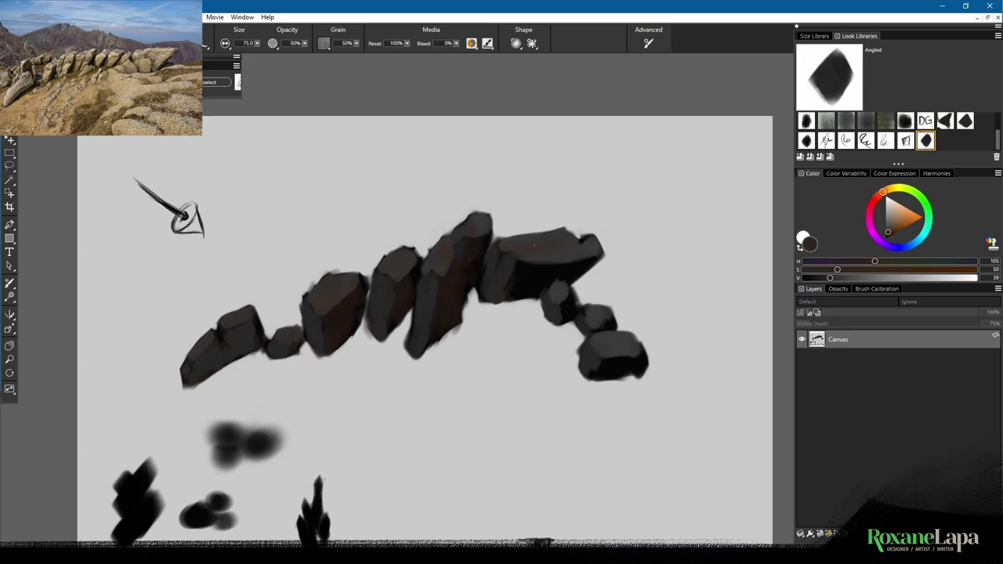
mouse_move(545, 243)
left_mouse_down()
mouse_move(594, 252)
mouse_move(566, 273)
mouse_move(521, 273)
mouse_move(530, 290)
mouse_move(560, 290)
mouse_move(600, 321)
left_mouse_up()
mouse_move(588, 362)
left_mouse_down()
mouse_move(640, 359)
mouse_move(622, 345)
left_mouse_up()
Paint lighter brown highlights (H 105, S 45, V 73) on the rocks' top planes along the ridge at brush size 25.
left_click_drag(890, 233, 890, 226)
key("bracketleft")
key("bracketleft")
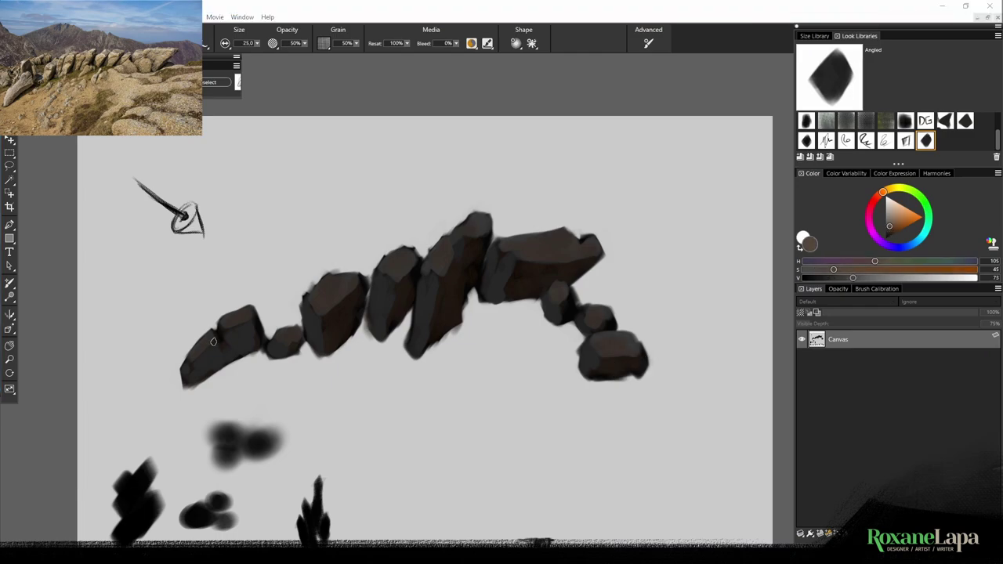
left_click_drag(191, 356, 207, 335)
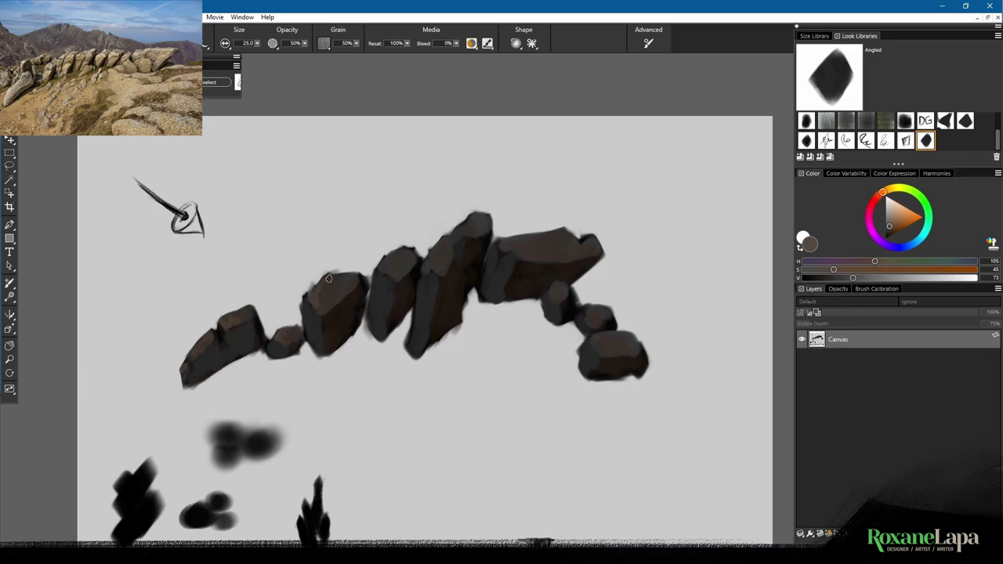
mouse_move(325, 290)
left_mouse_down()
mouse_move(322, 302)
mouse_move(322, 291)
left_mouse_up()
mouse_move(398, 260)
left_mouse_down()
mouse_move(389, 256)
mouse_move(436, 259)
left_mouse_up()
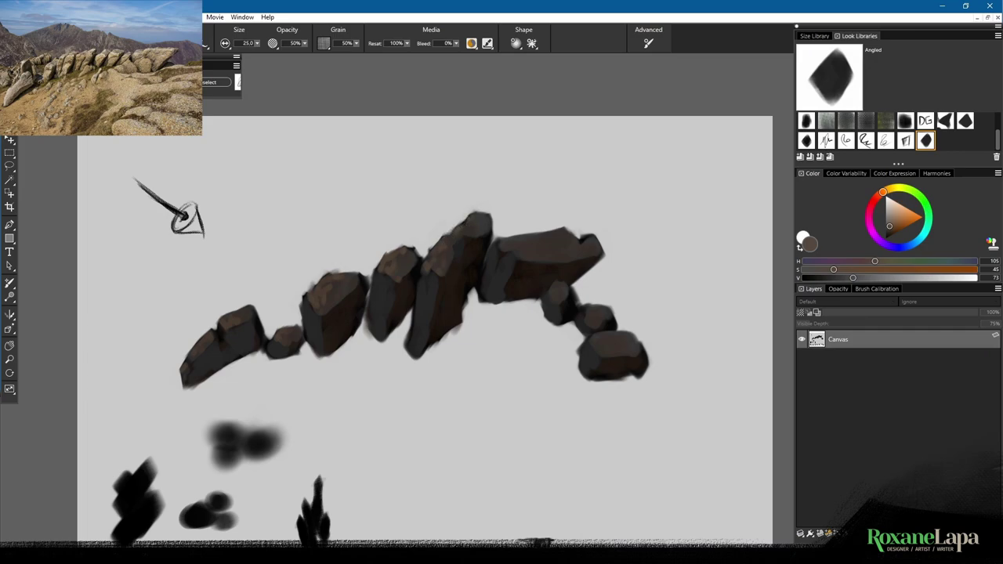
mouse_move(502, 246)
left_mouse_down()
mouse_move(541, 233)
mouse_move(552, 242)
left_mouse_up()
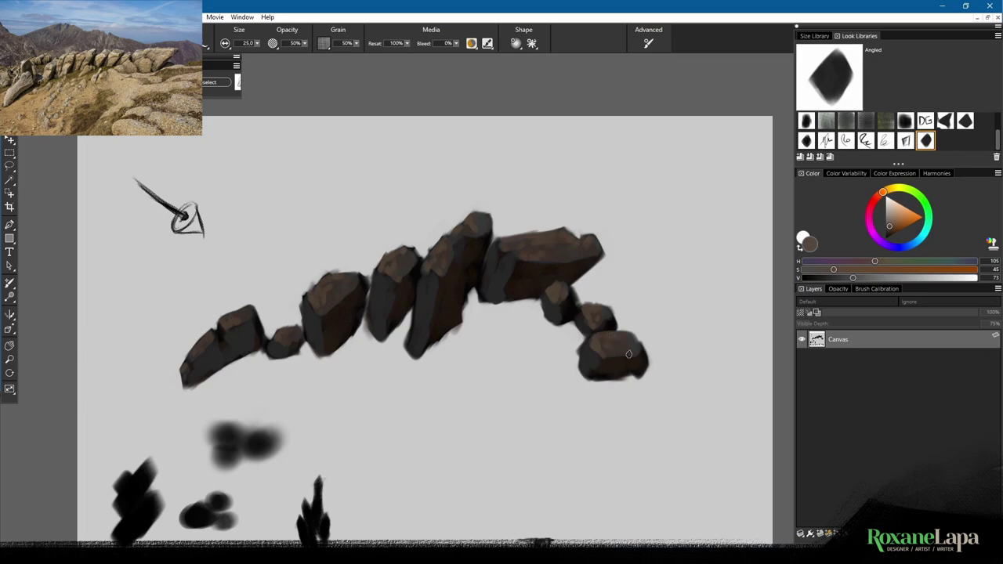
Paint thin, brighter brown highlights (H 105, S 85, V 98) along the rocks' top edges and planes at brush size 10.
left_click(895, 223)
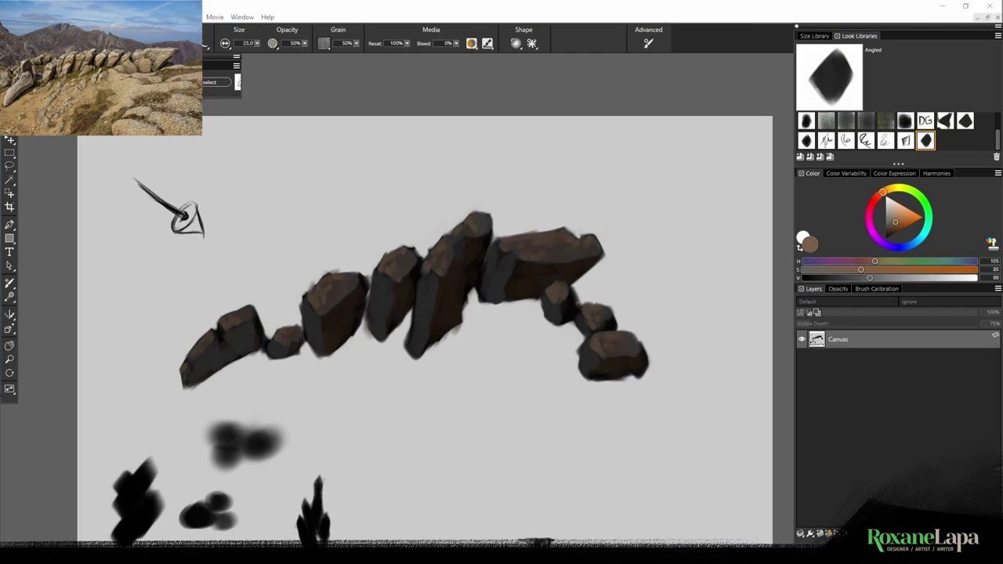
left_click(246, 43)
type("10")
key("Return")
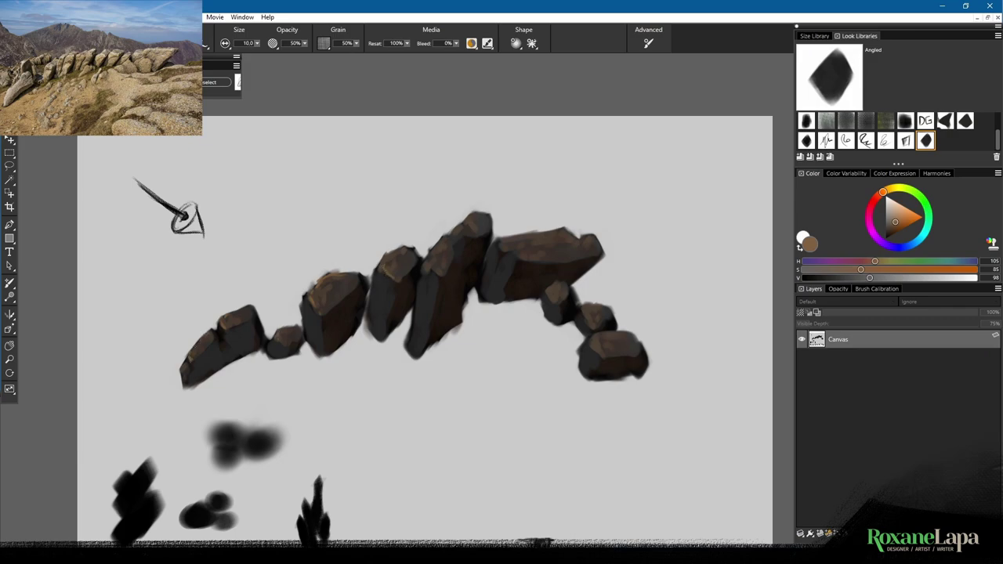
left_click_drag(443, 238, 431, 250)
mouse_move(470, 216)
left_mouse_down()
mouse_move(460, 228)
mouse_move(503, 251)
mouse_move(532, 237)
left_mouse_up()
Paint reddish accents (H 93) on the rocks' edges and left-facing planes, and trim the outlines with the sampled background grey at brush size 50.
left_click(876, 199)
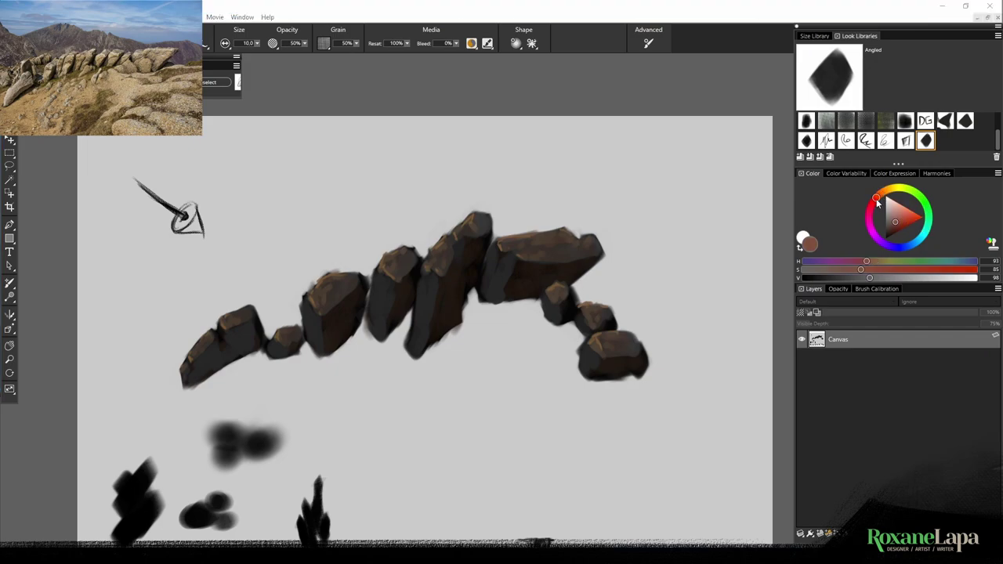
left_click(227, 321)
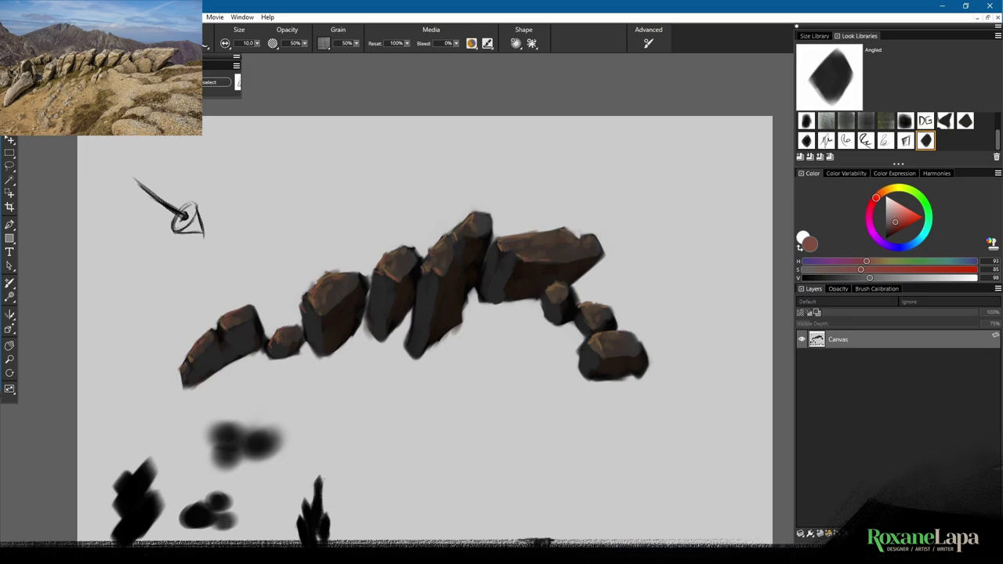
left_click(594, 347, "alt")
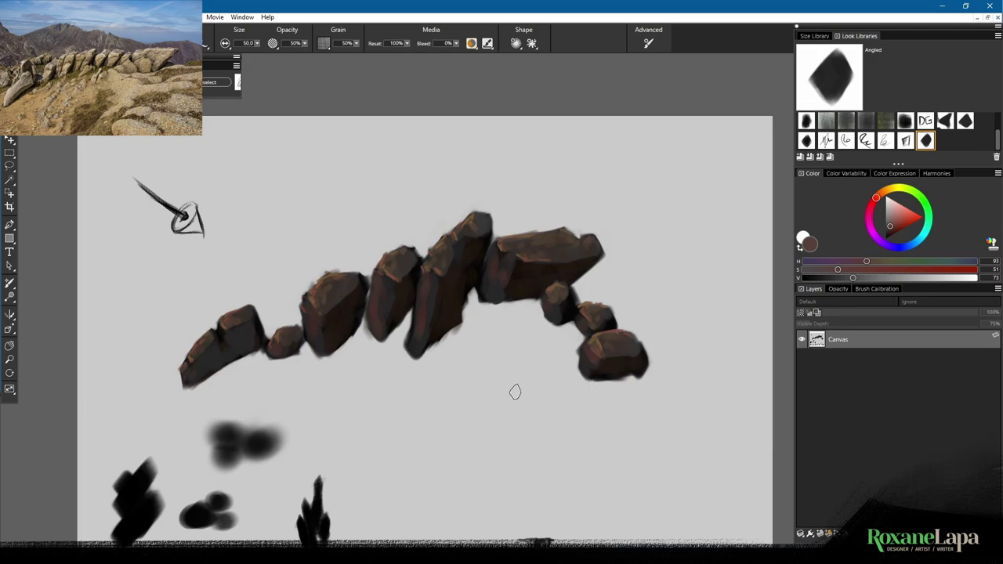
left_click(305, 268, "alt")
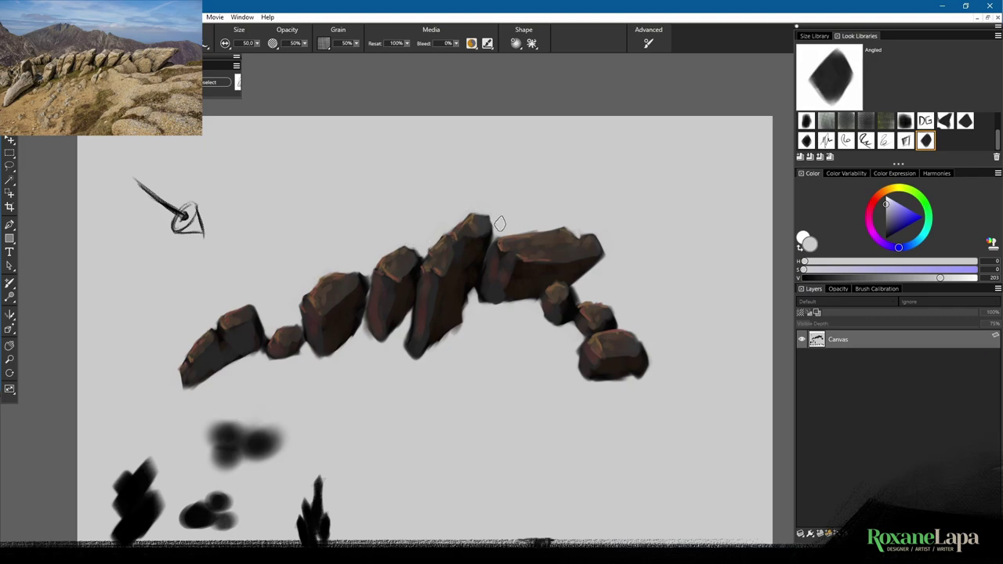
Paint a black texture swatch above the ridge with the RXYtx FullTx brush at size 25.
left_click(248, 42)
type("25")
key("Return")
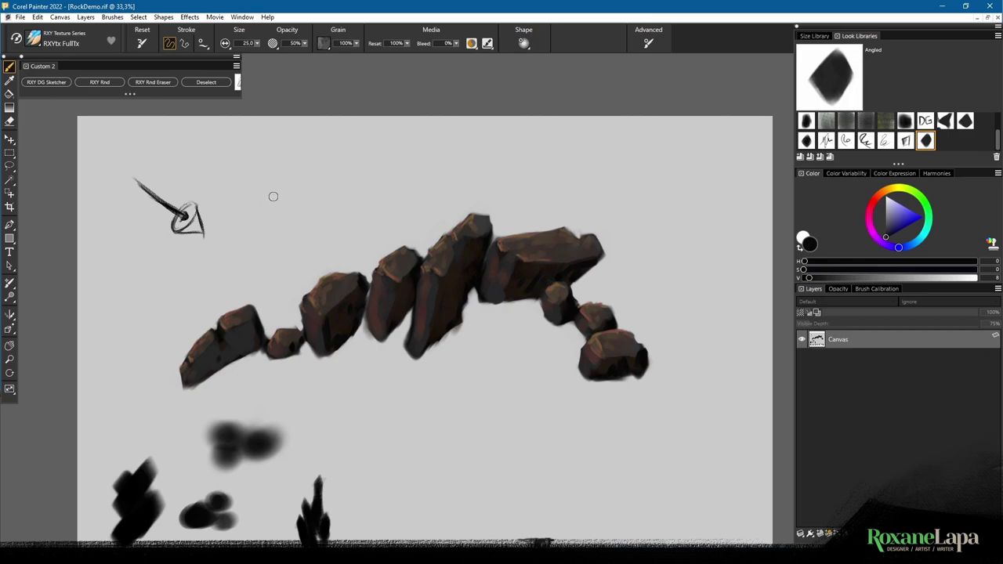
mouse_move(312, 148)
left_mouse_down()
mouse_move(258, 227)
mouse_move(307, 176)
mouse_move(302, 190)
mouse_move(246, 221)
left_mouse_up()
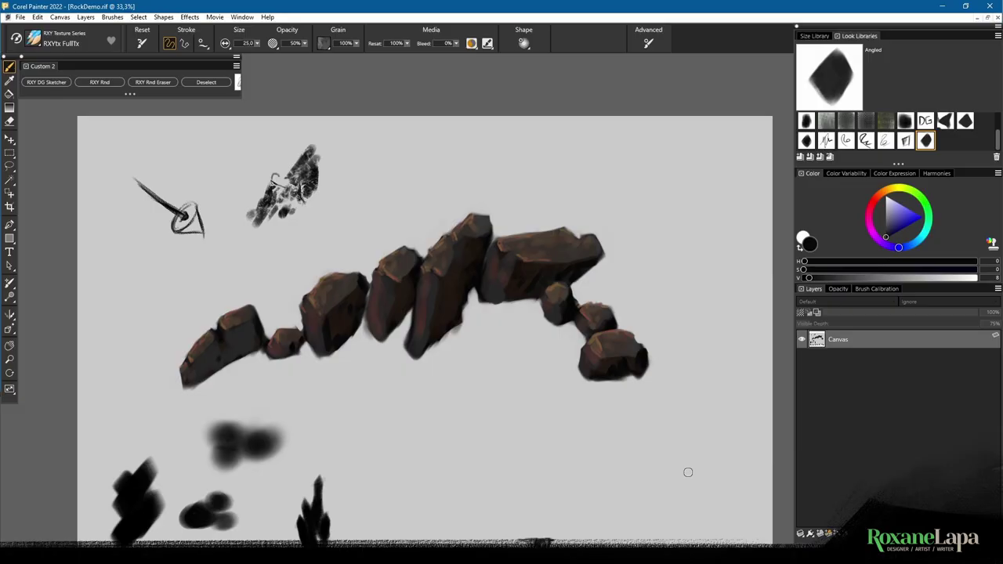
Add a new layer and paint black texture over the shadowed side planes of the rocks along the whole ridge.
left_click(819, 536)
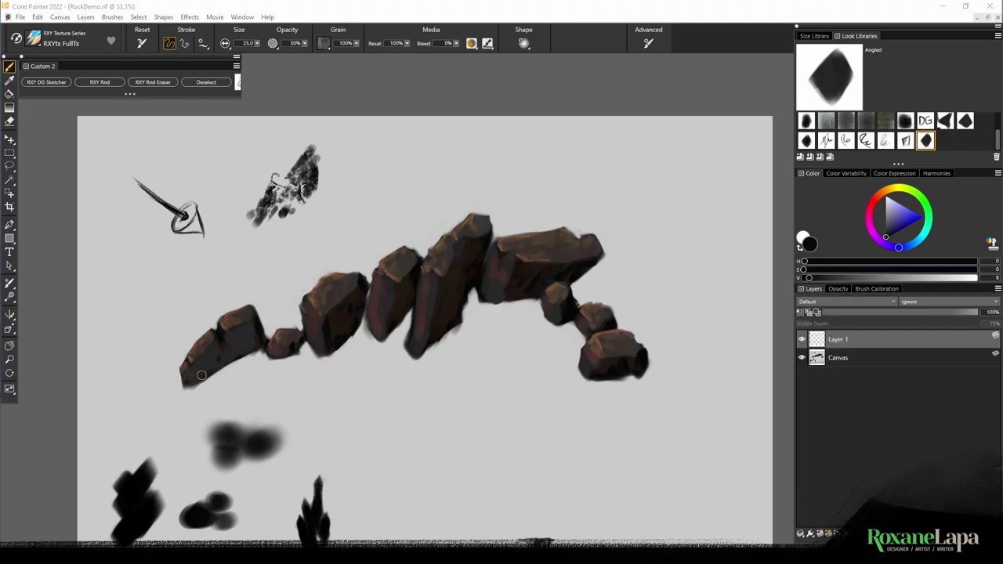
left_click(208, 353)
mouse_move(191, 374)
left_mouse_down()
mouse_move(222, 364)
mouse_move(221, 353)
mouse_move(245, 339)
left_mouse_up()
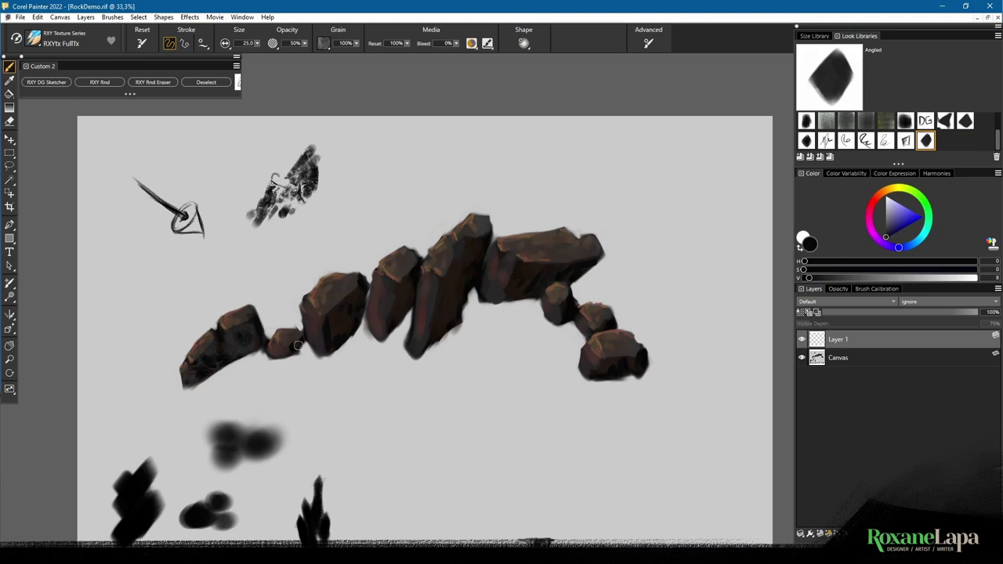
mouse_move(321, 331)
left_mouse_down()
mouse_move(335, 323)
mouse_move(344, 333)
mouse_move(354, 313)
mouse_move(398, 292)
left_mouse_up()
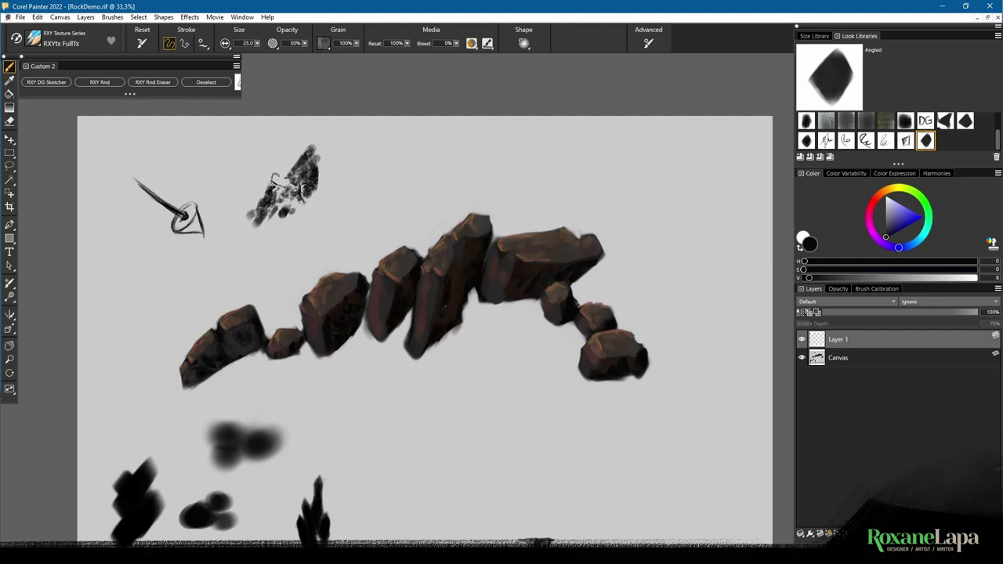
mouse_move(452, 312)
left_mouse_down()
mouse_move(465, 240)
mouse_move(478, 261)
mouse_move(489, 242)
left_mouse_up()
left_click_drag(517, 287, 517, 279)
mouse_move(528, 267)
left_mouse_down()
mouse_move(523, 289)
mouse_move(566, 267)
left_mouse_up()
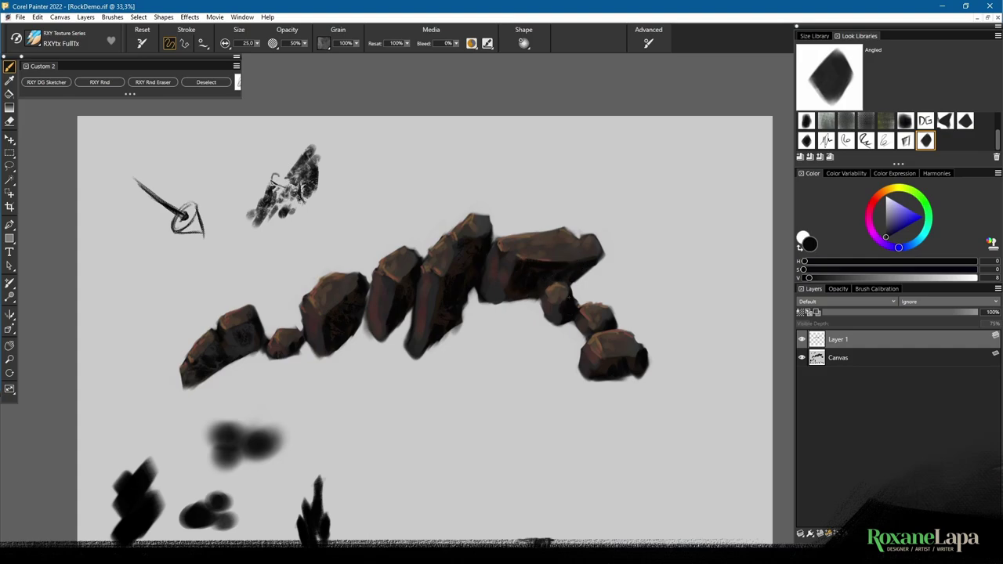
left_click_drag(554, 307, 552, 318)
left_click_drag(605, 362, 620, 362)
Texture the rocks with sampled browns, and their left-facing side planes with a sampled dark red (H 85, S 55, V 51).
left_click(599, 345, "alt")
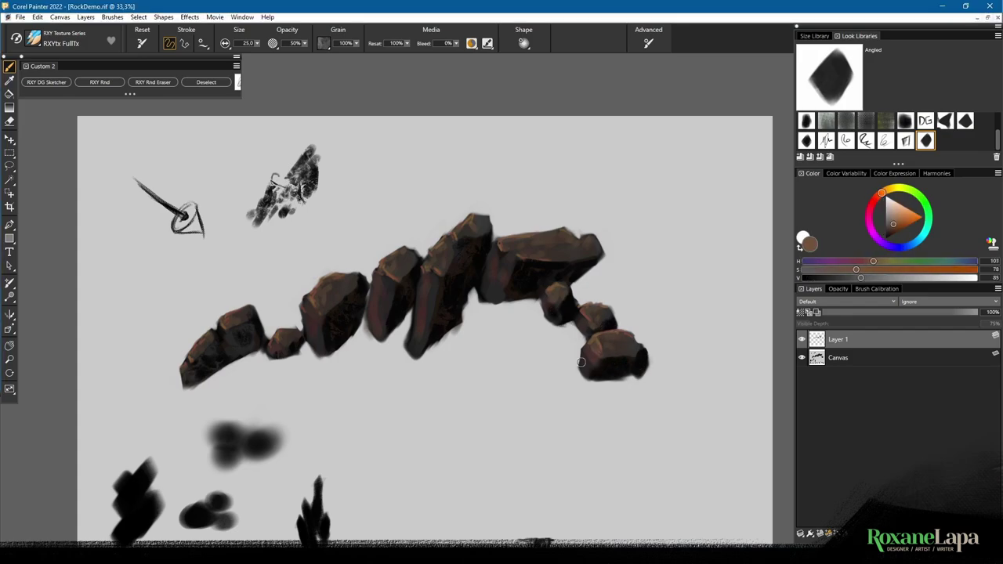
mouse_move(582, 363)
left_mouse_down()
mouse_move(586, 356)
mouse_move(591, 372)
mouse_move(594, 355)
left_mouse_up()
left_click(610, 338, "alt")
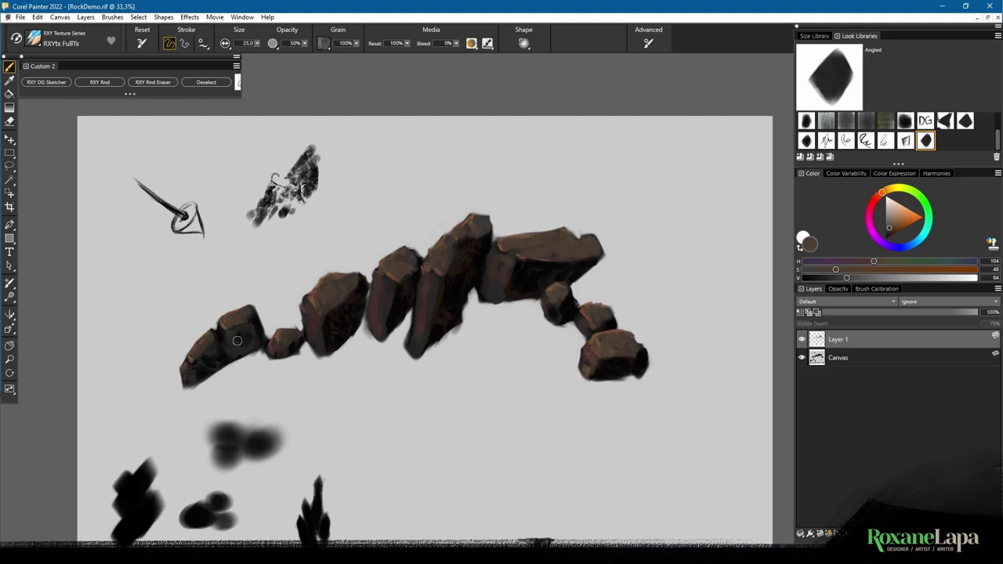
left_click(309, 323, "alt")
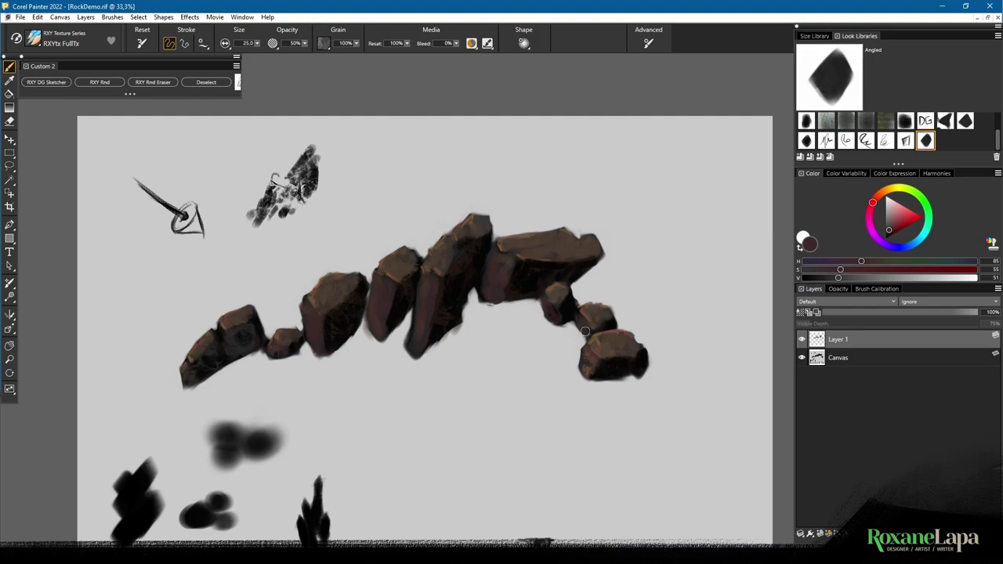
Try the RXYtx SoftScrape brush at size 20 with dark test strokes above the ridge on Layer 2, and undo them.
key("ctrl+plus")
left_click_drag(172, 358, 406, 275)
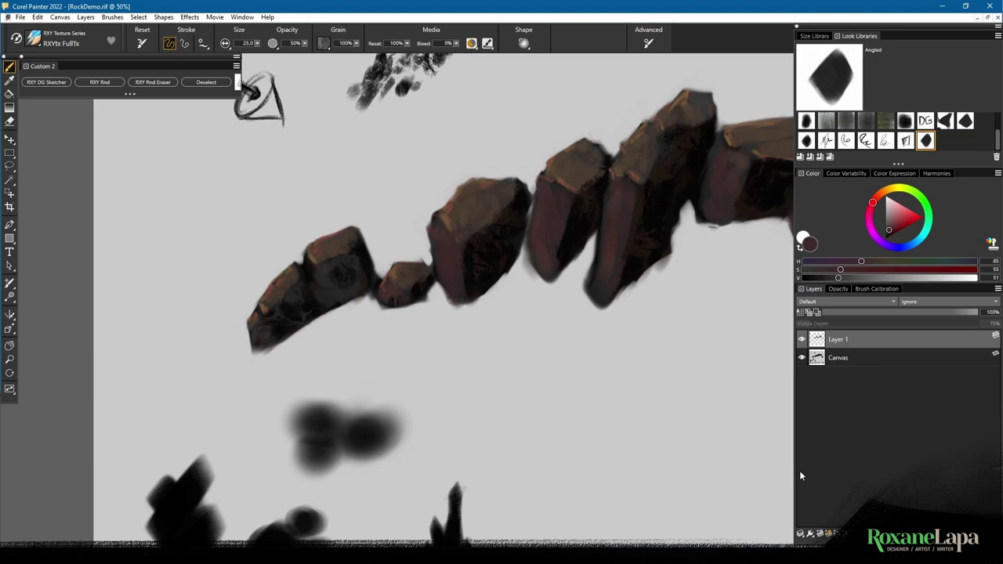
mouse_move(411, 115)
left_mouse_down()
mouse_move(359, 174)
mouse_move(398, 181)
left_mouse_up()
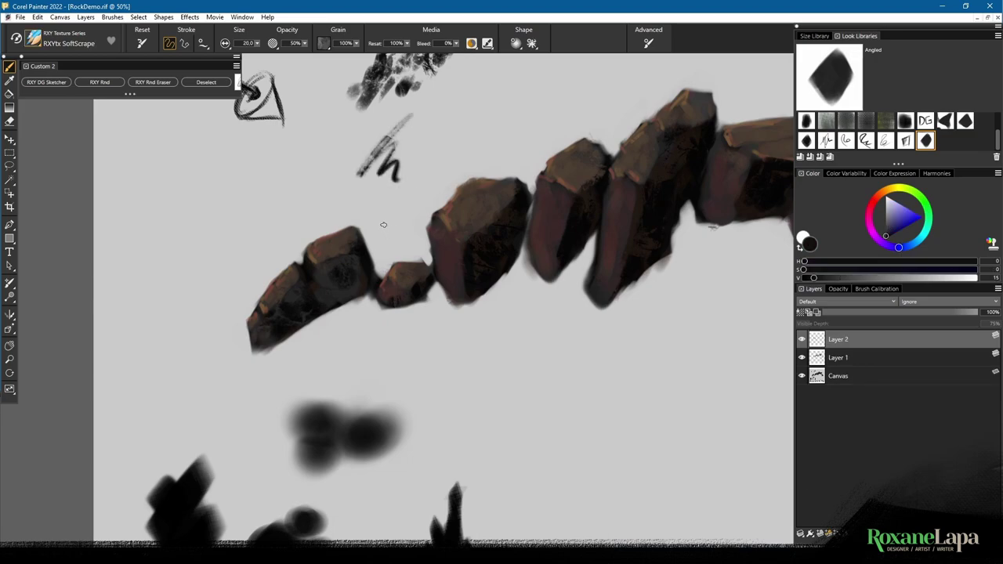
key("ctrl+z")
left_click_drag(264, 191, 486, 105)
key("ctrl+z")
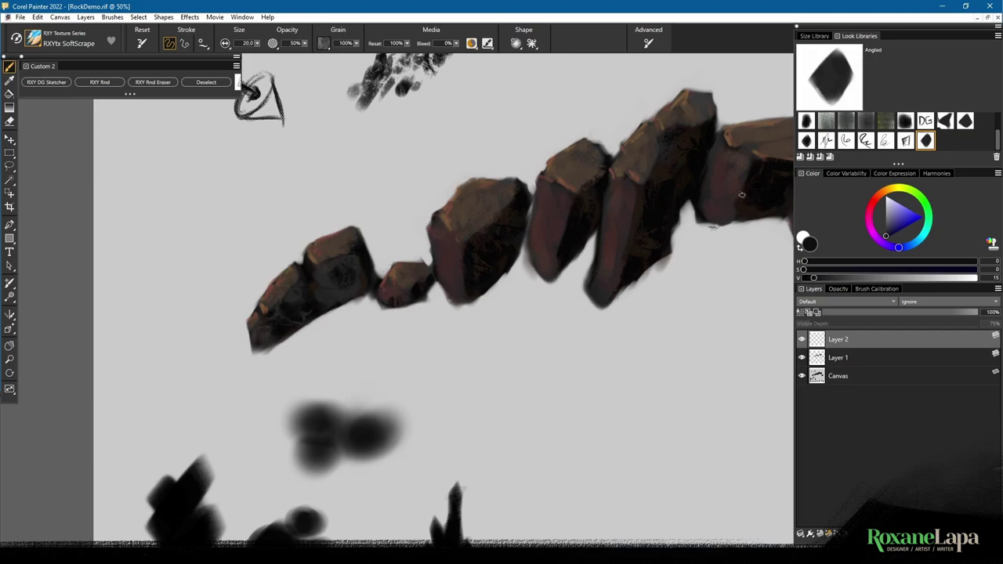
Draw thin near-black cracks (V 15) across the ridge's left and middle rocks on Layer 2 at brush size 5.
left_click(248, 44)
type("5")
key("Return")
left_click_drag(328, 289, 346, 286)
left_click_drag(342, 238, 353, 252)
left_click_drag(435, 220, 491, 231)
mouse_move(496, 195)
left_mouse_down()
mouse_move(501, 214)
mouse_move(473, 189)
left_mouse_up()
left_click_drag(552, 179, 590, 184)
left_click_drag(619, 149, 628, 160)
left_click_drag(550, 186, 555, 199)
left_click_drag(550, 243, 546, 263)
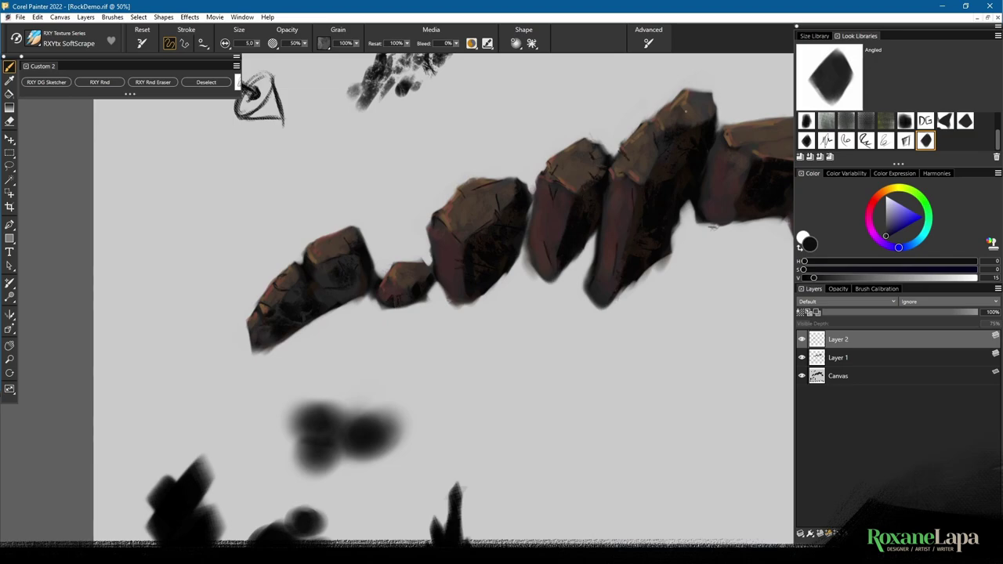
Continue the thin near-black cracks on the tall central rocks, the large slab, and the small rocks at the ridge's right end.
left_click_drag(631, 239, 479, 264)
left_click_drag(713, 179, 731, 175)
left_click_drag(575, 178, 569, 194)
left_click_drag(663, 218, 675, 226)
left_click_drag(647, 249, 644, 264)
mouse_move(699, 263)
left_mouse_down()
mouse_move(717, 279)
mouse_move(739, 274)
left_mouse_up()
left_click_drag(703, 304, 719, 333)
mouse_move(734, 326)
left_mouse_down()
mouse_move(764, 329)
mouse_move(786, 312)
mouse_move(778, 293)
left_mouse_up()
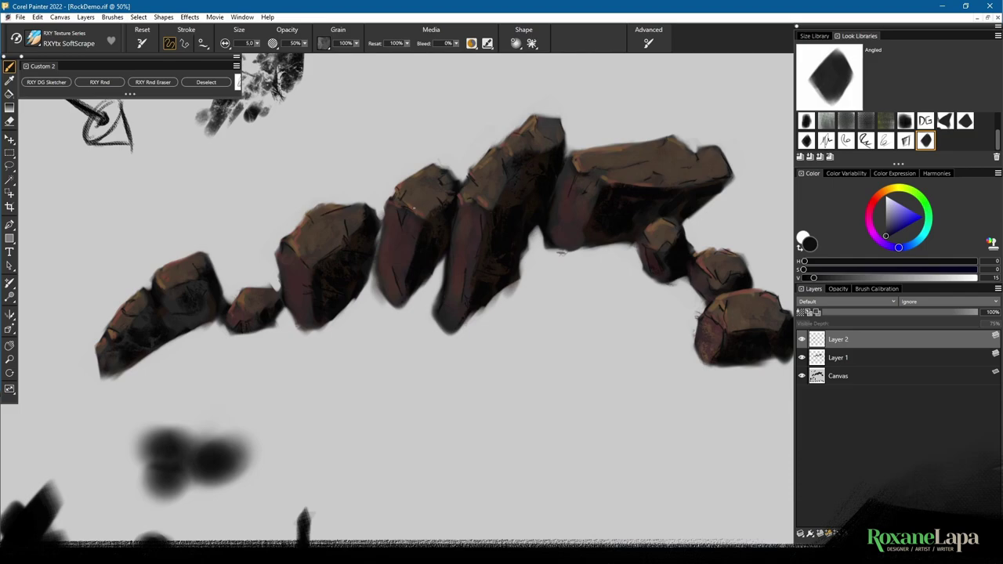
Sample a rock brown (H 102, S 71, V 77) and paint fine light strokes beside the cracks along the ridge.
left_click(413, 208, "alt")
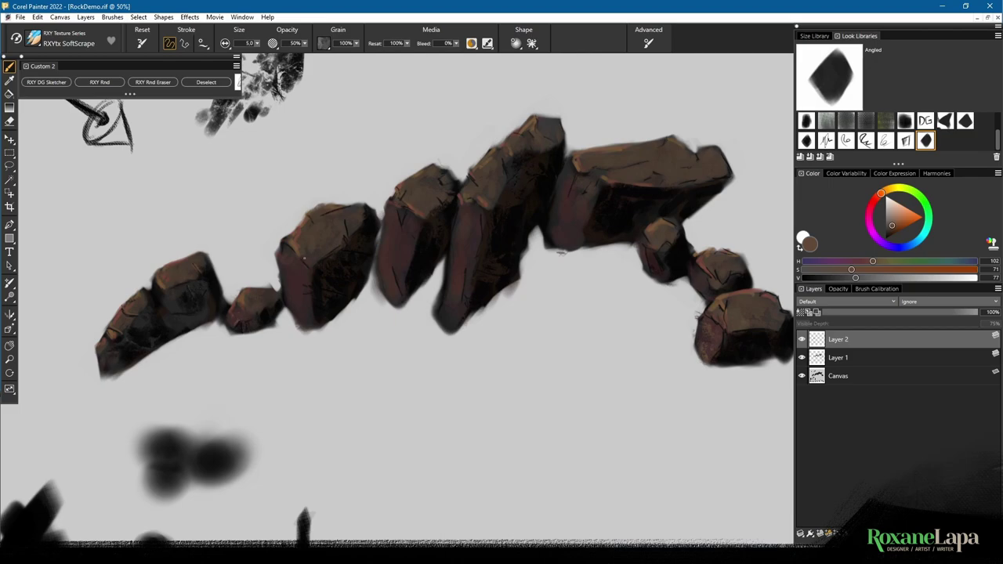
left_click_drag(344, 220, 350, 240)
left_click_drag(303, 286, 313, 289)
left_click_drag(481, 224, 480, 252)
left_click_drag(466, 277, 465, 297)
left_click_drag(721, 272, 728, 285)
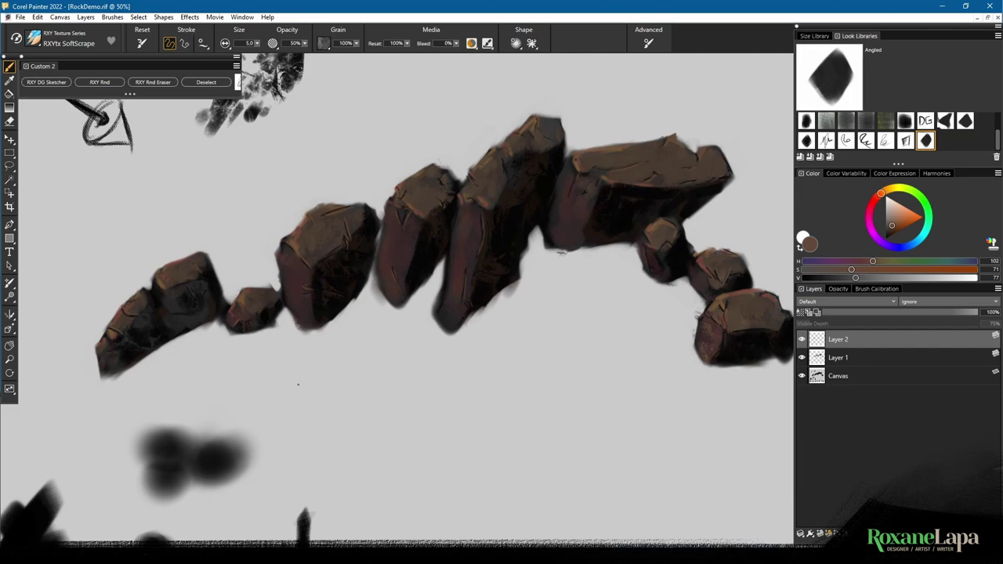
Lower the opacity of Layer 2 to 68% and of Layer 1 to 75%.
key("ctrl+minus")
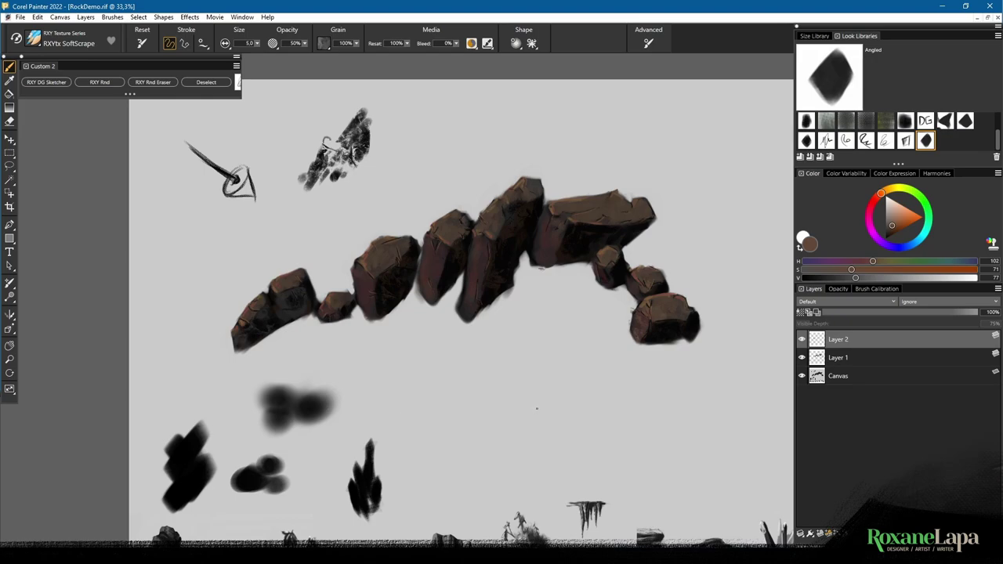
left_click(930, 312)
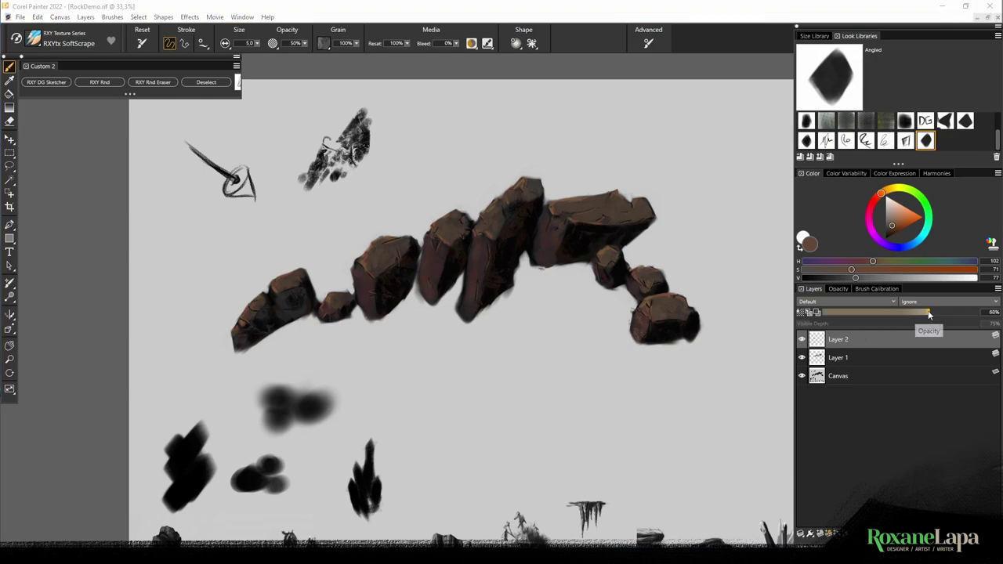
left_click(924, 358)
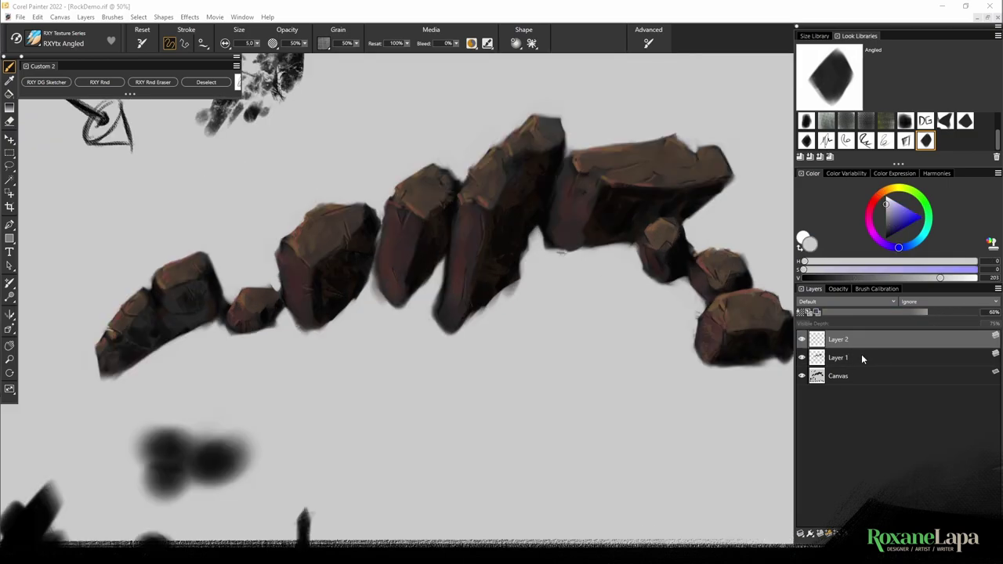
Merge Layer 1 and Layer 2 down into the canvas.
left_click(862, 357)
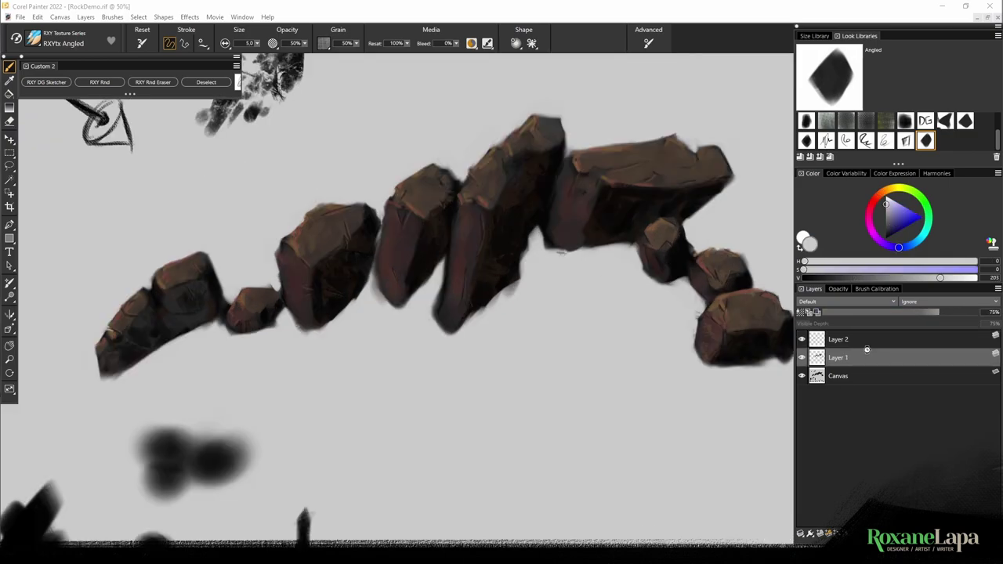
key("ctrl+e")
left_click(861, 347)
key("ctrl+shift+d")
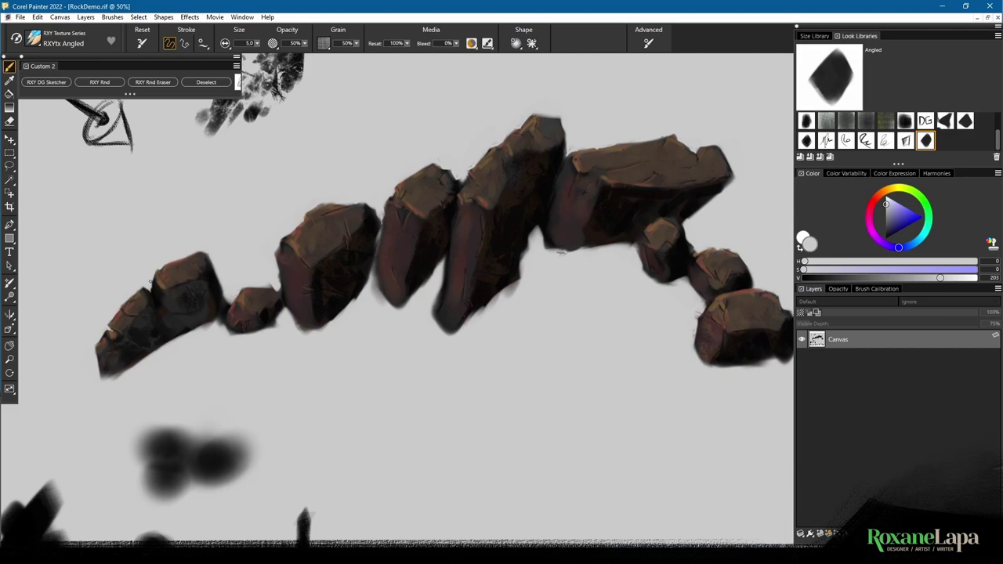
Choose the RXYtx BlbRdm brush from the RXY Texture Series.
key("ctrl+minus")
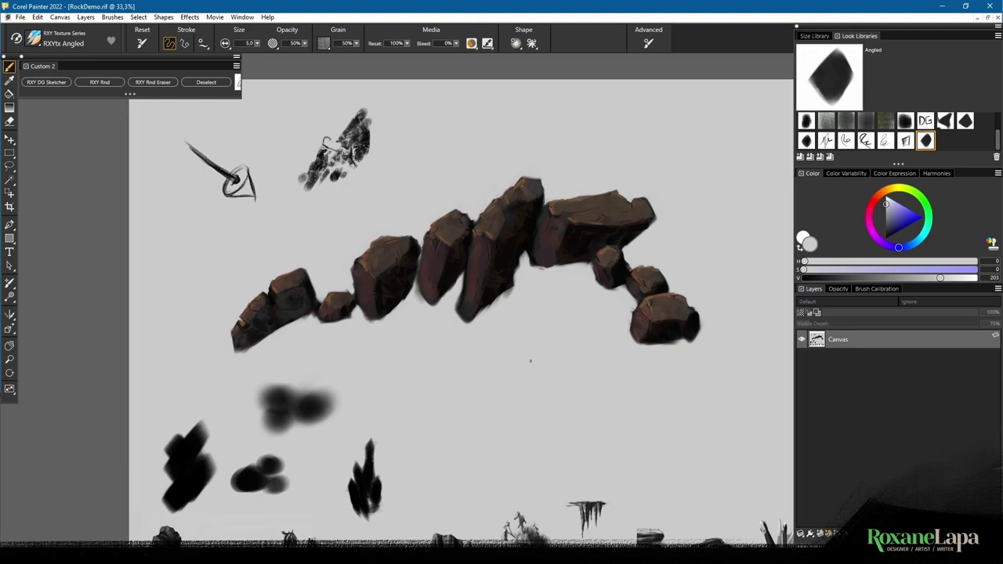
left_click(33, 39)
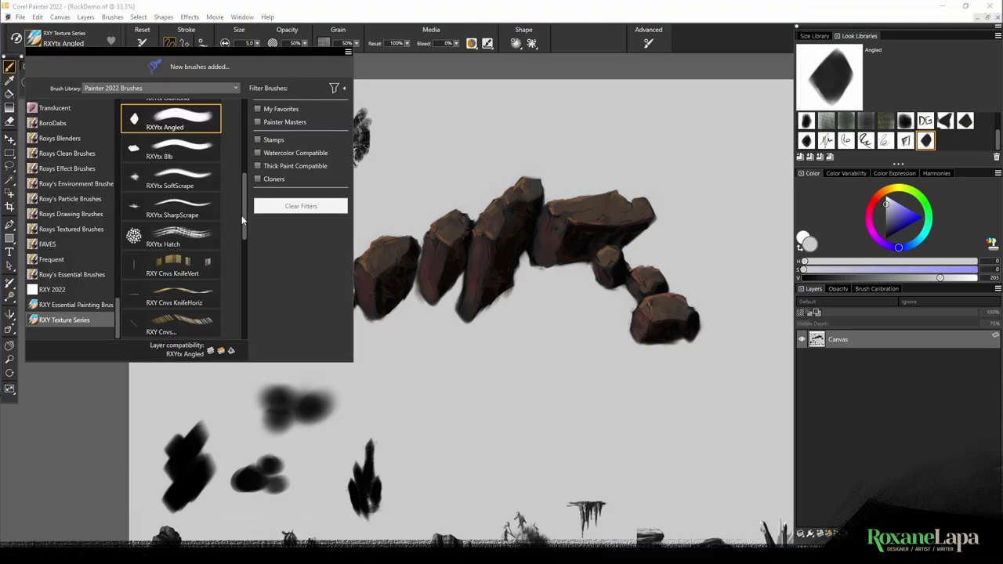
left_click_drag(245, 220, 245, 313)
left_click(169, 192)
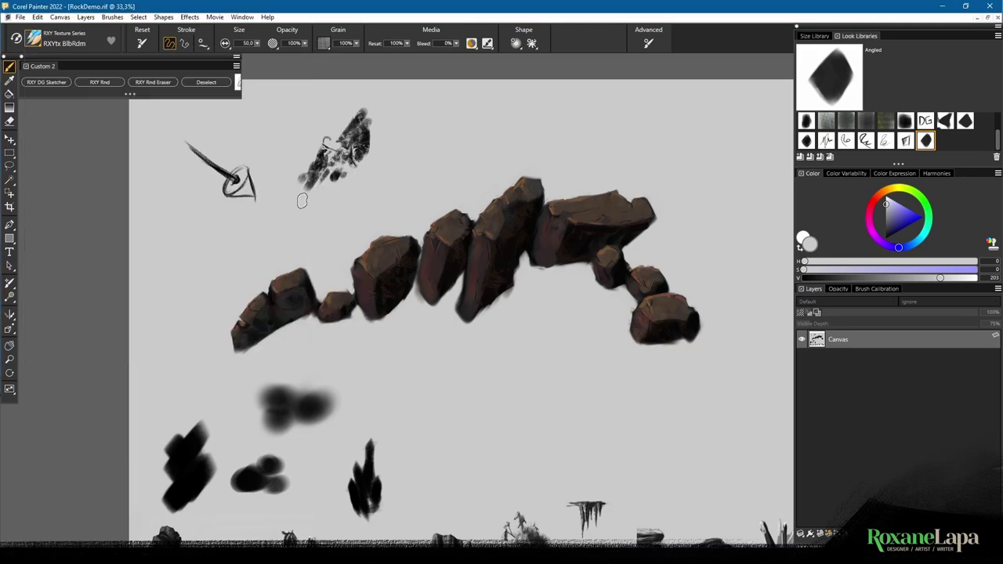
Open the advanced brush controls and examine the brush's spacing and angle settings.
key("ctrl+b")
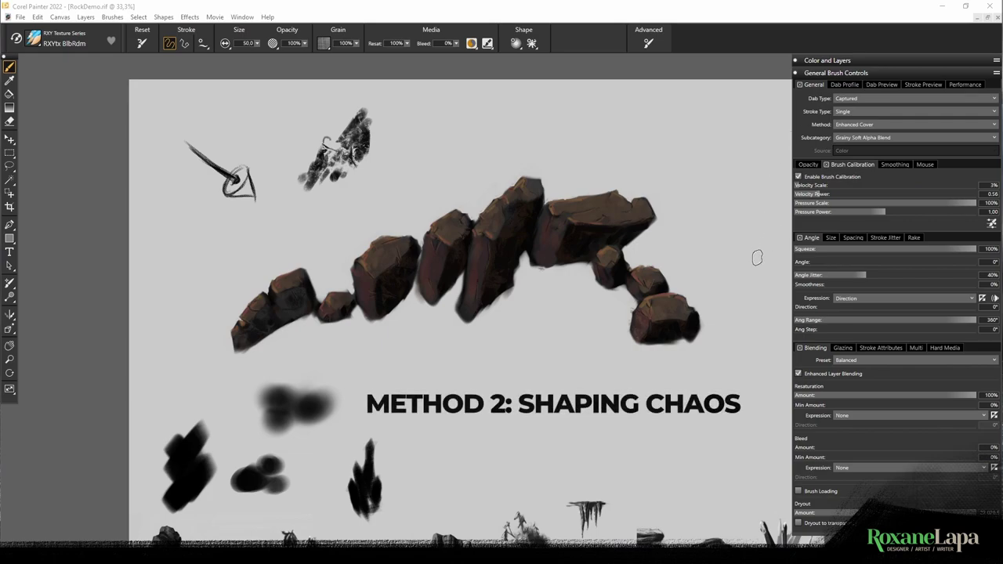
left_click(851, 238)
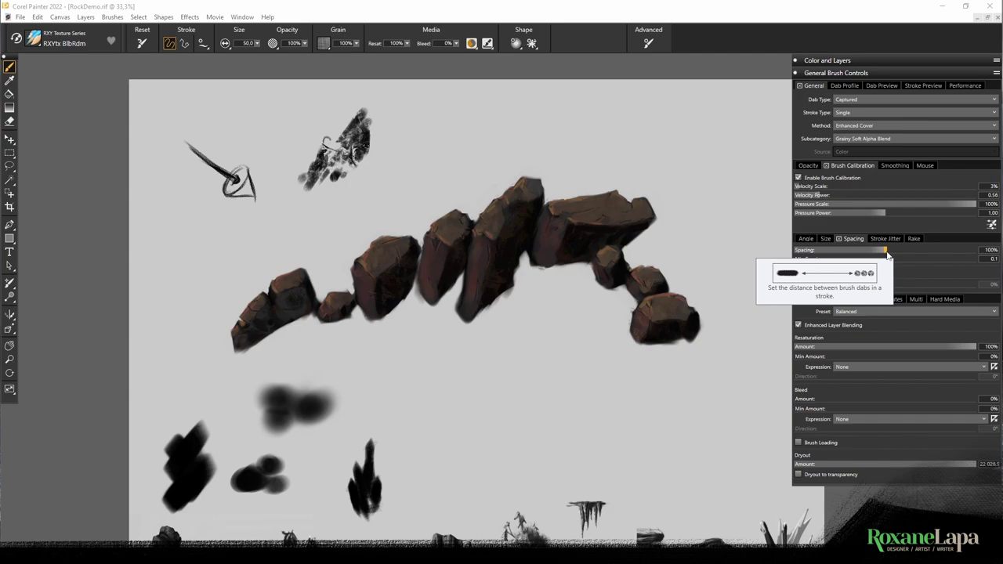
left_click(807, 240)
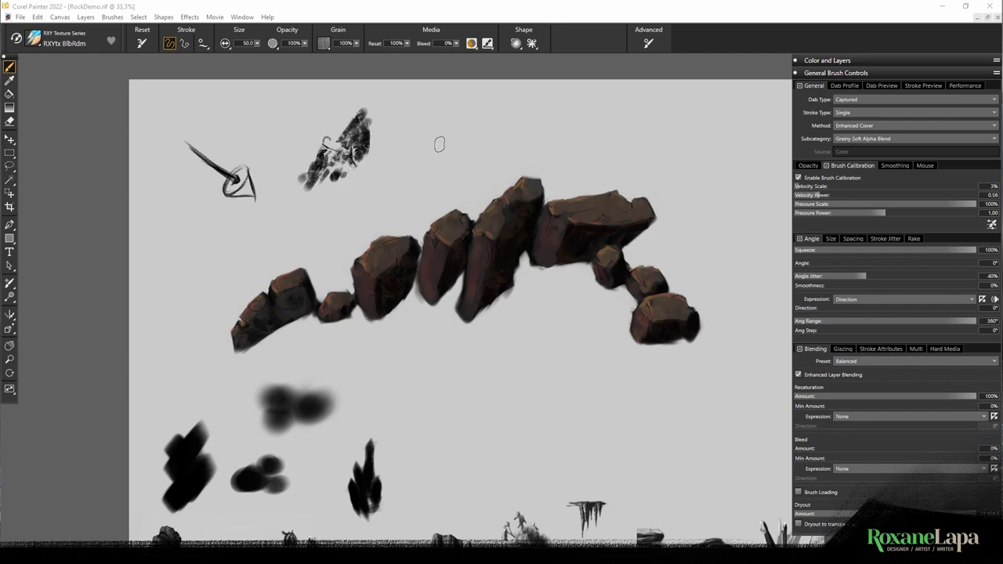
Paint a short horizontal row of test blobs above the ridge and set the brush size to 250.
left_click_drag(443, 129, 572, 124)
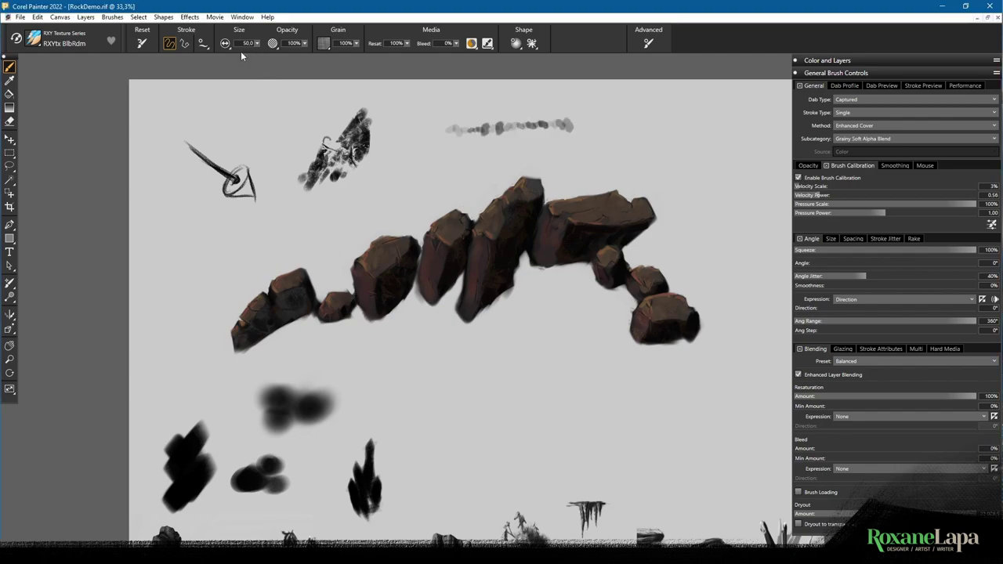
left_click(242, 43)
type("250")
key("Return")
Try out random clusters of overlapping blobs below the rock ridge and undo them.
left_click_drag(486, 410, 638, 403)
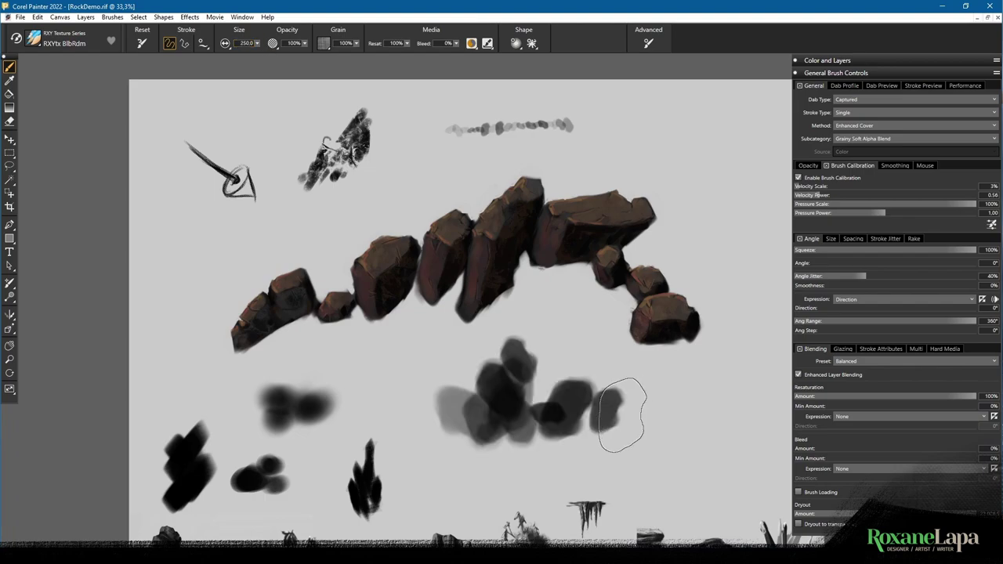
key("ctrl+z")
mouse_move(530, 347)
left_mouse_down()
mouse_move(484, 424)
mouse_move(625, 409)
left_mouse_up()
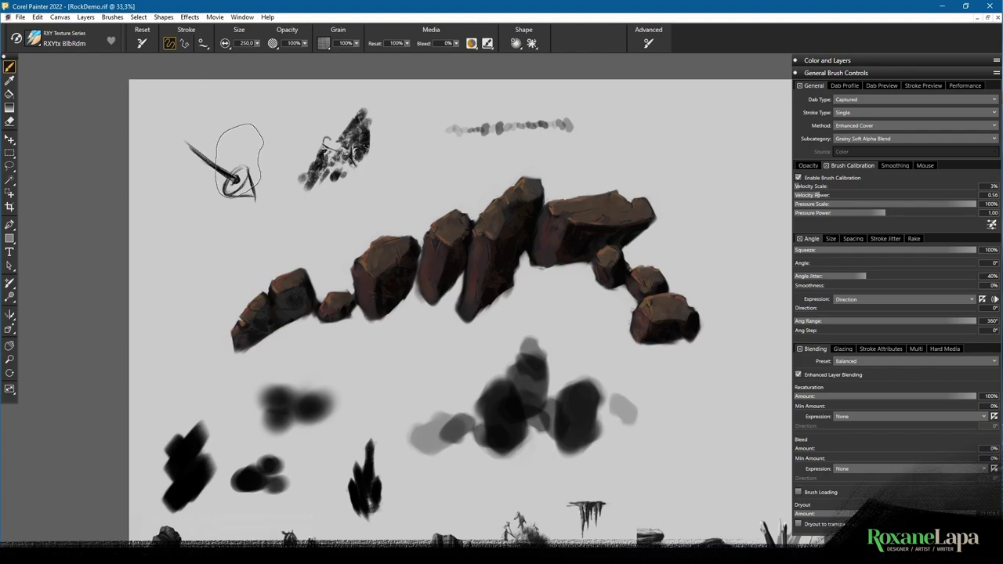
mouse_move(619, 429)
left_mouse_down()
mouse_move(627, 392)
mouse_move(621, 423)
mouse_move(607, 382)
mouse_move(639, 435)
left_mouse_up()
key("ctrl+z")
key("ctrl+z")
key("ctrl+z")
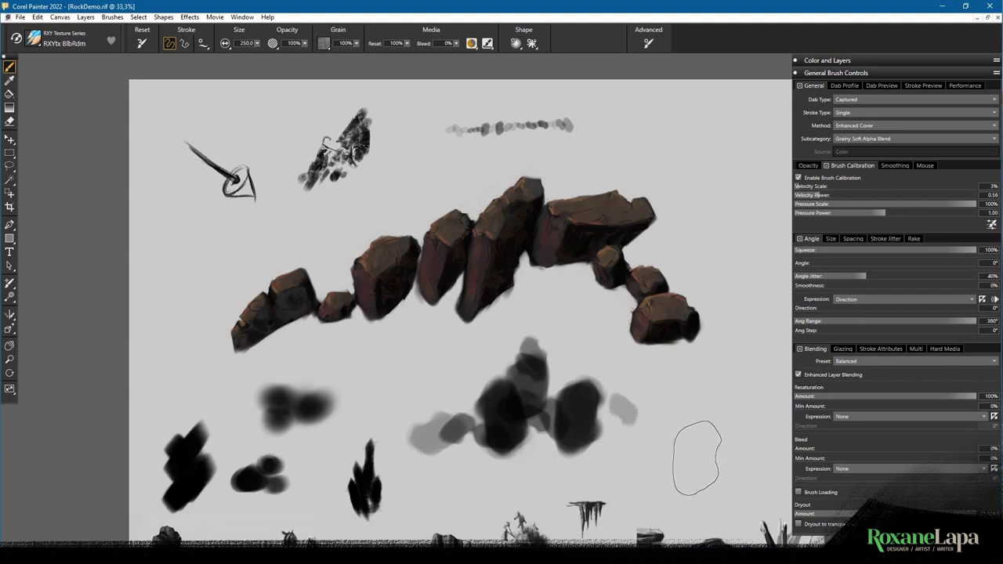
key("ctrl+z")
key("ctrl+z")
key("ctrl+z")
key("ctrl+z")
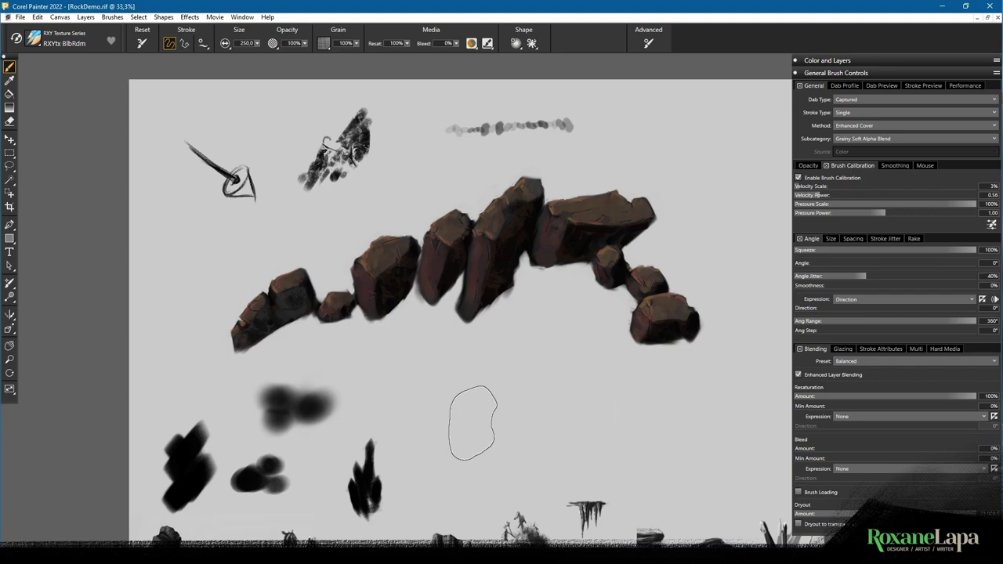
Try a wide, low row of overlapping blobs in the same empty area and undo it.
mouse_move(469, 415)
left_mouse_down()
mouse_move(532, 353)
mouse_move(555, 417)
mouse_move(627, 427)
left_mouse_up()
key("ctrl+z")
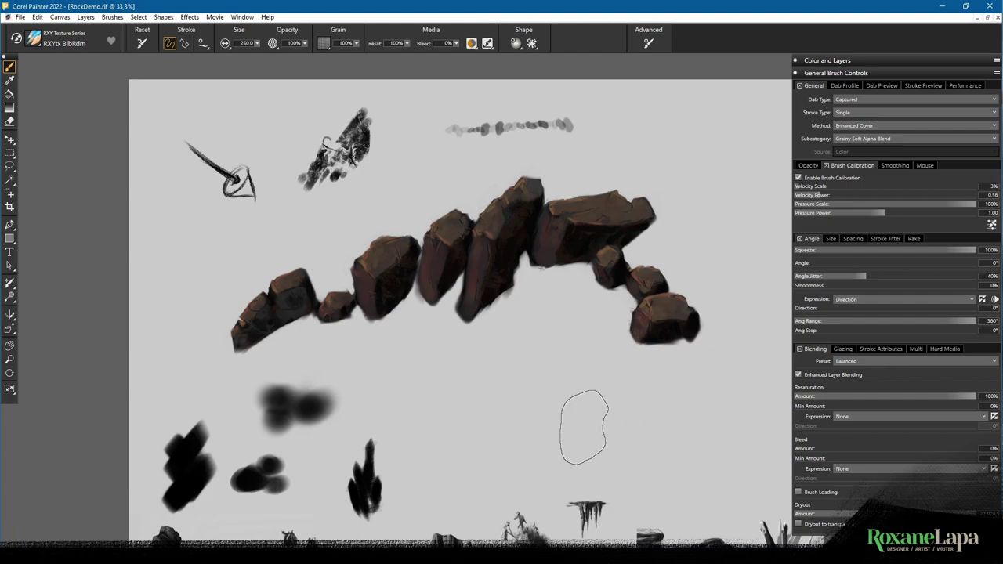
mouse_move(450, 411)
left_mouse_down()
mouse_move(666, 417)
mouse_move(558, 409)
left_mouse_up()
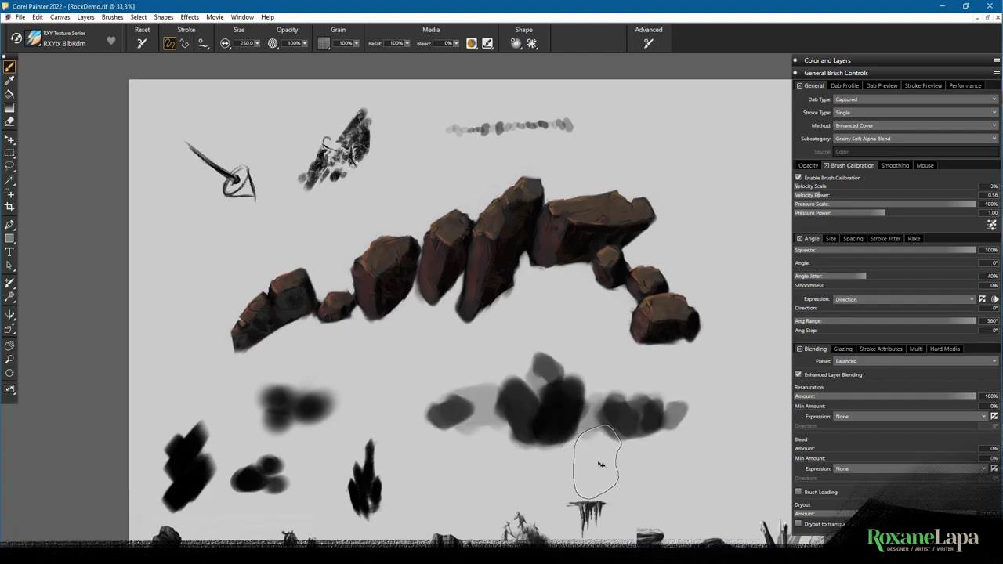
key("ctrl+z")
mouse_move(470, 439)
left_mouse_down()
mouse_move(540, 369)
mouse_move(603, 447)
mouse_move(478, 442)
mouse_move(549, 423)
mouse_move(541, 341)
mouse_move(593, 434)
left_mouse_up()
key("ctrl+z")
key("ctrl+z")
key("ctrl+z")
key("ctrl+z")
key("ctrl+z")
key("ctrl+z")
key("ctrl+z")
key("ctrl+z")
Try taller, peaked blob arrangements below the ridge and undo them.
mouse_move(435, 419)
left_mouse_down()
mouse_move(537, 400)
mouse_move(533, 317)
left_mouse_up()
left_click_drag(532, 407, 644, 435)
key("ctrl+z")
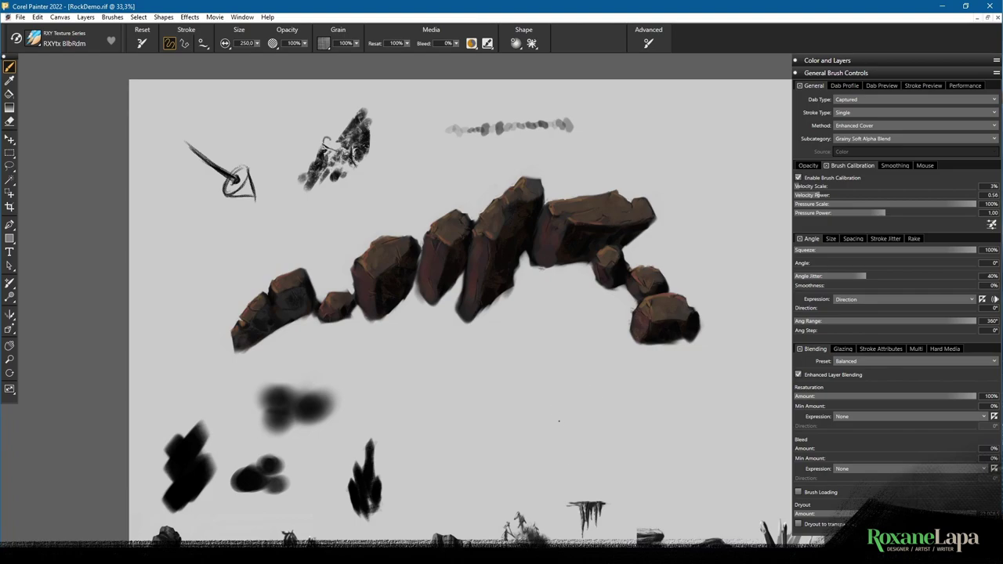
mouse_move(549, 353)
left_mouse_down()
mouse_move(533, 398)
mouse_move(463, 438)
mouse_move(616, 436)
left_mouse_up()
key("ctrl+z")
key("ctrl+z")
key("ctrl+z")
left_click_drag(537, 376, 524, 445)
mouse_move(539, 356)
left_mouse_down()
mouse_move(541, 435)
mouse_move(525, 404)
mouse_move(539, 427)
left_mouse_up()
key("ctrl+z")
key("ctrl+z")
key("ctrl+z")
Paint a mass of overlapping dark blobs below the ridge, with a low run on the left rising to a peak.
left_click_drag(550, 384, 515, 420)
left_click_drag(415, 427, 565, 435)
left_click_drag(549, 361, 619, 434)
left_click_drag(561, 392, 599, 430)
key("ctrl+z")
key("ctrl+z")
key("ctrl+z")
mouse_move(549, 353)
left_mouse_down()
mouse_move(527, 403)
mouse_move(482, 415)
mouse_move(611, 419)
left_mouse_up()
mouse_move(551, 376)
left_mouse_down()
mouse_move(553, 349)
mouse_move(540, 376)
mouse_move(586, 387)
mouse_move(582, 404)
mouse_move(592, 399)
mouse_move(608, 420)
left_mouse_up()
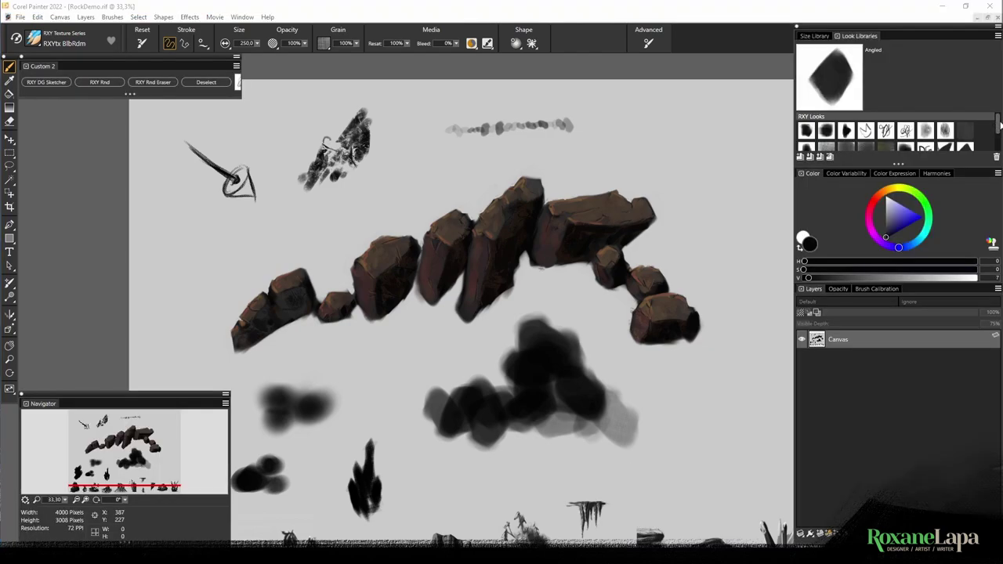
Choose the Angled look from RXY Looks and paint sampled-grey top planes onto the dark blobs.
left_click_drag(998, 126, 999, 146)
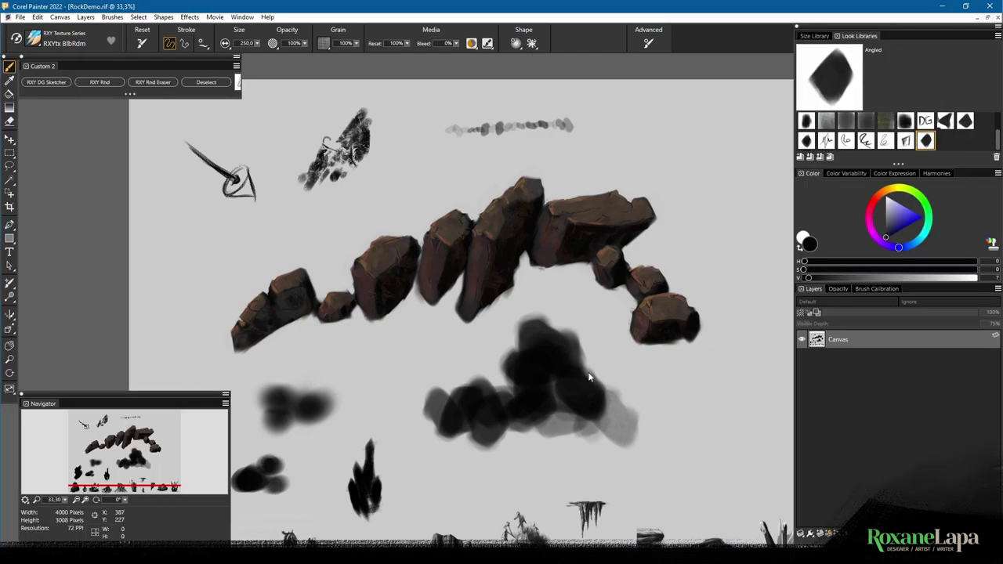
key("r")
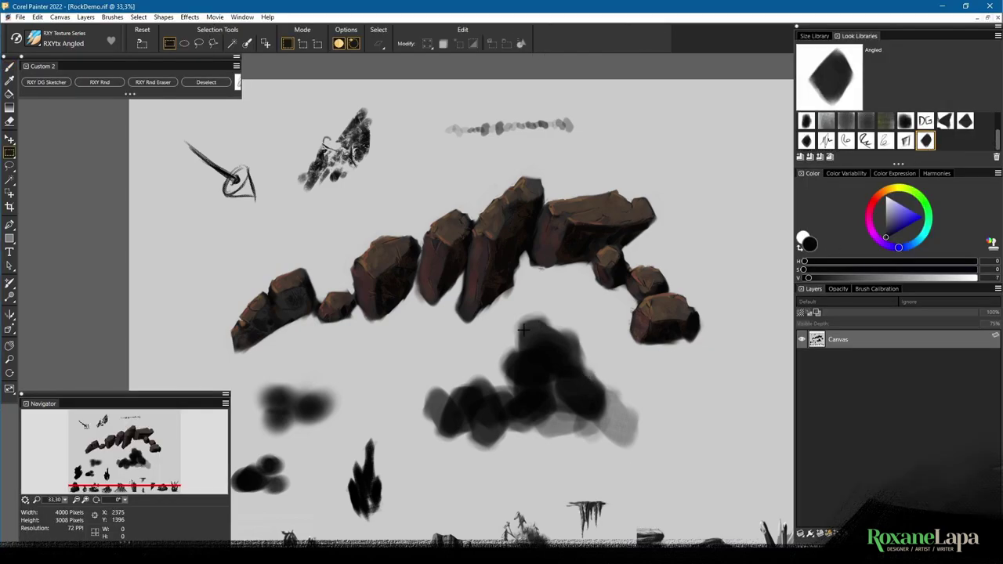
key("b")
left_click(530, 332, "alt")
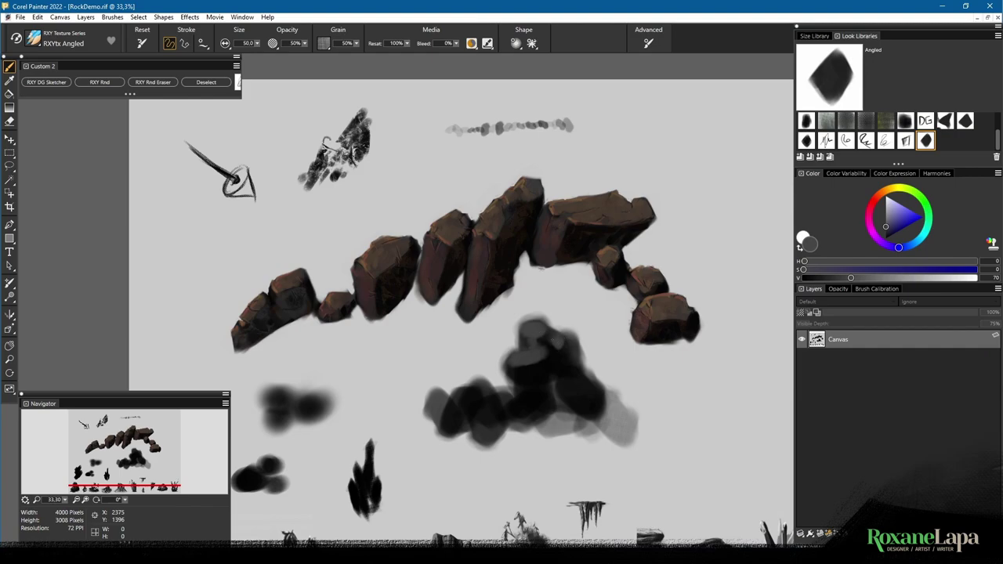
mouse_move(565, 384)
left_mouse_down()
mouse_move(587, 383)
mouse_move(566, 392)
mouse_move(577, 392)
left_mouse_up()
mouse_move(499, 402)
left_mouse_down()
mouse_move(458, 401)
mouse_move(514, 404)
left_mouse_up()
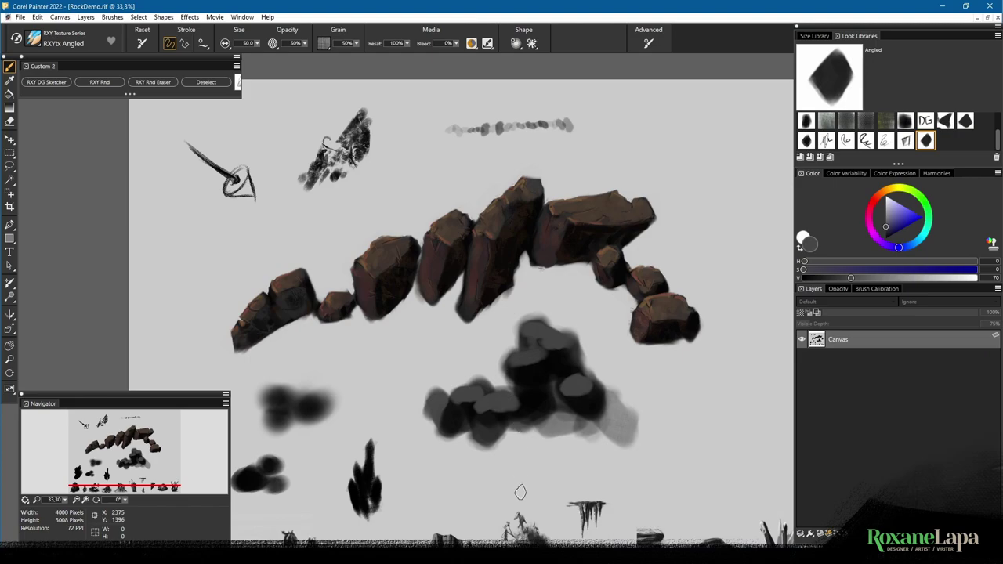
Sample the light background grey and carve back the outer edges of the blob mass.
left_click(511, 509, "alt")
mouse_move(428, 413)
left_mouse_down()
mouse_move(432, 392)
mouse_move(437, 409)
left_mouse_up()
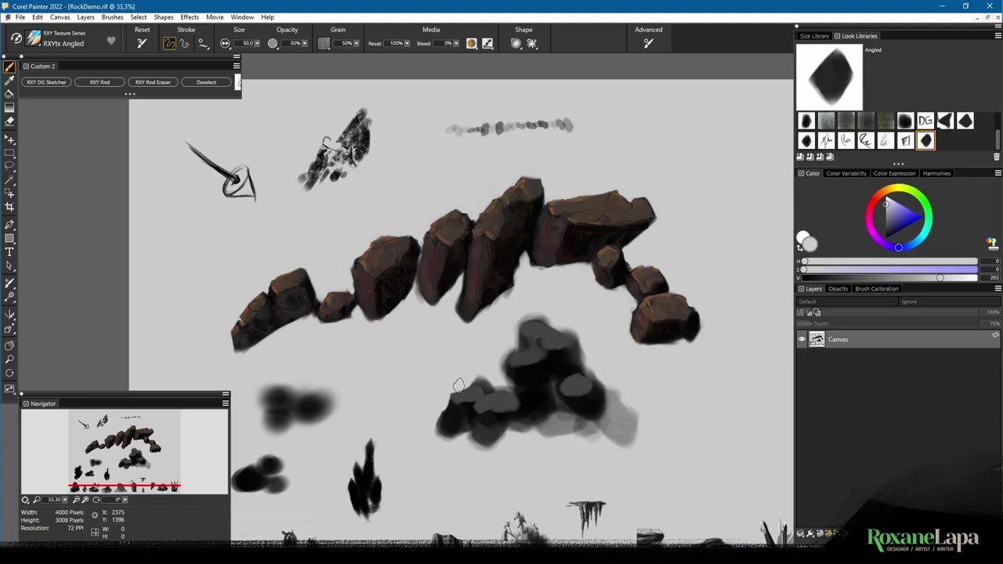
mouse_move(466, 383)
left_mouse_down()
mouse_move(498, 379)
mouse_move(563, 319)
mouse_move(586, 364)
mouse_move(626, 403)
left_mouse_up()
Shape the top and front planes of the right and tall central rocks with sampled greys.
left_click(575, 397, "alt")
key("[")
mouse_move(553, 401)
left_mouse_down()
mouse_move(567, 439)
mouse_move(572, 419)
mouse_move(581, 428)
left_mouse_up()
left_click(581, 429, "alt")
key("ctrl+plus")
left_click_drag(551, 352, 570, 383)
left_click(487, 273, "alt")
left_click(452, 285, "alt")
left_click_drag(455, 294, 473, 359)
Define the front planes and edges of the two small left rocks with sampled greys.
left_click_drag(396, 352, 402, 395)
left_click_drag(370, 333, 347, 390)
left_click_drag(358, 368, 350, 390)
left_click(413, 368, "alt")
mouse_move(414, 370)
left_mouse_down()
mouse_move(416, 397)
mouse_move(461, 384)
left_mouse_up()
left_click(431, 378, "alt")
left_click(439, 380, "alt")
Sample the background grey and trim the right and upper outlines of the rock pile.
left_click(605, 321, "alt")
left_click_drag(599, 321, 605, 342)
left_click_drag(561, 279, 561, 295)
mouse_move(524, 230)
left_mouse_down()
mouse_move(534, 235)
mouse_move(472, 233)
left_mouse_up()
Pick a dark blue and tint the sides and tops of the two small left rocks.
left_click(888, 230)
key("]")
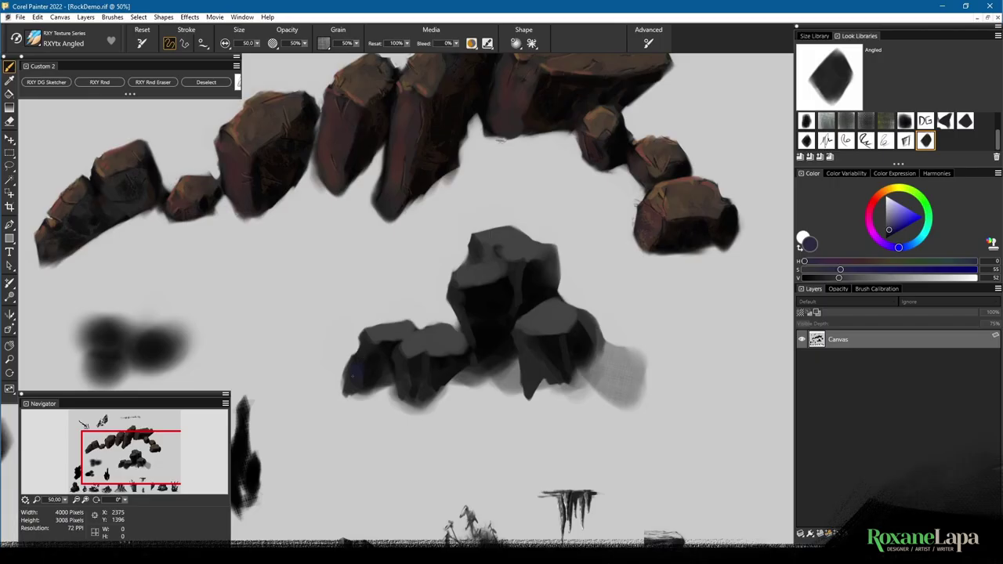
left_click_drag(366, 350, 357, 370)
left_click_drag(375, 337, 392, 333)
left_click_drag(436, 375, 427, 351)
mouse_move(427, 349)
left_mouse_down()
mouse_move(444, 335)
mouse_move(425, 336)
left_mouse_up()
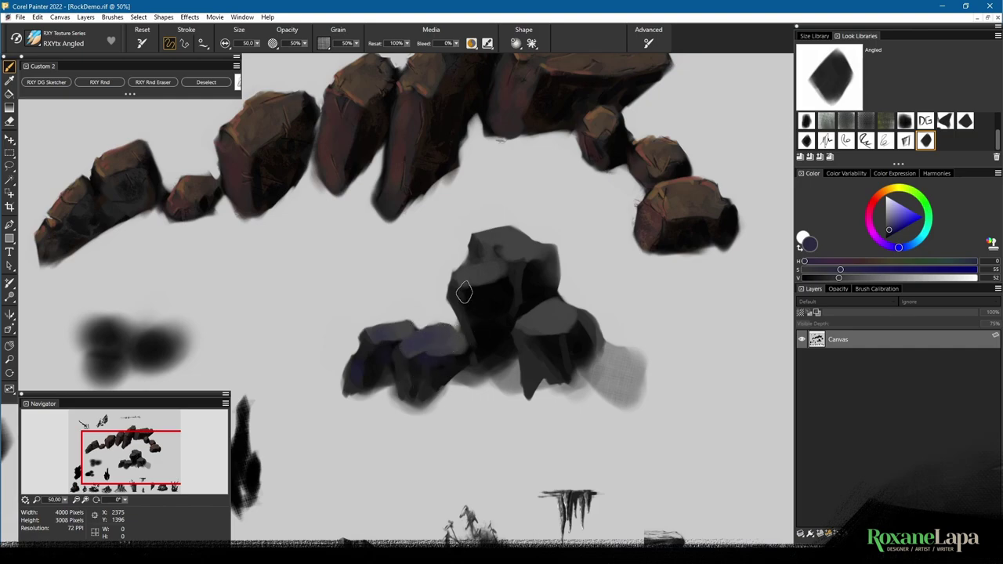
Tint the tall central rocks and the right rock with the same dark blue.
mouse_move(464, 293)
left_mouse_down()
mouse_move(480, 347)
mouse_move(486, 301)
mouse_move(475, 291)
left_mouse_up()
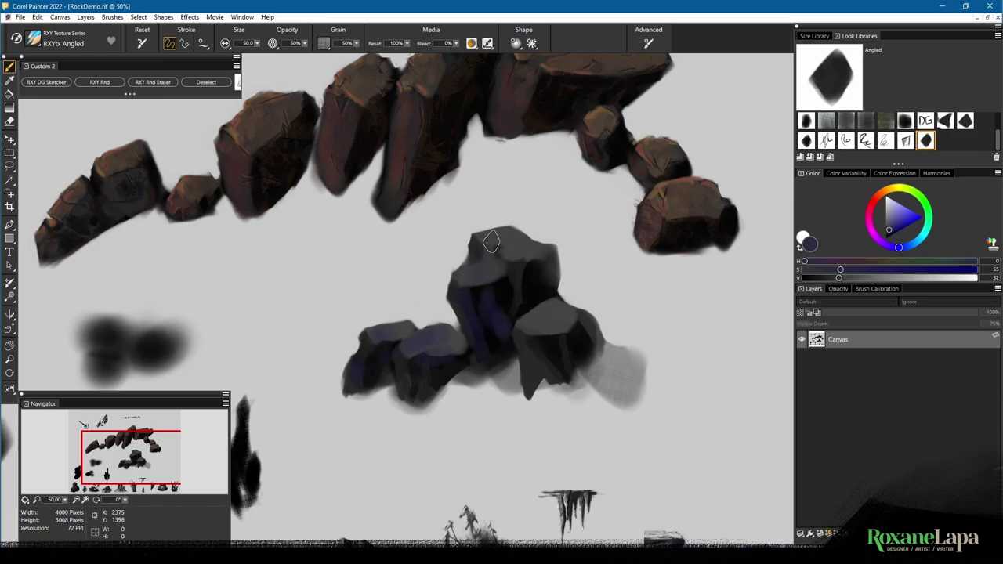
mouse_move(503, 246)
left_mouse_down()
mouse_move(529, 251)
mouse_move(510, 300)
mouse_move(545, 265)
left_mouse_up()
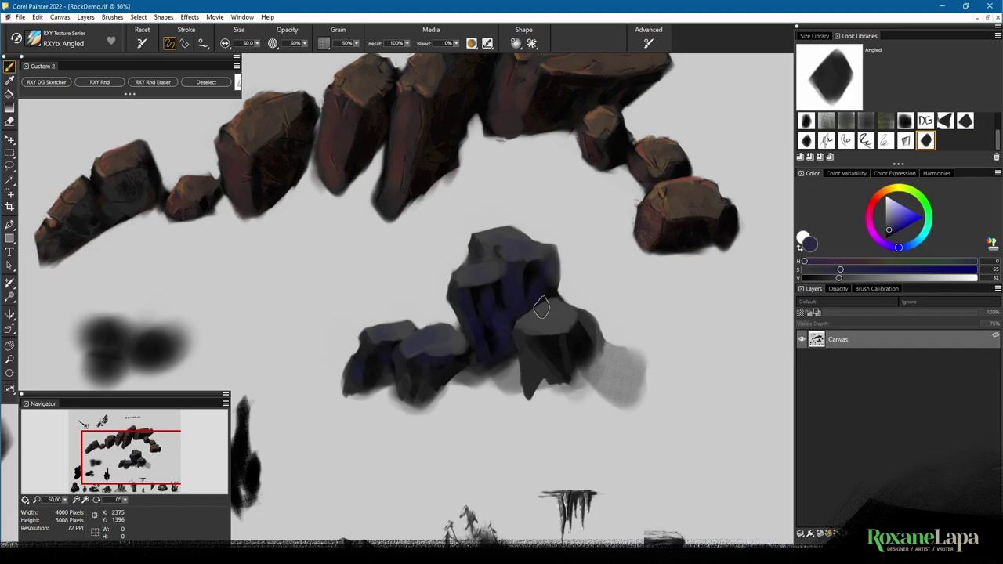
mouse_move(550, 320)
left_mouse_down()
mouse_move(587, 326)
mouse_move(567, 362)
mouse_move(528, 339)
mouse_move(528, 354)
left_mouse_up()
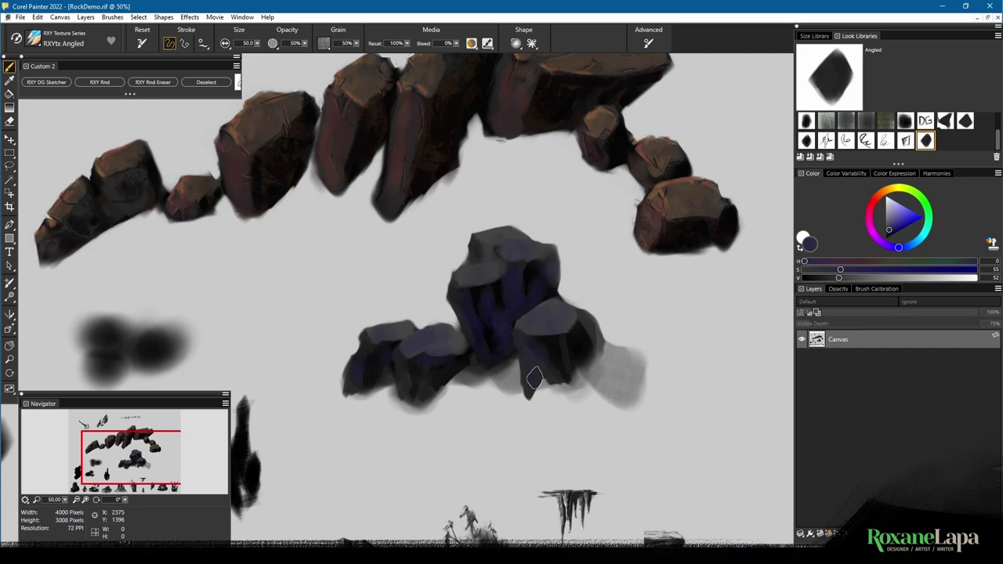
left_click_drag(584, 335, 593, 332)
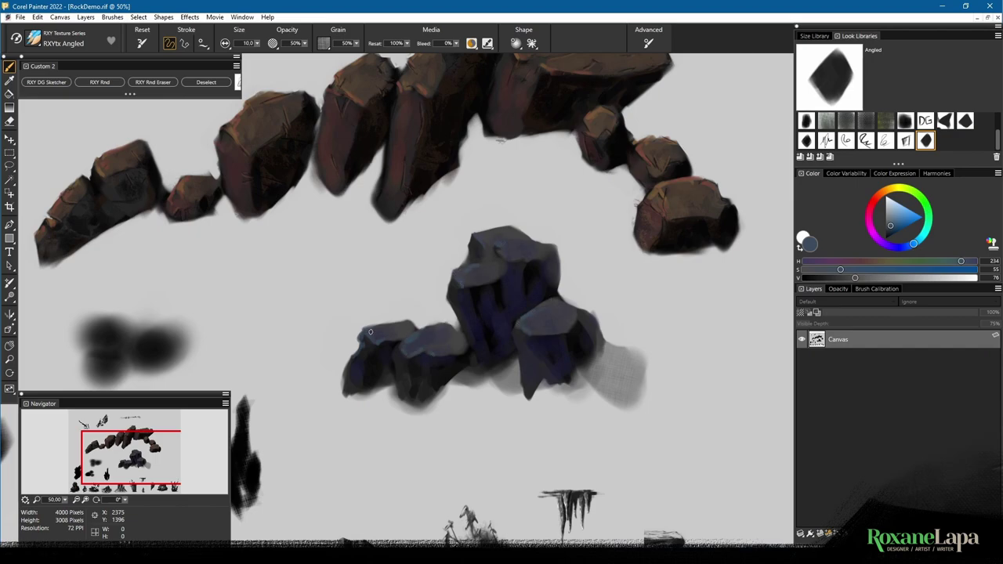
Paint thin lighter-blue highlights along the rocks' edges, reducing the brush size to 5.
left_click_drag(473, 243, 500, 229)
left_click(513, 241, "alt")
key("bracketleft")
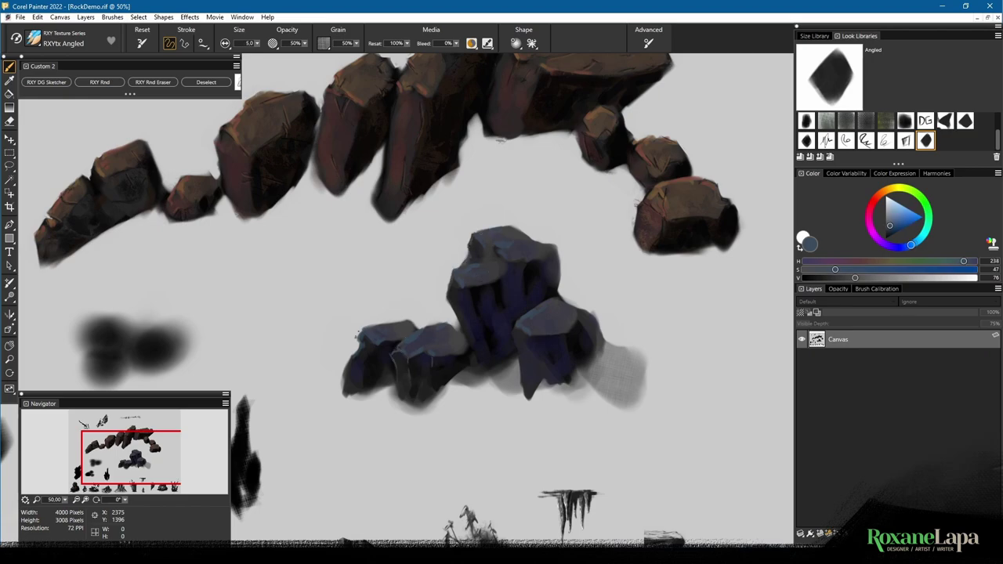
left_click(358, 335, "alt")
left_click_drag(517, 329, 522, 382)
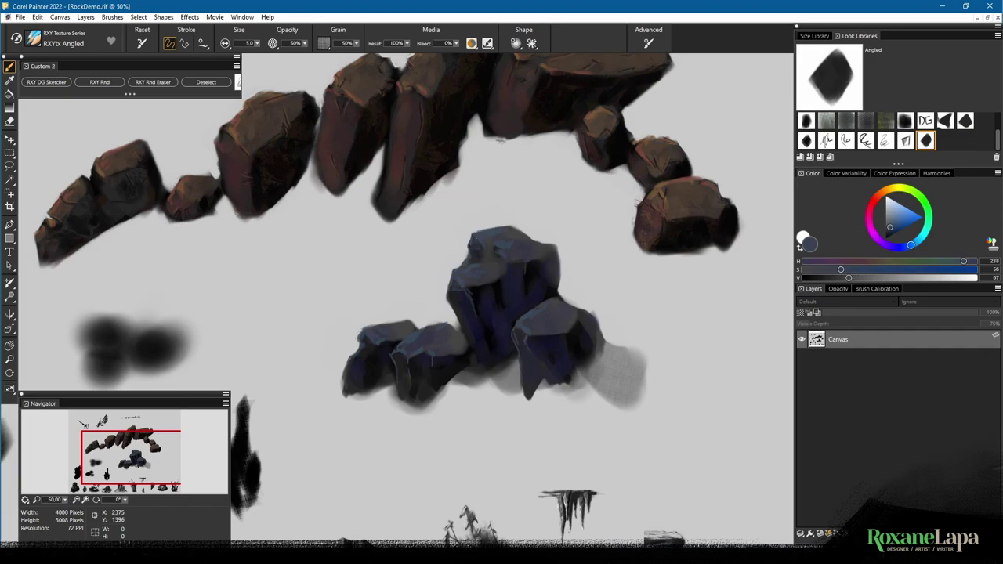
left_click_drag(351, 364, 358, 367)
Add fine detail strokes on the tall rocks and ragged dark lines on the right rock's outer edge using sampled tones.
left_click(506, 274, "alt")
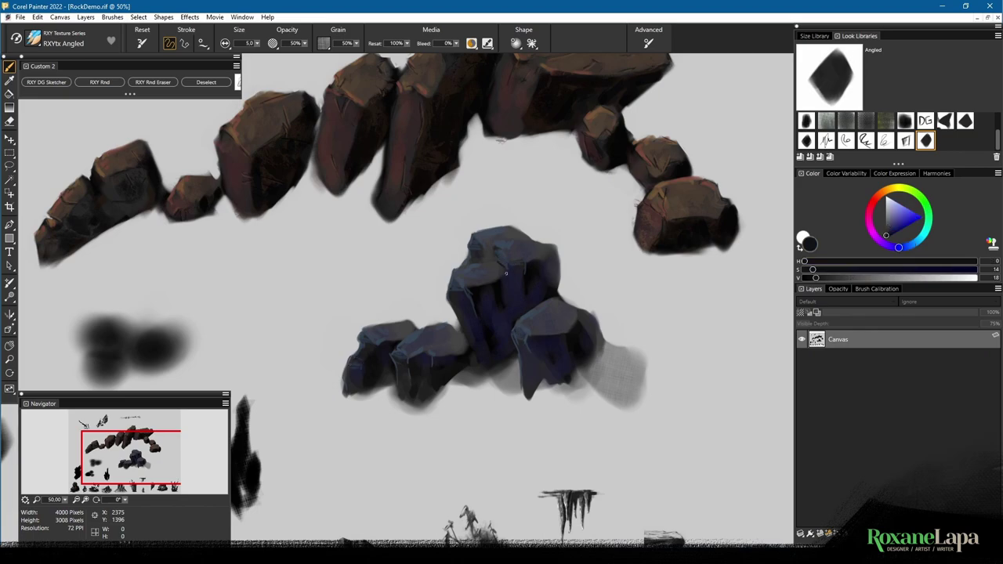
left_click(478, 249, "alt")
left_click_drag(561, 254, 552, 276)
mouse_move(578, 313)
left_mouse_down()
mouse_move(602, 325)
mouse_move(601, 344)
mouse_move(591, 318)
left_mouse_up()
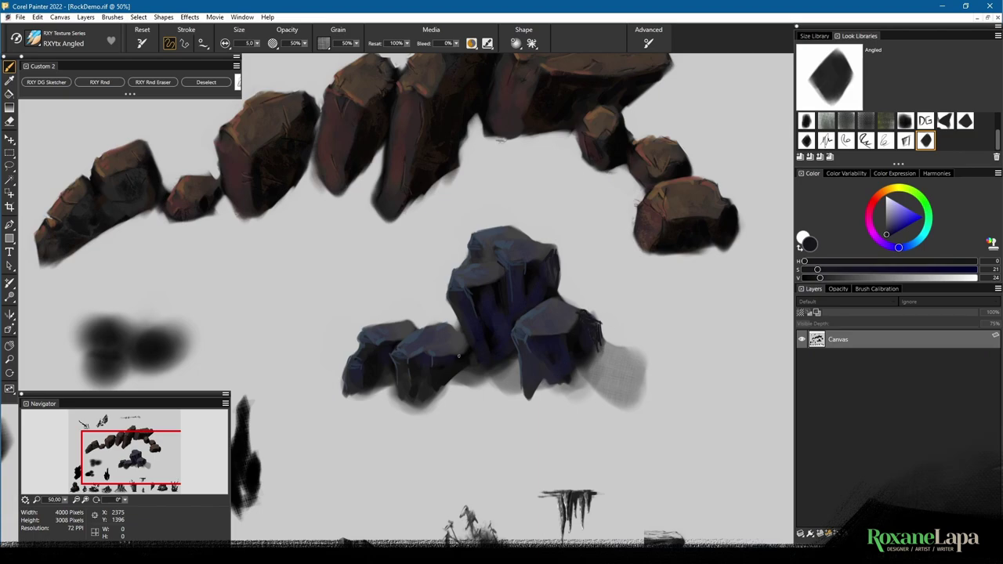
Enlarge the brush and paint over the right rock's shadowed side with a sampled tone.
key("]")
key("]")
key("]")
key("]")
key("]")
key("]")
key("]")
key("]")
key("]")
left_click(591, 336, "alt")
left_click_drag(589, 324, 585, 331)
key("ctrl+minus")
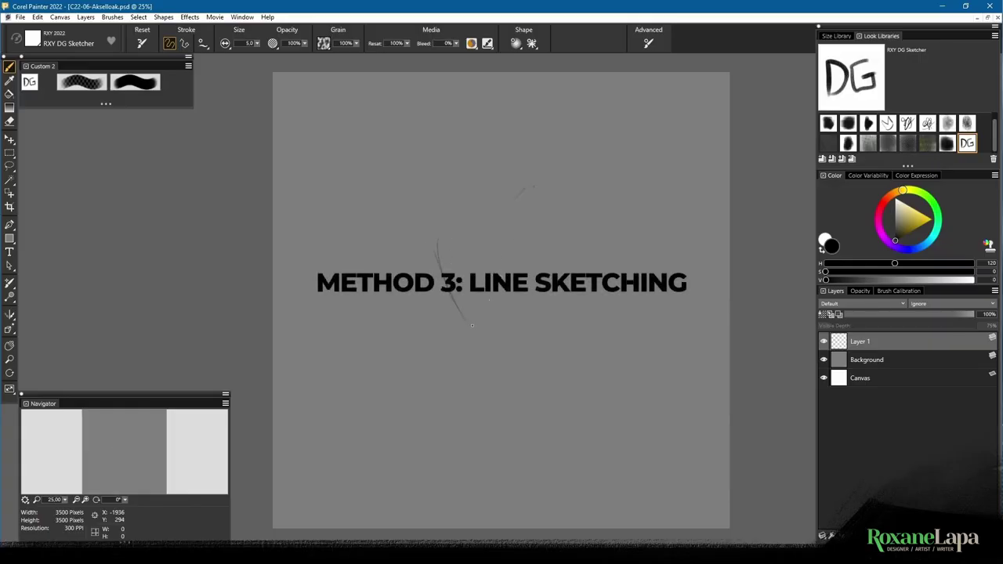
Sketch the blocky torso and left upper arm of a figure on Layer 1 with the RXY DG Sketcher brush.
left_click_drag(435, 249, 471, 326)
left_click_drag(470, 325, 498, 317)
mouse_move(436, 239)
left_mouse_down()
mouse_move(523, 188)
mouse_move(530, 271)
left_mouse_up()
mouse_move(386, 336)
left_mouse_down()
mouse_move(427, 334)
mouse_move(457, 232)
left_mouse_up()
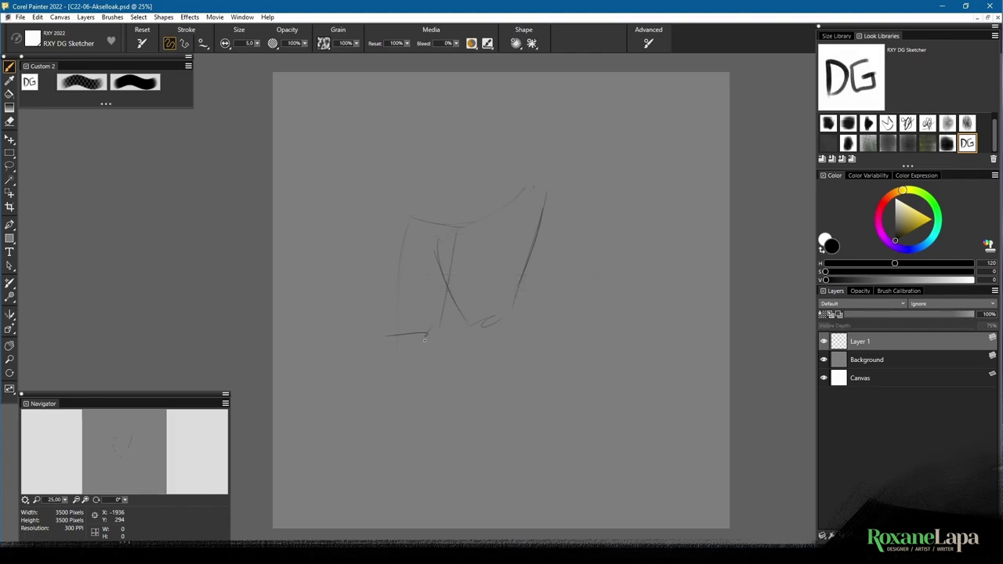
Sketch the figure's left forearm, its boxy head and the bent right leg in loose angular lines.
left_click_drag(392, 378, 424, 427)
mouse_move(448, 392)
left_mouse_down()
mouse_move(459, 433)
mouse_move(449, 436)
left_mouse_up()
mouse_move(436, 217)
left_mouse_down()
mouse_move(443, 250)
mouse_move(486, 240)
left_mouse_up()
left_click_drag(502, 196, 494, 242)
mouse_move(517, 308)
left_mouse_down()
mouse_move(554, 335)
mouse_move(553, 393)
left_mouse_up()
mouse_move(507, 343)
left_mouse_down()
mouse_move(534, 362)
mouse_move(524, 395)
left_mouse_up()
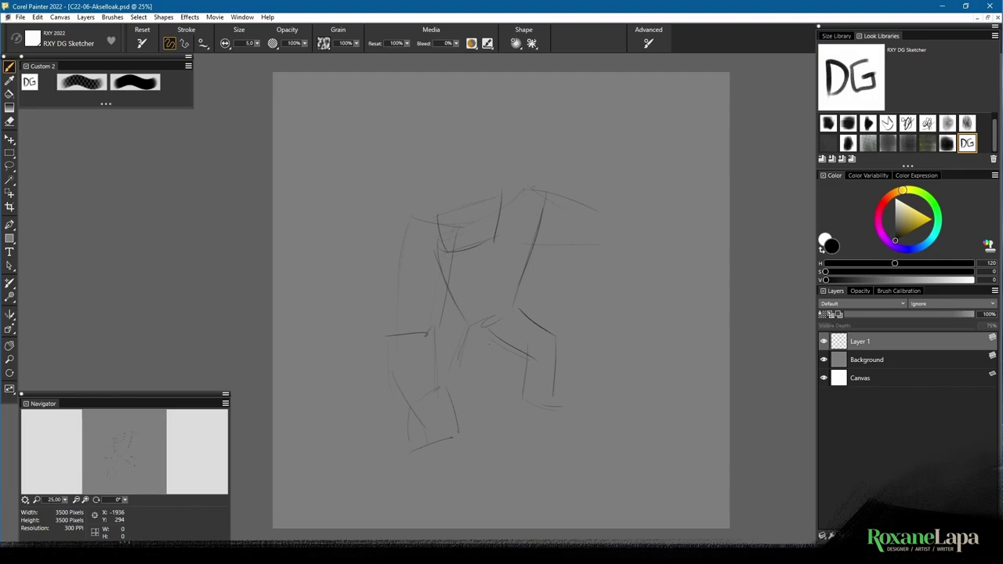
Sketch the figure's left leg and its angular right arm extending out from the shoulder.
left_click_drag(488, 346, 461, 384)
mouse_move(519, 200)
left_mouse_down()
mouse_move(609, 146)
mouse_move(607, 264)
left_mouse_up()
mouse_move(588, 171)
left_mouse_down()
mouse_move(601, 263)
mouse_move(589, 271)
mouse_move(621, 262)
left_mouse_up()
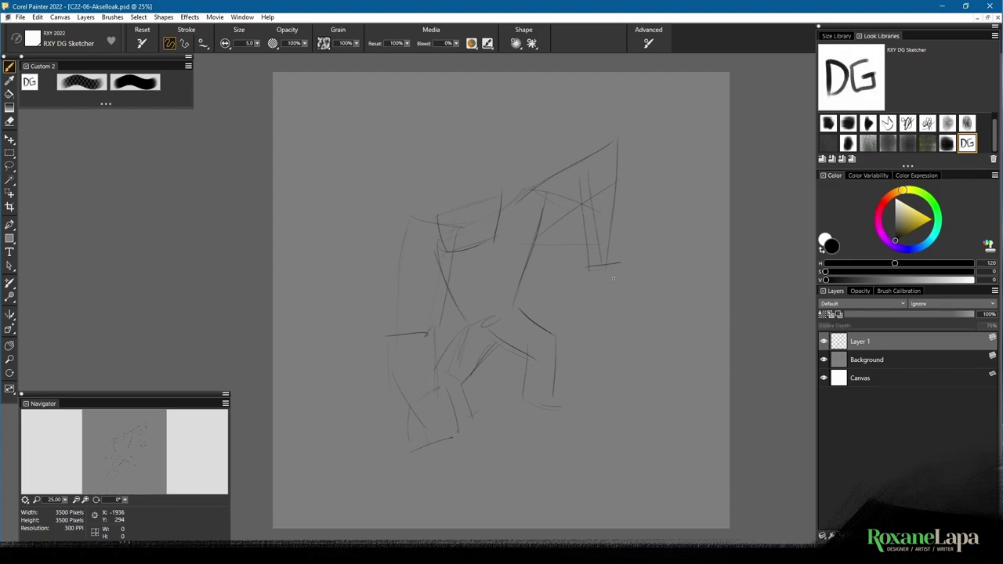
Outline angular rock plates over the figure's left shoulder and upper arm in darker lines.
left_click_drag(411, 225, 611, 144)
left_click_drag(357, 251, 354, 265)
key("ctrl+z")
left_click_drag(409, 225, 388, 277)
left_click_drag(410, 226, 435, 256)
left_click_drag(409, 223, 425, 221)
mouse_move(420, 290)
left_mouse_down()
mouse_move(445, 281)
mouse_move(416, 285)
left_mouse_up()
mouse_move(384, 286)
left_mouse_down()
mouse_move(399, 340)
mouse_move(426, 329)
left_mouse_up()
left_click_drag(443, 284, 424, 332)
left_click_drag(436, 252, 424, 278)
Outline the figure's left forearm and hand as separate angular rock blocks.
left_click_drag(392, 338, 413, 407)
left_click_drag(409, 341, 421, 390)
left_click_drag(437, 333, 435, 392)
left_click_drag(432, 384, 411, 442)
left_click_drag(409, 439, 435, 443)
mouse_move(428, 403)
left_mouse_down()
mouse_move(439, 434)
mouse_move(462, 417)
left_mouse_up()
left_click_drag(436, 437, 448, 447)
Define the rock plates of the figure's chest and tapering waist with angular strokes.
mouse_move(442, 257)
left_mouse_down()
mouse_move(447, 295)
mouse_move(487, 275)
left_mouse_up()
left_click_drag(488, 273, 477, 252)
left_click_drag(543, 197, 524, 269)
left_click_drag(500, 221, 531, 199)
left_click_drag(490, 242, 501, 272)
left_click_drag(501, 271, 529, 269)
mouse_move(488, 240)
left_mouse_down()
mouse_move(487, 279)
mouse_move(527, 273)
left_mouse_up()
left_click_drag(459, 295, 468, 323)
left_click_drag(523, 276, 511, 311)
left_click_drag(454, 294, 469, 323)
Outline the raised right arm as rock segments, from the shoulder over the elbow to the hand.
left_click_drag(495, 191, 538, 160)
left_click_drag(558, 193, 541, 228)
left_click_drag(523, 205, 547, 223)
left_click_drag(551, 177, 562, 197)
left_click_drag(549, 157, 614, 141)
left_click_drag(614, 141, 591, 176)
mouse_move(557, 180)
left_mouse_down()
mouse_move(591, 174)
mouse_move(582, 195)
left_mouse_up()
mouse_move(615, 141)
left_mouse_down()
mouse_move(642, 157)
mouse_move(595, 224)
left_mouse_up()
left_click_drag(573, 228, 550, 252)
left_click_drag(574, 288, 603, 272)
Outline the leg segments, and adjust a lassoed part of the sketch with a free transform.
mouse_move(511, 311)
left_mouse_down()
mouse_move(556, 319)
mouse_move(551, 396)
left_mouse_up()
mouse_move(496, 322)
left_mouse_down()
mouse_move(509, 355)
mouse_move(441, 378)
mouse_move(468, 451)
mouse_move(486, 452)
mouse_move(468, 426)
left_mouse_up()
key("l")
key("ctrl+alt+t")
key("ctrl+d")
key("b")
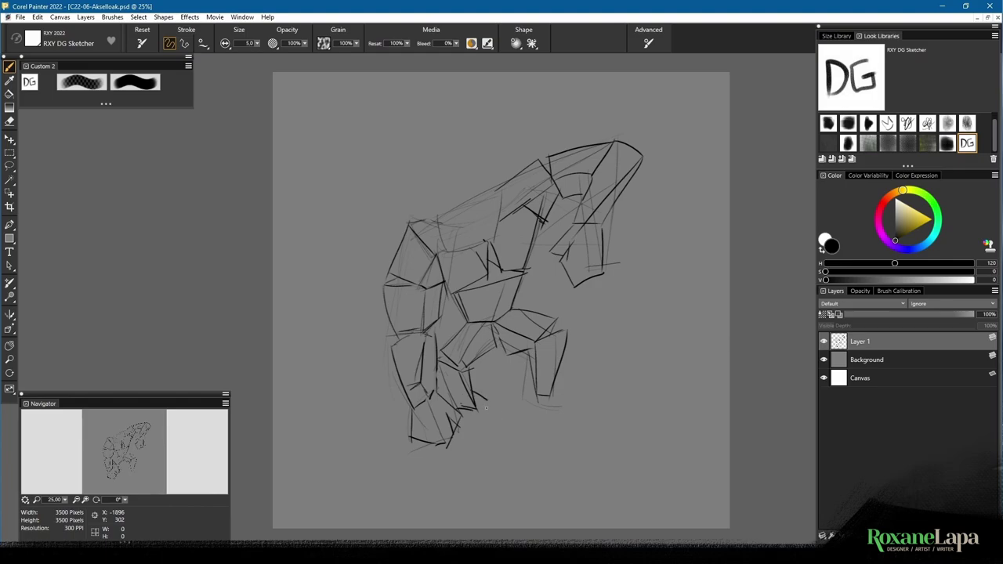
Sketch angular feet below both of the figure's legs.
left_click_drag(548, 396, 530, 424)
mouse_move(460, 403)
left_mouse_down()
mouse_move(486, 428)
mouse_move(504, 388)
left_mouse_up()
left_click_drag(500, 391, 487, 427)
left_click_drag(552, 394, 570, 441)
left_click_drag(530, 425, 567, 449)
Redraw the lower edge of the boxy head and adjust the sketch with a free transform.
mouse_move(440, 220)
left_mouse_down()
mouse_move(499, 188)
mouse_move(490, 241)
left_mouse_up()
left_click_drag(452, 253, 494, 240)
key("ctrl+alt+t")
left_click_drag(655, 203, 661, 215)
key("b")
Add facet lines to the figure's legs, hips and the side of the head.
left_click_drag(553, 367, 562, 454)
left_click_drag(491, 325, 493, 362)
left_click_drag(446, 220, 462, 248)
left_click_drag(492, 337, 519, 358)
left_click_drag(476, 323, 455, 370)
Lasso the figure's right foot, resize it with a free transform and deselect it.
key("l")
left_click_drag(533, 406, 562, 380)
key("ctrl+alt+t")
left_click_drag(583, 478, 599, 458)
key("ctrl+d")
key("b")
Add a new layer above the rough sketch and trace the left upper arm and shoulder rocks on it.
key("ctrl+shift+n")
left_click_drag(427, 282, 425, 320)
left_click_drag(424, 319, 395, 326)
mouse_move(382, 274)
left_mouse_down()
mouse_move(395, 326)
mouse_move(427, 283)
left_mouse_up()
left_click_drag(390, 260, 420, 276)
mouse_move(440, 252)
left_mouse_down()
mouse_move(425, 282)
mouse_move(444, 275)
left_mouse_up()
mouse_move(415, 211)
left_mouse_down()
mouse_move(438, 249)
mouse_move(396, 260)
left_mouse_up()
mouse_move(392, 261)
left_mouse_down()
mouse_move(415, 213)
mouse_move(443, 214)
left_mouse_up()
mouse_move(449, 245)
left_mouse_down()
mouse_move(440, 251)
mouse_move(449, 291)
left_mouse_up()
Trace the chest plates below and beside the head on Layer 2.
left_click_drag(449, 292, 488, 274)
mouse_move(491, 243)
left_mouse_down()
mouse_move(490, 273)
mouse_move(530, 271)
mouse_move(543, 225)
left_mouse_up()
left_click_drag(533, 209, 544, 221)
mouse_move(532, 207)
left_mouse_down()
mouse_move(560, 190)
mouse_move(531, 207)
left_mouse_up()
Trace the right shoulder block, the raised arm segments and the hanging hand on Layer 2.
left_click_drag(508, 187, 547, 161)
left_click_drag(507, 188, 506, 220)
mouse_move(547, 161)
left_mouse_down()
mouse_move(559, 186)
mouse_move(598, 183)
left_mouse_up()
left_click_drag(598, 183, 623, 161)
left_click_drag(560, 162, 658, 163)
left_click_drag(659, 164, 575, 229)
mouse_move(654, 170)
left_mouse_down()
mouse_move(608, 237)
mouse_move(603, 276)
left_mouse_up()
left_click_drag(566, 263, 607, 279)
left_click_drag(596, 227, 567, 258)
mouse_move(580, 228)
left_mouse_down()
mouse_move(555, 256)
mouse_move(608, 279)
left_mouse_up()
Trace the left forearm and hand as faceted rocks on Layer 2.
left_click_drag(429, 327, 428, 386)
left_click_drag(423, 331, 413, 375)
left_click_drag(401, 374, 422, 387)
left_click_drag(389, 323, 407, 387)
mouse_move(403, 392)
left_mouse_down()
mouse_move(420, 399)
mouse_move(424, 431)
left_mouse_up()
mouse_move(452, 390)
left_mouse_down()
mouse_move(429, 417)
mouse_move(440, 423)
left_mouse_up()
Trace the belly plate and the right thigh and shin on Layer 2.
mouse_move(457, 293)
left_mouse_down()
mouse_move(490, 321)
mouse_move(511, 283)
left_mouse_up()
mouse_move(475, 286)
left_mouse_down()
mouse_move(520, 273)
mouse_move(495, 320)
mouse_move(529, 343)
left_mouse_up()
left_click_drag(531, 341, 561, 324)
left_click_drag(511, 312, 574, 334)
left_click_drag(572, 336, 540, 391)
left_click_drag(547, 345, 530, 400)
Trace the left thigh, shin and foot as angular rocks on Layer 2.
mouse_move(493, 323)
left_mouse_down()
mouse_move(534, 353)
mouse_move(459, 361)
left_mouse_up()
left_click_drag(483, 322, 456, 360)
mouse_move(466, 320)
left_mouse_down()
mouse_move(437, 360)
mouse_move(434, 403)
left_mouse_up()
left_click_drag(456, 407, 470, 411)
left_click_drag(475, 368, 465, 406)
left_click_drag(469, 384, 493, 387)
left_click_drag(458, 409, 486, 420)
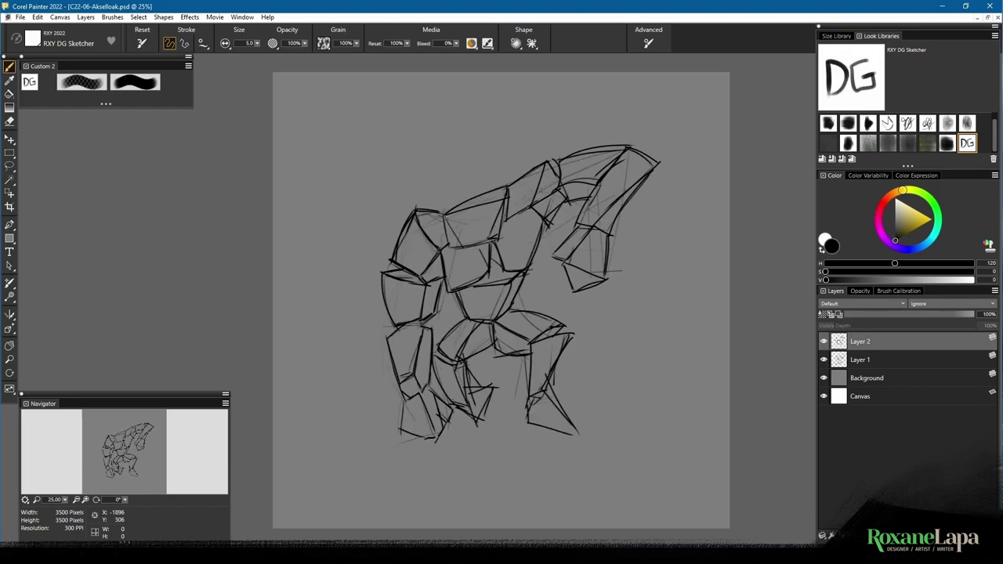
Trace the figure's head as a faceted block on Layer 2.
left_click_drag(445, 214, 507, 187)
left_click_drag(444, 217, 507, 198)
mouse_move(443, 217)
left_mouse_down()
mouse_move(457, 247)
mouse_move(490, 238)
left_mouse_up()
left_click_drag(510, 195, 488, 240)
Create Layer 3 beneath Layer 2, then make Layer 2 active with the Layer 1 sketch shown as a guide.
left_click(824, 360)
left_click(830, 535)
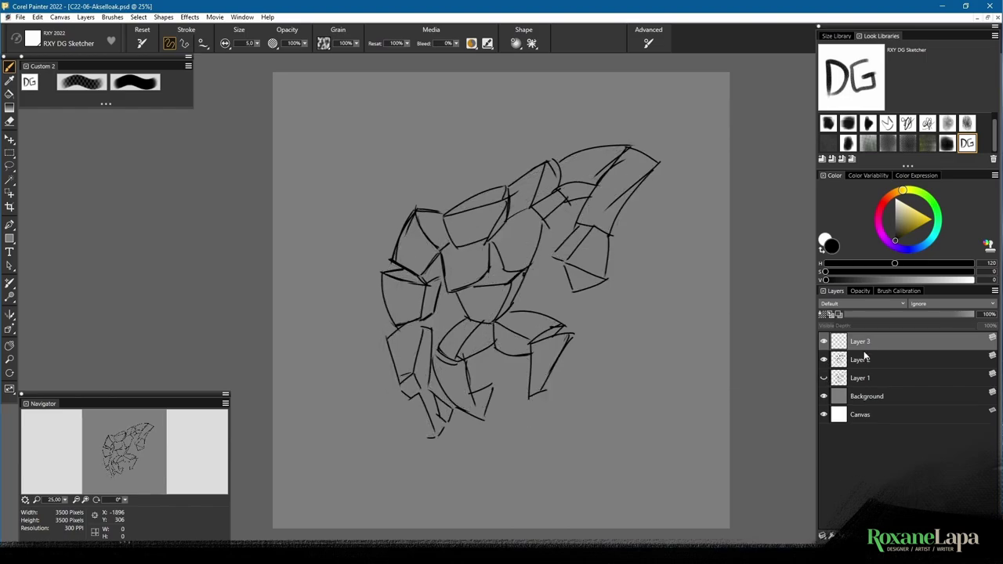
left_click_drag(867, 347, 866, 367)
left_click(31, 40)
left_click(823, 378)
left_click(860, 342)
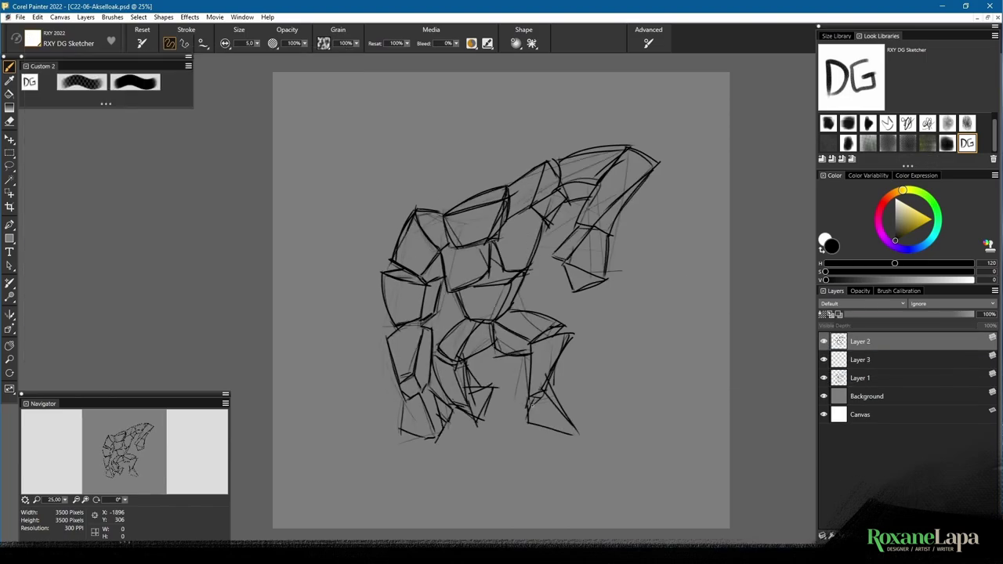
Complete the right foot and the left shin's facet lines on Layer 2, then hide Layer 1.
left_click_drag(529, 402, 570, 426)
left_click_drag(552, 380, 560, 404)
left_click_drag(542, 392, 573, 428)
left_click(824, 378)
left_click_drag(467, 362, 492, 389)
left_click(824, 378)
left_click(824, 377)
Make Layer 3 active and switch to the RXY Constructor brush.
left_click(844, 360)
left_click(31, 40)
left_click(171, 326)
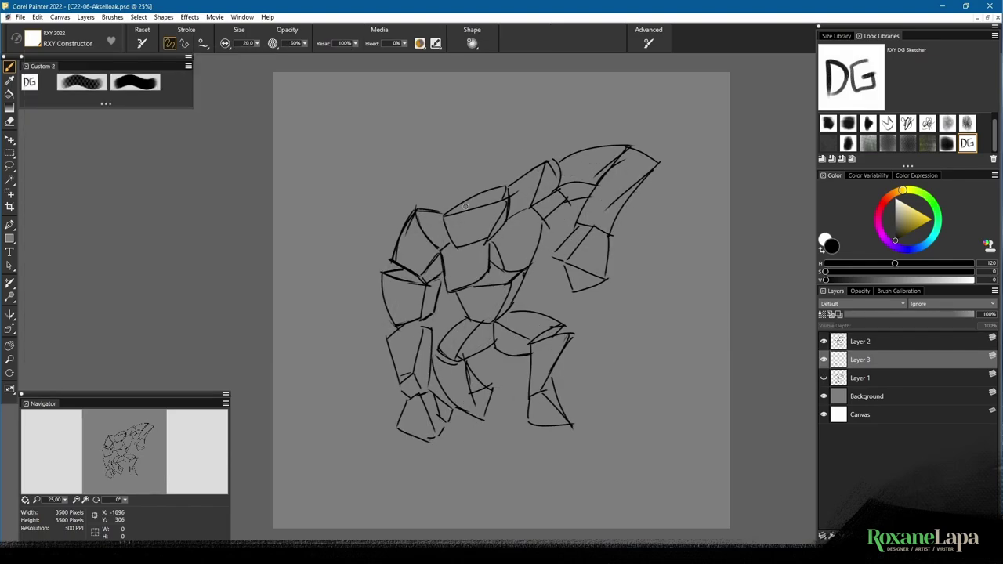
Paint dark shadows where rocks overlap at the left arm, chest, right elbow, below the head, thighs and left wrist.
left_click_drag(420, 276, 384, 273)
left_click_drag(494, 268, 474, 283)
left_click_drag(413, 321, 398, 328)
left_click_drag(517, 272, 480, 283)
left_click_drag(625, 152, 594, 187)
left_click_drag(600, 226, 582, 232)
left_click_drag(509, 222, 460, 248)
left_click_drag(559, 329, 522, 345)
left_click_drag(460, 357, 434, 364)
left_click_drag(427, 394, 412, 398)
Set the brush size to 75 and shade the left upper arm rock below the shoulder.
left_click(836, 36)
left_click(880, 101)
left_click_drag(396, 280, 415, 317)
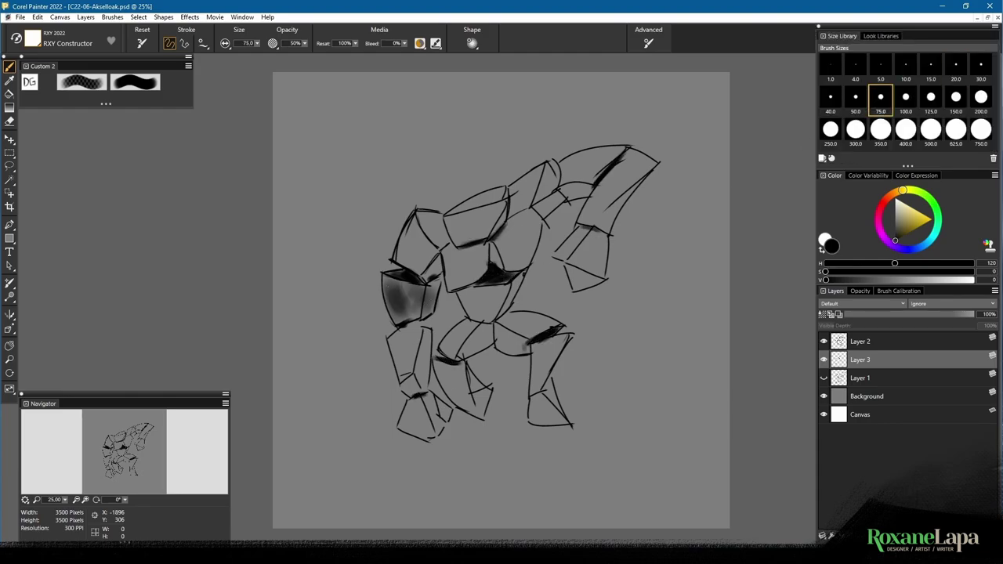
Set the brush size to 40 and shade the left upper arm's side, the raised arm's underside and the hips.
left_click(829, 100)
left_click_drag(431, 282, 422, 320)
left_click_drag(645, 171, 598, 232)
left_click_drag(593, 184, 536, 213)
left_click_drag(492, 322, 463, 354)
left_click_drag(495, 329, 522, 348)
Shade the right foot, left shin and foot, waist edge, left forearm and inner shoulder and chest facets.
left_click_drag(547, 387, 555, 412)
mouse_move(469, 365)
left_mouse_down()
mouse_move(486, 406)
mouse_move(465, 401)
left_mouse_up()
left_click_drag(484, 397, 477, 416)
left_click_drag(522, 273, 505, 314)
left_click_drag(426, 340, 420, 378)
left_click_drag(417, 377, 408, 397)
left_click_drag(442, 255, 428, 277)
left_click_drag(491, 248, 498, 265)
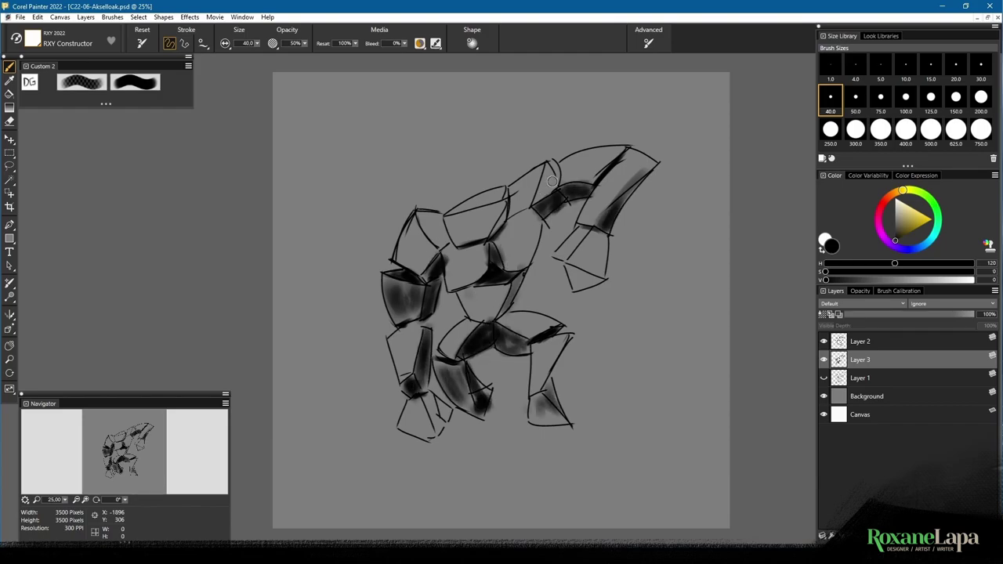
Set Layer 3's opacity to 78% and shade the raised arm's shoulder, the left arm rocks and both hands.
left_click_drag(552, 168, 537, 200)
left_click(945, 314)
mouse_move(413, 237)
left_mouse_down()
mouse_move(424, 269)
mouse_move(414, 275)
left_mouse_up()
left_click_drag(607, 232, 569, 287)
left_click_drag(420, 406, 412, 431)
left_click_drag(415, 333, 395, 377)
left_click_drag(456, 398, 430, 428)
Shade the right shin, thighs, abdomen, central chest rock and left shoulder facets.
left_click_drag(563, 331, 536, 389)
left_click_drag(551, 316, 445, 352)
left_click_drag(487, 296, 467, 320)
left_click_drag(478, 260, 456, 282)
left_click_drag(426, 219, 441, 243)
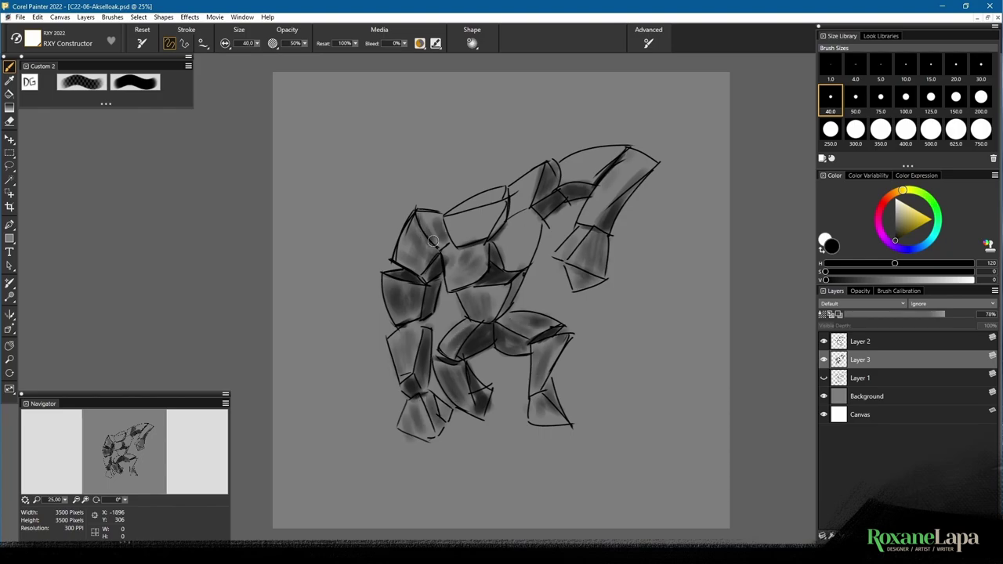
Shade the torso's right side, the shoulder, the upper chest block and the top of the raised arm.
left_click_drag(519, 224, 506, 264)
left_click_drag(534, 171, 514, 210)
left_click_drag(533, 219, 526, 257)
left_click_drag(495, 211, 459, 233)
left_click_drag(494, 194, 451, 239)
mouse_move(639, 152)
left_mouse_down()
mouse_move(584, 220)
mouse_move(564, 176)
left_mouse_up()
left_click_drag(616, 149, 573, 182)
Save the file and deepen the shading on the legs, torso, raised forearm and left arm with a smaller brush.
left_click(882, 36)
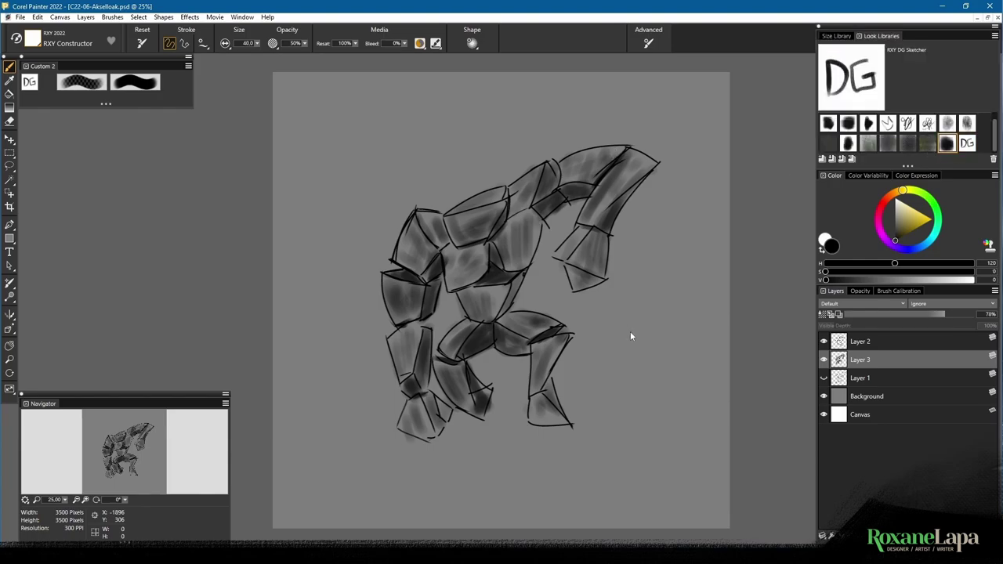
key("ctrl+s")
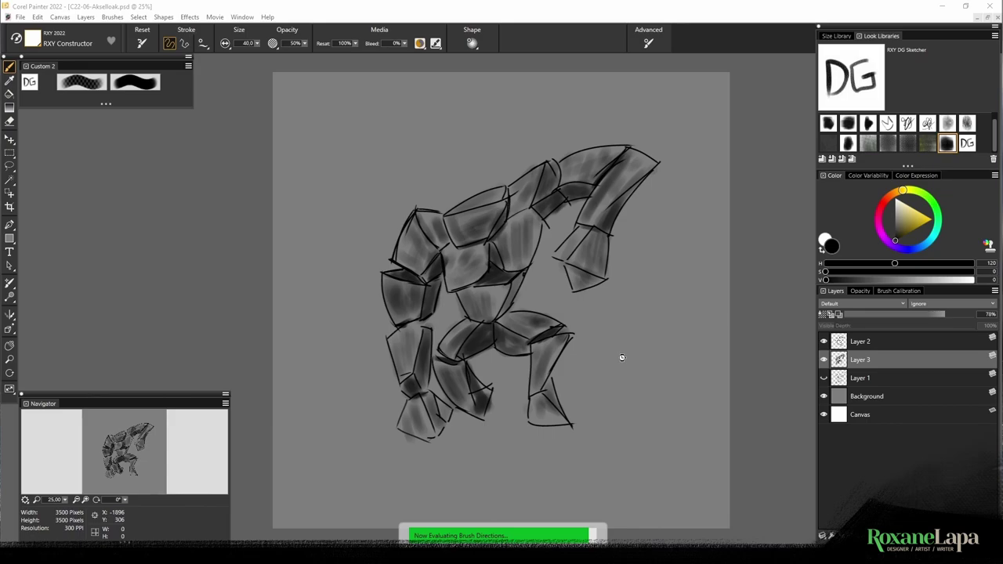
key("[")
mouse_move(479, 333)
left_mouse_down()
mouse_move(532, 349)
mouse_move(558, 419)
left_mouse_up()
mouse_move(486, 391)
left_mouse_down()
mouse_move(451, 372)
mouse_move(456, 345)
mouse_move(490, 304)
mouse_move(521, 325)
left_mouse_up()
mouse_move(447, 243)
left_mouse_down()
mouse_move(474, 290)
mouse_move(533, 220)
mouse_move(501, 271)
mouse_move(509, 188)
left_mouse_up()
mouse_move(487, 223)
left_mouse_down()
mouse_move(571, 167)
mouse_move(655, 162)
mouse_move(579, 244)
left_mouse_up()
mouse_move(614, 201)
left_mouse_down()
mouse_move(562, 266)
mouse_move(594, 286)
left_mouse_up()
mouse_move(443, 258)
left_mouse_down()
mouse_move(425, 221)
mouse_move(401, 353)
mouse_move(411, 431)
left_mouse_up()
Paint light highlights at brush size 20 on the upper chest block, both shoulders and the raised arm and hand.
left_click(894, 199)
left_click(955, 66)
left_click_drag(455, 210, 505, 191)
left_click_drag(512, 188, 547, 165)
left_click_drag(421, 215, 434, 237)
left_click_drag(565, 167, 622, 149)
left_click_drag(569, 169, 614, 155)
left_click_drag(629, 155, 580, 224)
left_click_drag(612, 175, 558, 257)
left_click_drag(584, 234, 567, 257)
Paint light highlights on the left arm rocks, left hand, thighs and both feet.
left_click_drag(384, 279, 403, 290)
left_click_drag(403, 330, 393, 351)
left_click_drag(412, 334, 399, 368)
mouse_move(464, 323)
left_mouse_down()
mouse_move(445, 344)
mouse_move(455, 348)
left_mouse_up()
mouse_move(522, 316)
left_mouse_down()
mouse_move(552, 326)
mouse_move(516, 330)
left_mouse_up()
left_click_drag(406, 351, 394, 370)
left_click_drag(407, 407, 420, 436)
left_click_drag(548, 388, 556, 406)
left_click_drag(472, 373, 492, 403)
Add a new layer in Multiply mode and choose a dark reddish brown with brush size 40.
key("ctrl+shift+n")
left_click(890, 195)
left_click(904, 226)
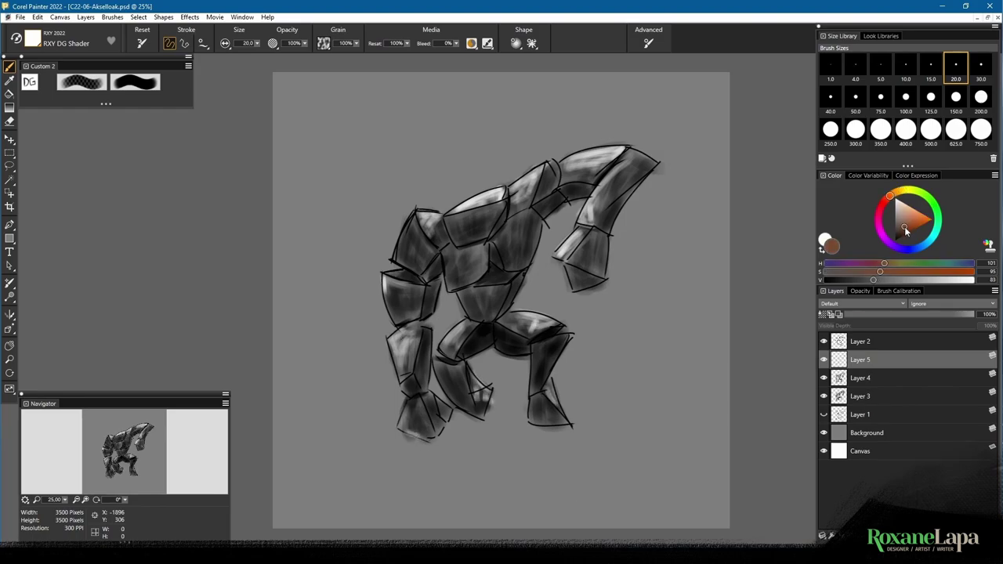
left_click(850, 303)
left_click(850, 403)
left_click(830, 100)
Paint the brown over all the figure's rocks, covering the torso, both arms and the legs.
mouse_move(419, 222)
left_mouse_down()
mouse_move(431, 275)
mouse_move(402, 266)
mouse_move(451, 227)
mouse_move(455, 249)
mouse_move(505, 196)
mouse_move(486, 234)
mouse_move(510, 189)
left_mouse_up()
mouse_move(459, 255)
left_mouse_down()
mouse_move(463, 284)
mouse_move(539, 216)
mouse_move(550, 165)
left_mouse_up()
mouse_move(544, 204)
left_mouse_down()
mouse_move(576, 166)
mouse_move(623, 151)
mouse_move(572, 188)
mouse_move(625, 161)
mouse_move(604, 210)
mouse_move(639, 171)
mouse_move(570, 259)
mouse_move(583, 284)
left_mouse_up()
mouse_move(597, 231)
left_mouse_down()
mouse_move(584, 286)
mouse_move(603, 237)
left_mouse_up()
mouse_move(388, 276)
left_mouse_down()
mouse_move(433, 307)
mouse_move(392, 327)
left_mouse_up()
mouse_move(407, 290)
left_mouse_down()
mouse_move(396, 323)
mouse_move(420, 368)
mouse_move(417, 417)
mouse_move(427, 431)
mouse_move(439, 401)
mouse_move(435, 433)
left_mouse_up()
mouse_move(455, 348)
left_mouse_down()
mouse_move(470, 292)
mouse_move(525, 267)
mouse_move(458, 344)
mouse_move(451, 376)
mouse_move(487, 402)
mouse_move(474, 409)
mouse_move(521, 337)
mouse_move(548, 322)
mouse_move(533, 392)
mouse_move(548, 423)
mouse_move(530, 355)
left_mouse_up()
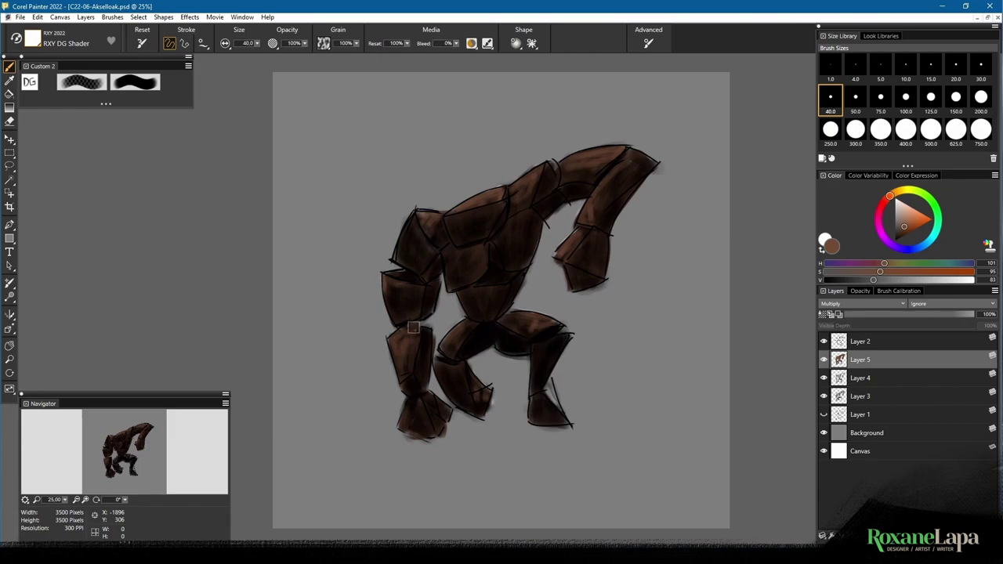
Choose the RXY Rnd Eraser at size 100 and erase the brown colour from both legs on Layer 5.
left_click(32, 38)
scroll(78, 235, "down", 5)
left_click(82, 319)
left_click(174, 181)
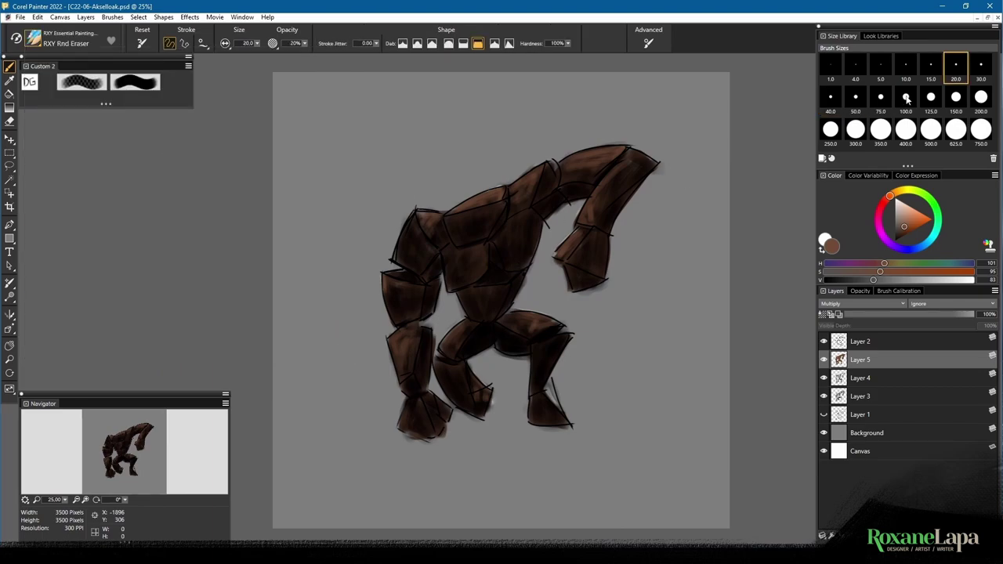
left_click_drag(527, 339, 560, 416)
mouse_move(469, 342)
left_mouse_down()
mouse_move(450, 362)
mouse_move(478, 400)
mouse_move(463, 339)
mouse_move(508, 320)
mouse_move(510, 354)
mouse_move(549, 420)
left_mouse_up()
Erase the legs' highlights and shading on Layer 4 and Layer 3.
left_click(859, 378)
mouse_move(499, 335)
left_mouse_down()
mouse_move(455, 369)
mouse_move(476, 406)
left_mouse_up()
left_click(846, 396)
left_click_drag(549, 329, 505, 352)
mouse_move(517, 401)
left_mouse_down()
mouse_move(463, 337)
mouse_move(447, 384)
mouse_move(478, 412)
left_mouse_up()
Erase the legs' outlines on Layer 2.
left_click(860, 413)
left_click(824, 415)
left_click(860, 341)
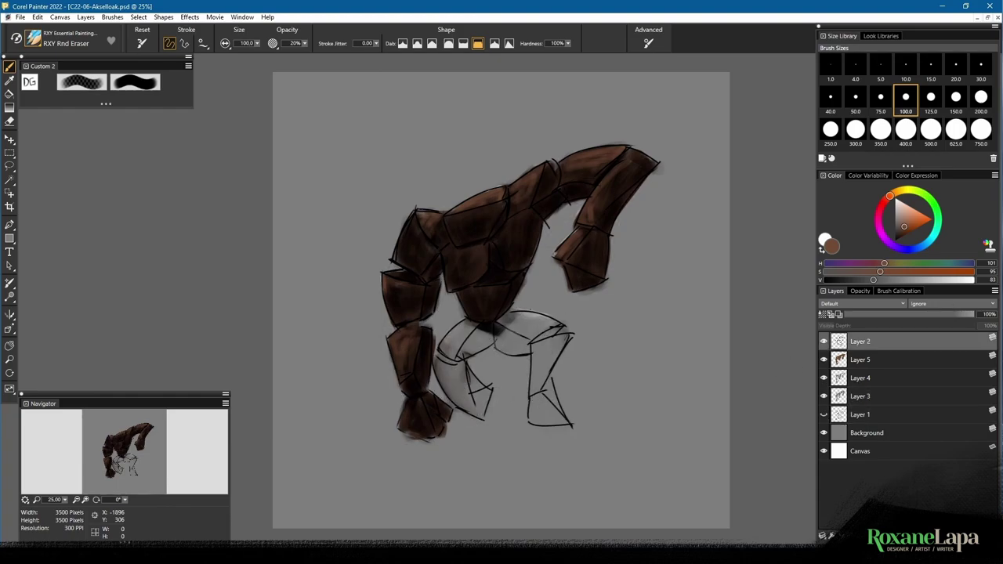
left_click_drag(502, 337, 570, 425)
mouse_move(480, 360)
left_mouse_down()
mouse_move(451, 345)
mouse_move(478, 423)
mouse_move(446, 361)
left_mouse_up()
Lasso the leftover leg area below the waist to clear its remaining smudges from the layers.
left_click(9, 138)
key("l")
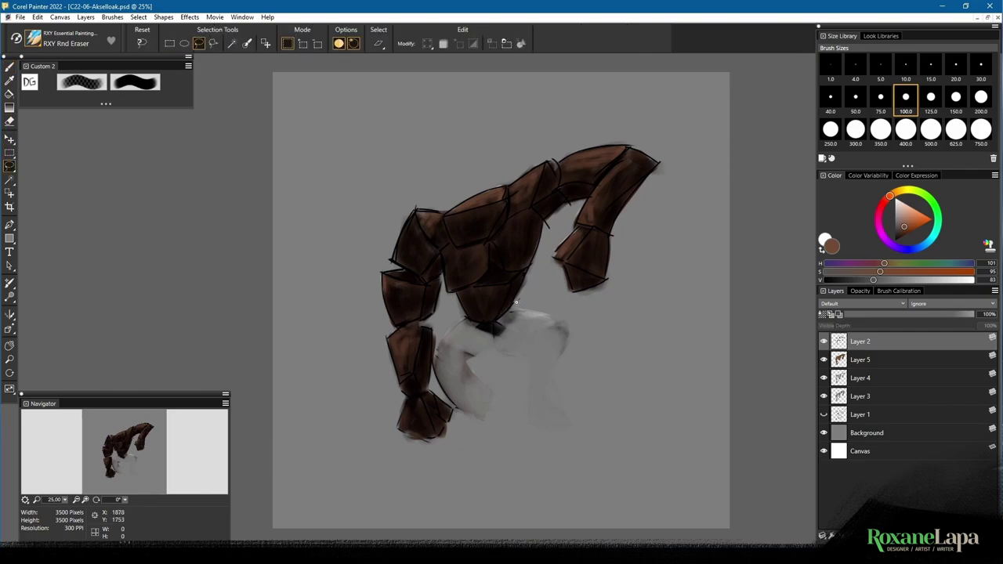
left_click_drag(481, 323, 436, 343)
mouse_move(442, 389)
left_mouse_down()
mouse_move(645, 381)
mouse_move(522, 299)
left_mouse_up()
left_click(841, 362)
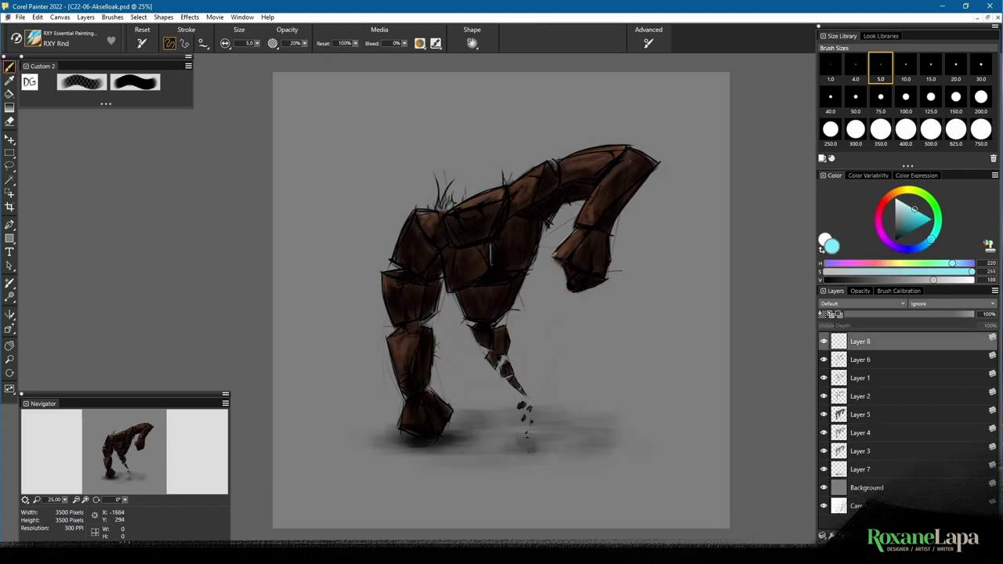
Paint cyan glowing cracks at brush size 5 between the chest, shoulder, elbow and left arm rocks on Layer 8.
left_click_drag(484, 243, 502, 283)
mouse_move(468, 241)
left_mouse_down()
mouse_move(488, 246)
mouse_move(536, 213)
left_mouse_up()
mouse_move(549, 198)
left_mouse_down()
mouse_move(561, 174)
mouse_move(562, 202)
left_mouse_up()
left_click_drag(626, 151, 606, 173)
left_click_drag(406, 272, 419, 281)
left_click_drag(404, 332, 419, 326)
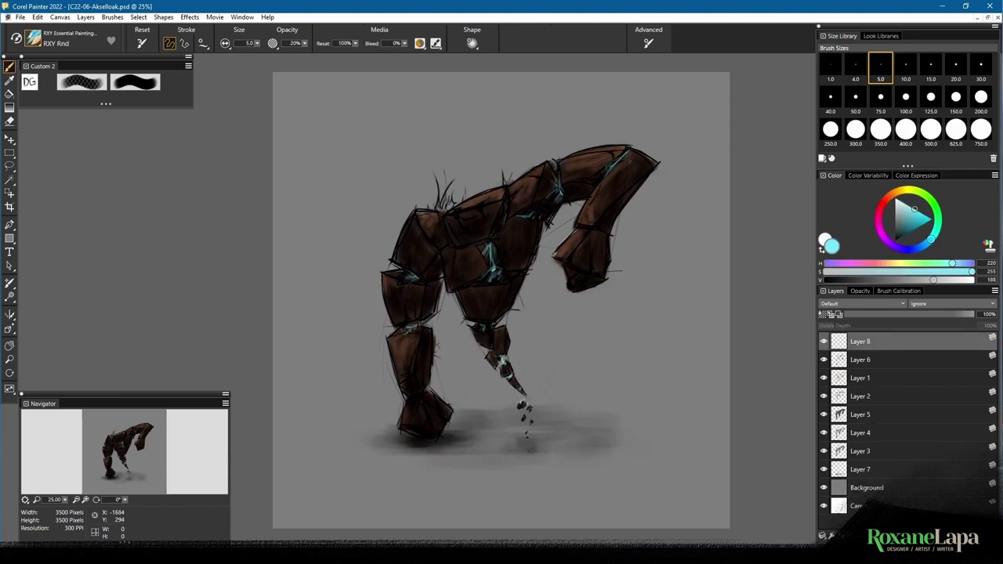
left_click_drag(440, 225, 452, 250)
mouse_move(505, 274)
left_mouse_down()
mouse_move(518, 272)
mouse_move(476, 286)
left_mouse_up()
Set the brush size to 10 and strengthen the cyan glow in the shoulder, wrist, left arm and torso joints.
left_click(842, 535)
left_click(905, 68)
left_click_drag(547, 170, 573, 198)
left_click_drag(579, 228, 599, 233)
left_click_drag(421, 397, 412, 409)
left_click_drag(399, 334, 419, 329)
left_click_drag(389, 283, 420, 287)
left_click_drag(399, 265, 507, 284)
mouse_move(467, 244)
left_mouse_down()
mouse_move(498, 236)
mouse_move(529, 207)
left_mouse_up()
left_click_drag(437, 224, 451, 249)
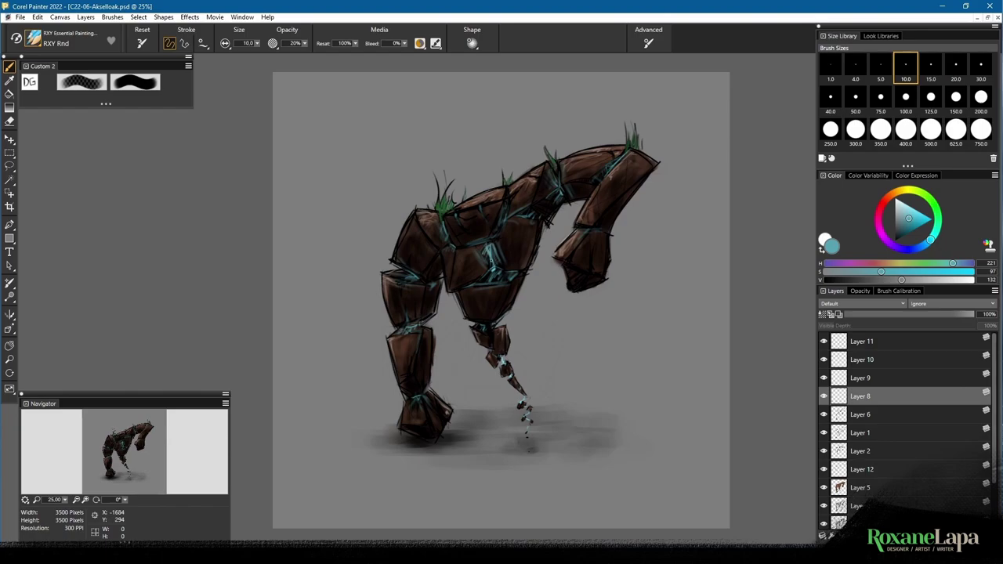
Set the brush size to 5 and refine the cyan crack beside the upper chest block.
key("[")
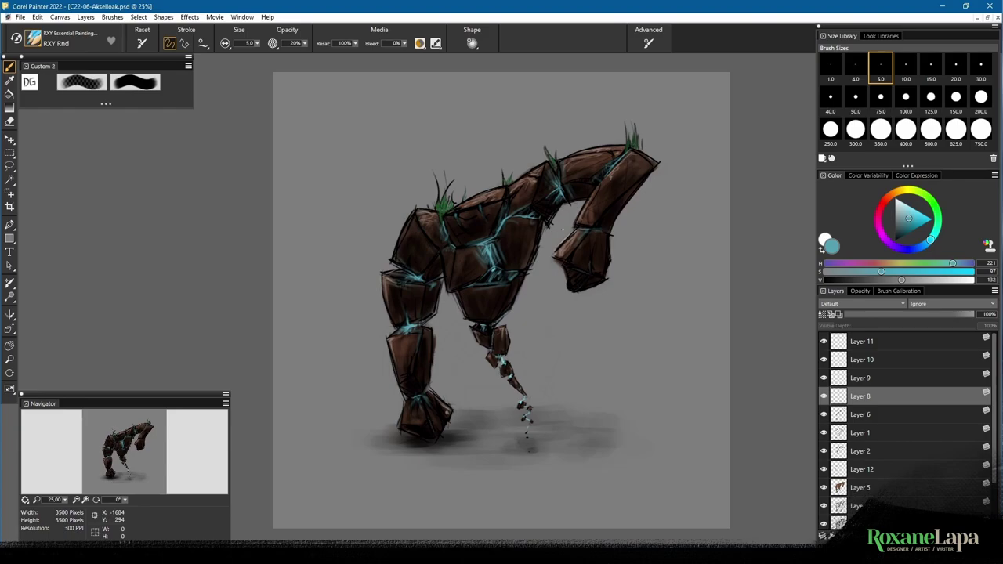
left_click_drag(515, 191, 504, 215)
left_click(823, 378)
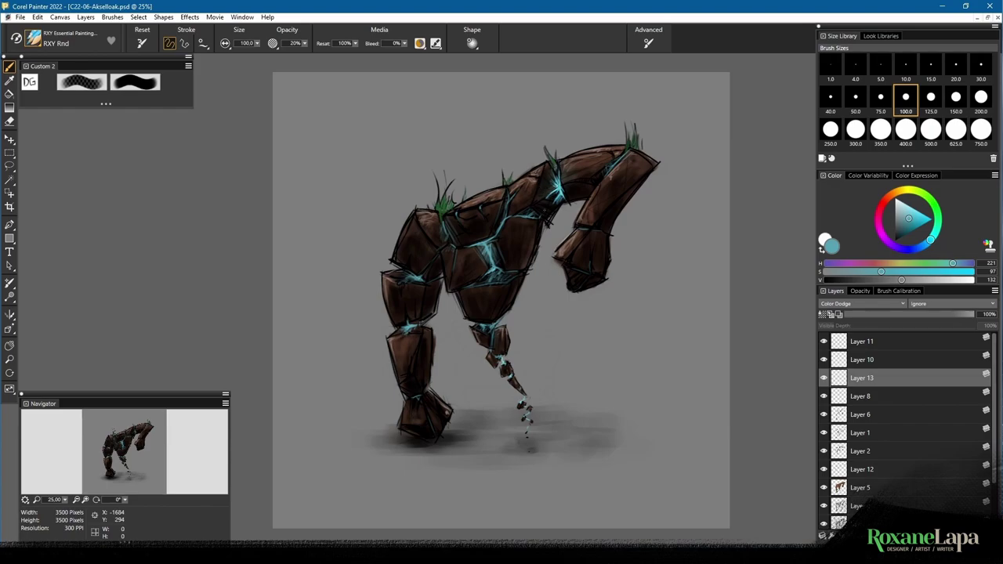
Paint a soft cyan glow on the Color Dodge layer over the shoulder, chest and arm joints with sizes 100 and 50.
mouse_move(560, 187)
left_mouse_down()
mouse_move(521, 223)
mouse_move(485, 290)
left_mouse_up()
left_click(856, 97)
mouse_move(430, 268)
left_mouse_down()
mouse_move(395, 284)
mouse_move(558, 168)
mouse_move(583, 221)
mouse_move(573, 291)
left_mouse_up()
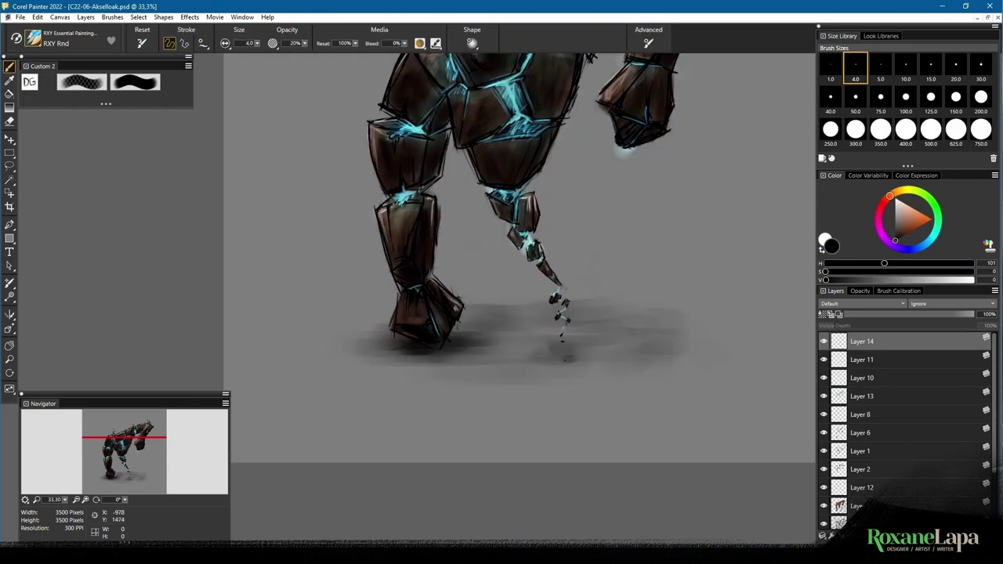
Detail the left forearm and hand with fine strokes on Layer 14, sampling light, dark and brown tones from the painting.
left_click(898, 217)
left_click_drag(387, 206, 391, 228)
left_click(429, 203, "alt")
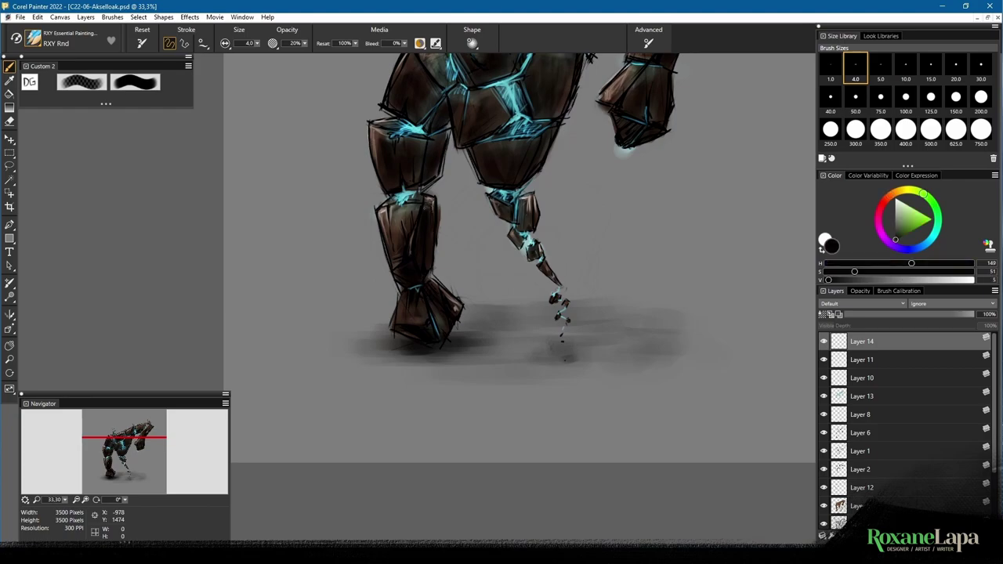
left_click(386, 210, "alt")
left_click(411, 253, "alt")
left_click(517, 353, "alt")
left_click(416, 336, "alt")
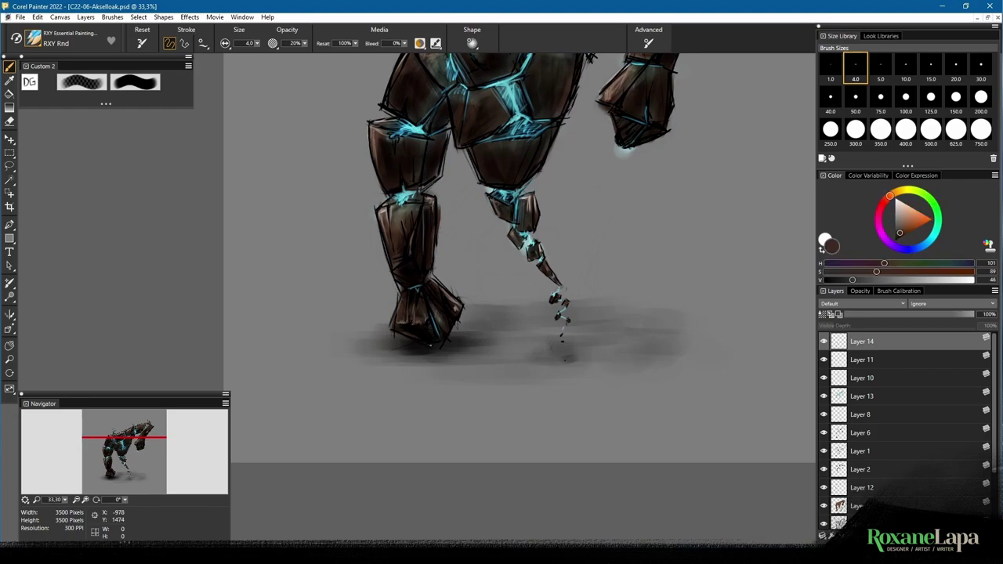
Refine the left elbow, forearm and hand with fine strokes in sampled cyan and pale brown.
left_click(448, 143, "alt")
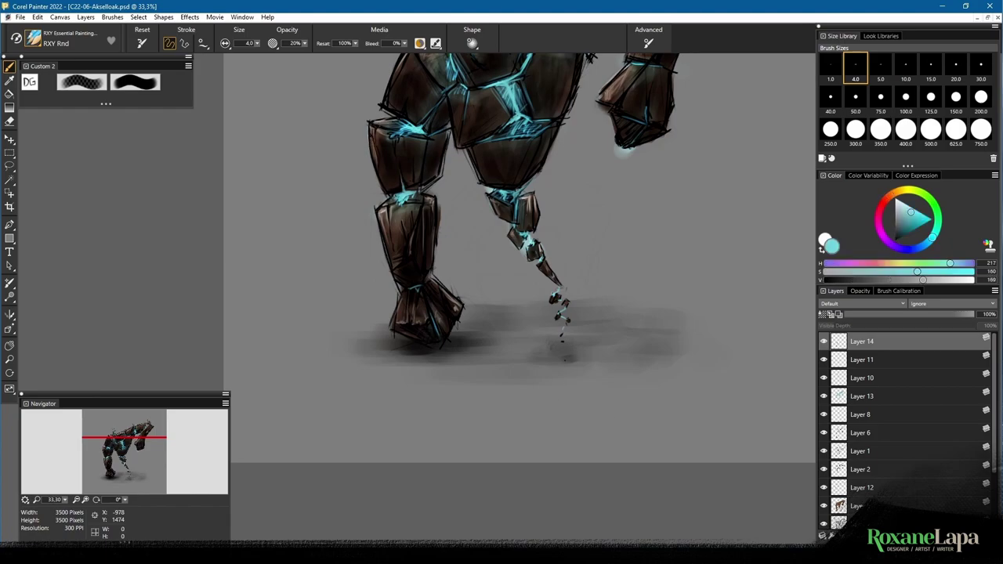
mouse_move(387, 199)
left_mouse_down()
mouse_move(413, 199)
mouse_move(406, 193)
mouse_move(367, 259)
left_mouse_up()
left_click(398, 202, "alt")
left_click(329, 192, "alt")
left_click(384, 240, "alt")
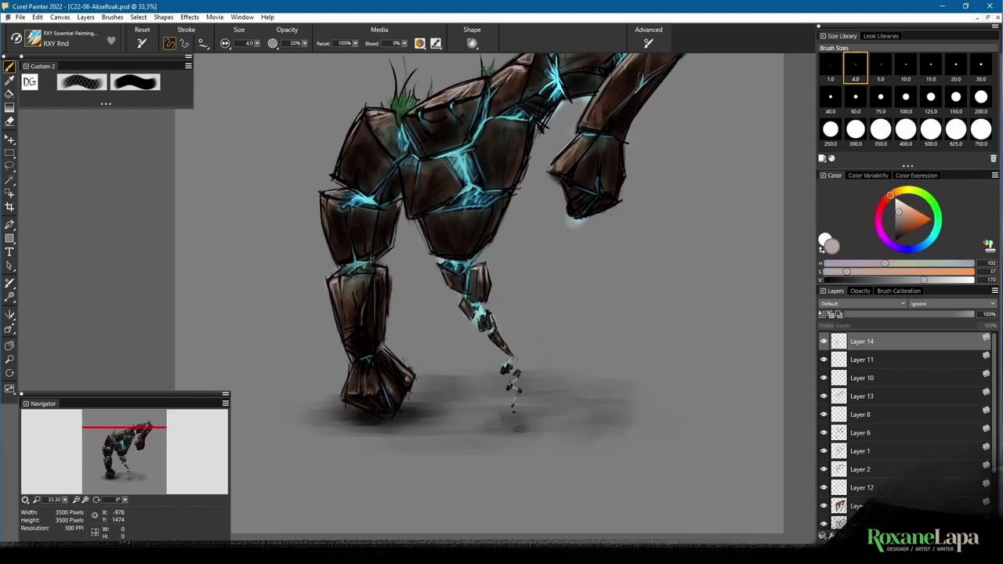
Refine the cracks where the left shoulder meets the chest with fine strokes in sampled dark and cyan tones.
left_click(362, 115, "alt")
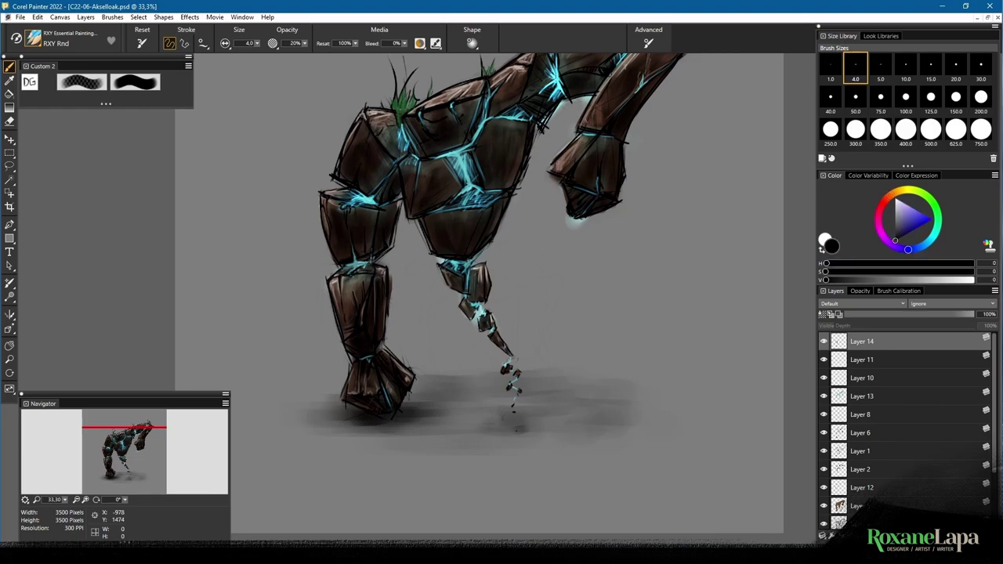
left_click(403, 139, "alt")
mouse_move(411, 129)
left_mouse_down()
mouse_move(397, 152)
mouse_move(403, 143)
mouse_move(414, 152)
mouse_move(374, 172)
left_mouse_up()
left_click(400, 125, "alt")
left_click(396, 125, "alt")
left_click(402, 145, "alt")
left_click(402, 118, "alt")
left_click(401, 126, "alt")
left_click(408, 148, "alt")
left_click(411, 154, "alt")
left_click(408, 151, "alt")
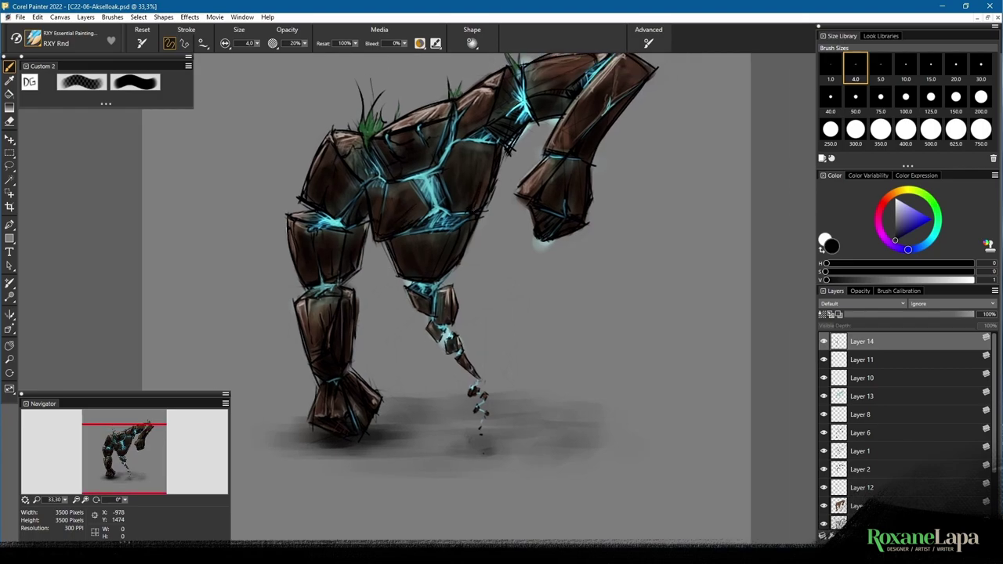
Add fine crack lines along the waist joint and the torso's right side using sampled colours.
left_click(458, 215, "alt")
left_click_drag(461, 214, 475, 204)
left_click(475, 206, "alt")
left_click(470, 157, "alt")
left_click(478, 106, "alt")
Refine the rock cracks at the right armpit with fine strokes in sampled cyan and dark tones.
left_click_drag(457, 146, 491, 144)
left_click(475, 141, "alt")
left_click(480, 149, "alt")
left_click(486, 142, "alt")
mouse_move(472, 151)
left_mouse_down()
mouse_move(493, 147)
mouse_move(475, 183)
mouse_move(489, 146)
left_mouse_up()
left_click(474, 141, "alt")
left_click(481, 147, "alt")
left_click(480, 140, "alt")
left_click(478, 138, "alt")
left_click(480, 141, "alt")
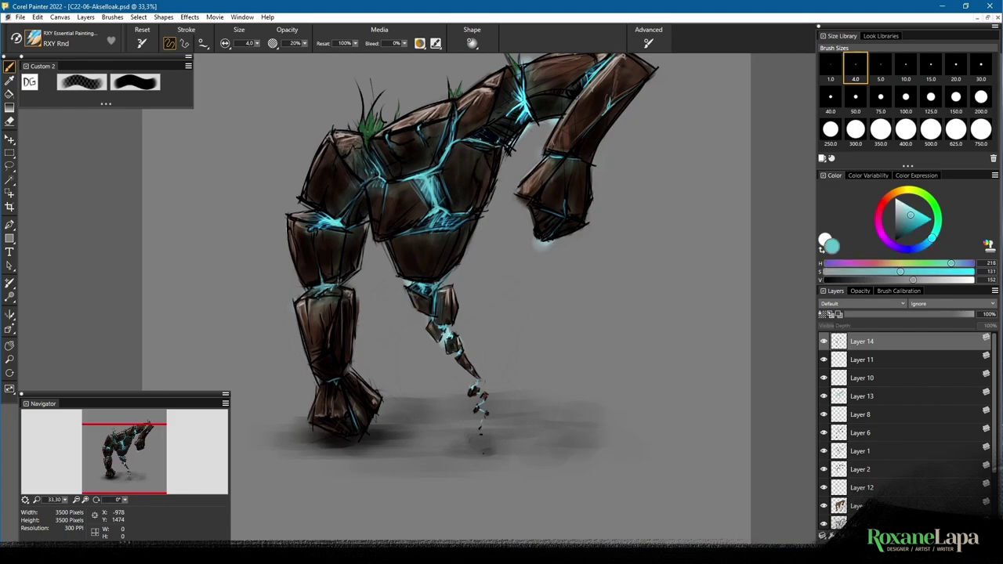
left_click(476, 148, "alt")
left_click(490, 136, "alt")
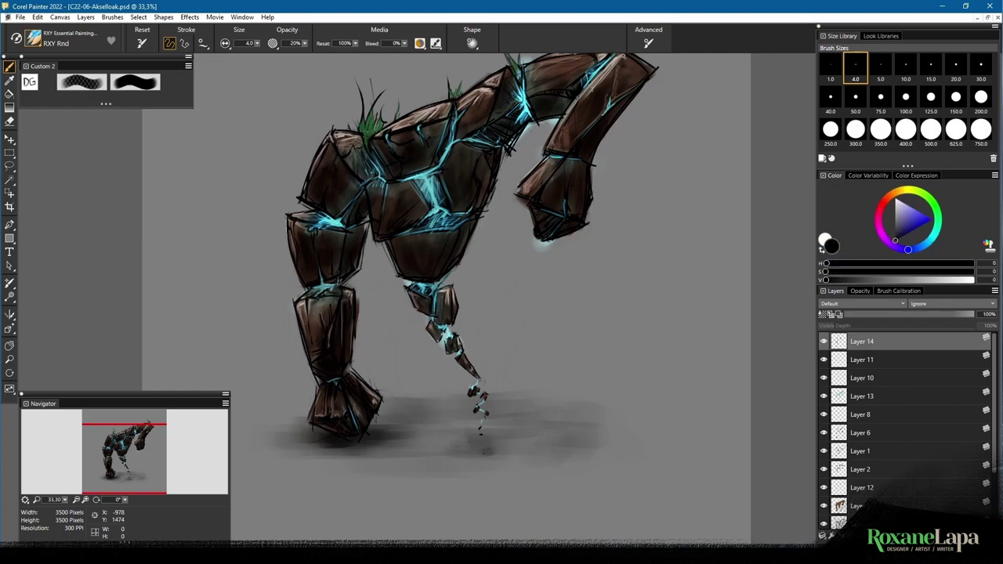
Clean up the glowing joint between the shoulder and raised arm with sampled cyan and near-black strokes.
mouse_move(511, 102)
left_mouse_down()
mouse_move(521, 90)
mouse_move(513, 146)
mouse_move(522, 126)
left_mouse_up()
left_click(522, 117, "alt")
left_click(509, 141, "alt")
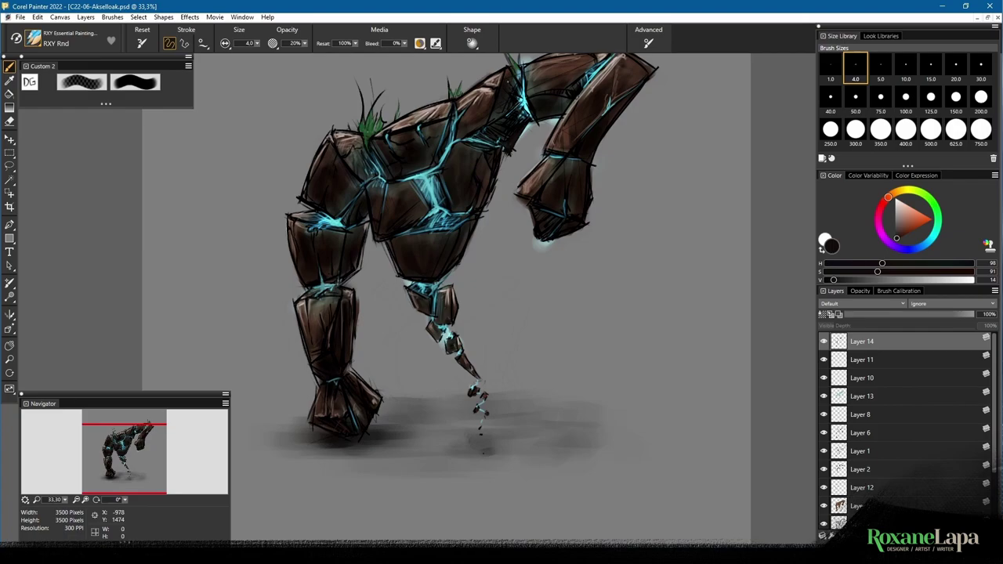
left_click(486, 284, "alt")
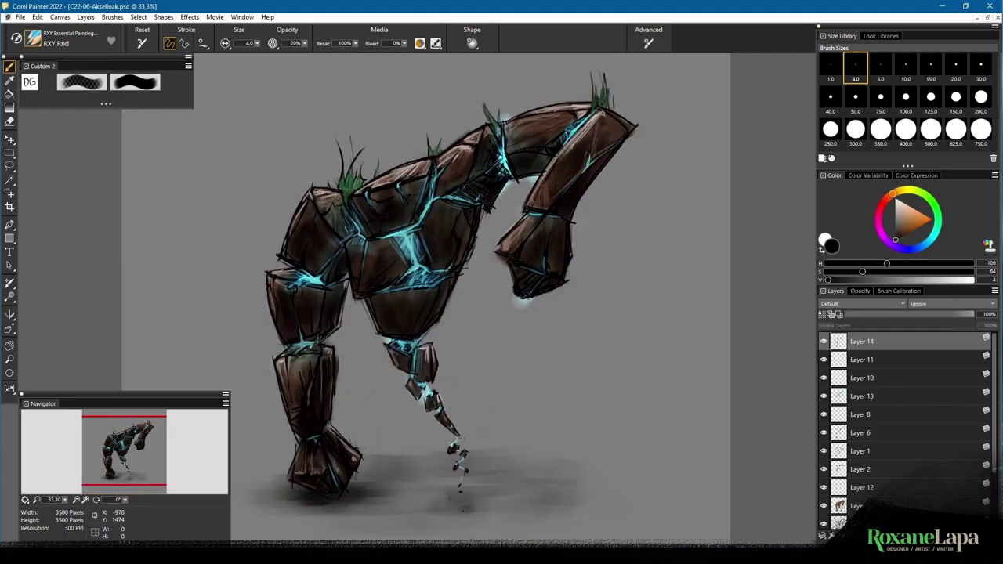
Add fine dark lines and pale brown edge highlights to the raised arm, its elbow and hand.
left_click_drag(506, 133, 529, 128)
left_click_drag(602, 169, 598, 157)
left_click_drag(593, 194, 588, 172)
left_click_drag(565, 242, 559, 222)
left_click(619, 121, "alt")
left_click_drag(630, 128, 608, 116)
left_click_drag(601, 122, 590, 142)
left_click_drag(539, 225, 515, 248)
mouse_move(521, 263)
left_mouse_down()
mouse_move(537, 266)
mouse_move(541, 249)
left_mouse_up()
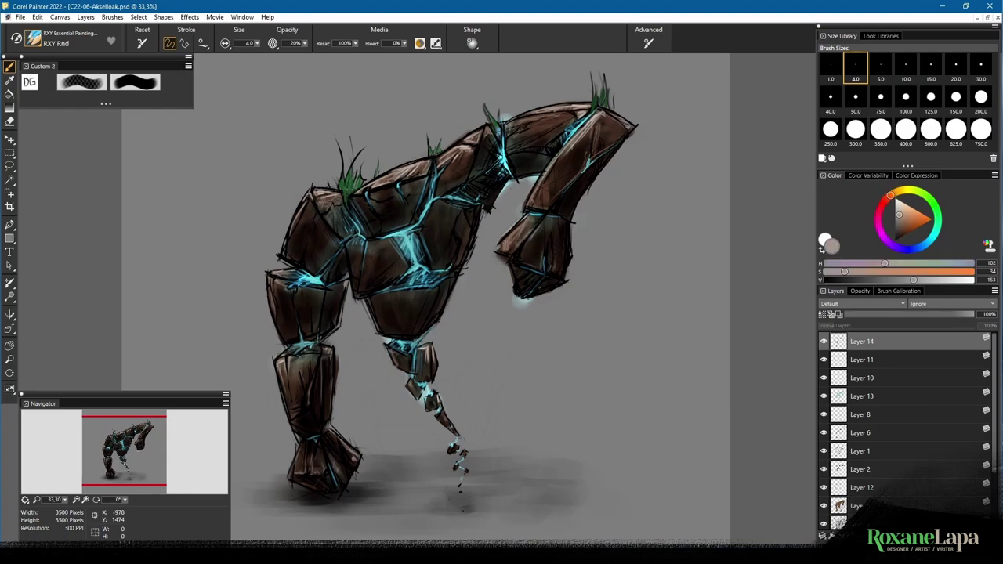
Lower the opacity of the cyan glow on Layer 13 and return to the top layer.
left_click(861, 415)
left_click_drag(974, 314, 902, 315)
left_click(909, 341)
Paint thin bright core lines along the torso's central crack and its lower branches in sampled cyan.
left_click(414, 253, "alt")
left_click(404, 234, "alt")
mouse_move(402, 234)
left_mouse_down()
mouse_move(415, 262)
mouse_move(420, 219)
left_mouse_up()
left_click_drag(401, 234, 389, 235)
left_click_drag(415, 266, 402, 277)
left_click_drag(417, 264, 446, 271)
left_click_drag(415, 259, 419, 269)
Add thin cyan core strokes to the hip, back, shoulder, arm and thin-leg joints and along the lower torso crack.
left_click_drag(303, 272, 319, 283)
left_click_drag(352, 222, 359, 238)
left_click_drag(502, 139, 508, 172)
left_click_drag(589, 117, 571, 137)
left_click_drag(301, 334, 300, 350)
key("ctrl+z")
mouse_move(397, 342)
left_mouse_down()
mouse_move(411, 342)
mouse_move(416, 363)
left_mouse_up()
left_click_drag(418, 383, 425, 389)
mouse_move(412, 267)
left_mouse_down()
mouse_move(433, 288)
mouse_move(439, 279)
left_mouse_up()
Check the cyan glow with Layer 13 hidden and shown, ending on the top layer.
left_click(842, 536)
left_click(824, 414)
left_click(823, 415)
left_click(862, 415)
key("n")
left_click(862, 341)
Refine the waist edges beneath the torso with the RXY DG Sketcher brush at size 5.0, using sampled brown, near-black and blue tones.
left_click(411, 289, "alt")
left_click(881, 67)
left_click(33, 85)
left_click(881, 66)
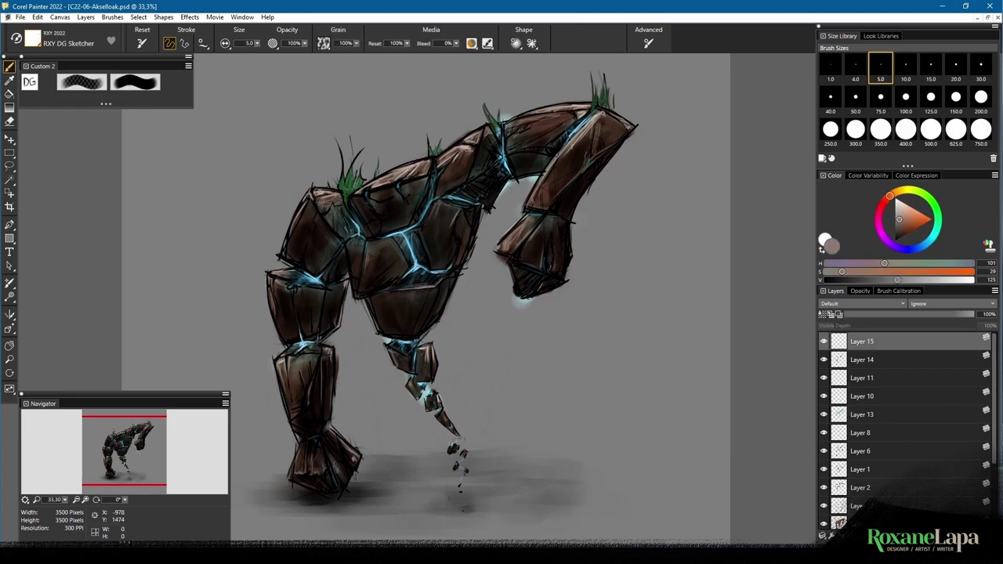
left_click(429, 278, "alt")
left_click(429, 277, "alt")
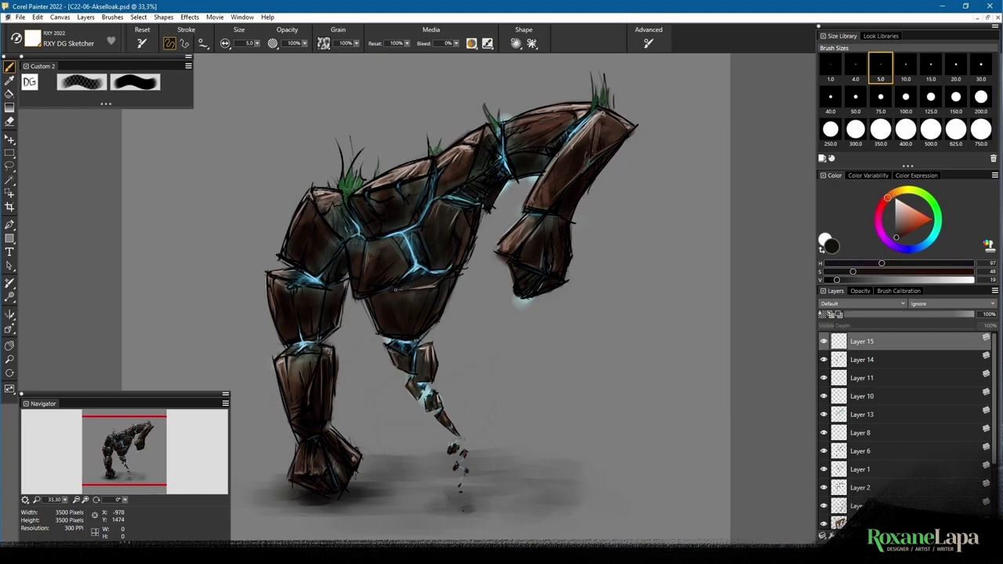
left_click(420, 281, "alt")
left_click(417, 279, "alt")
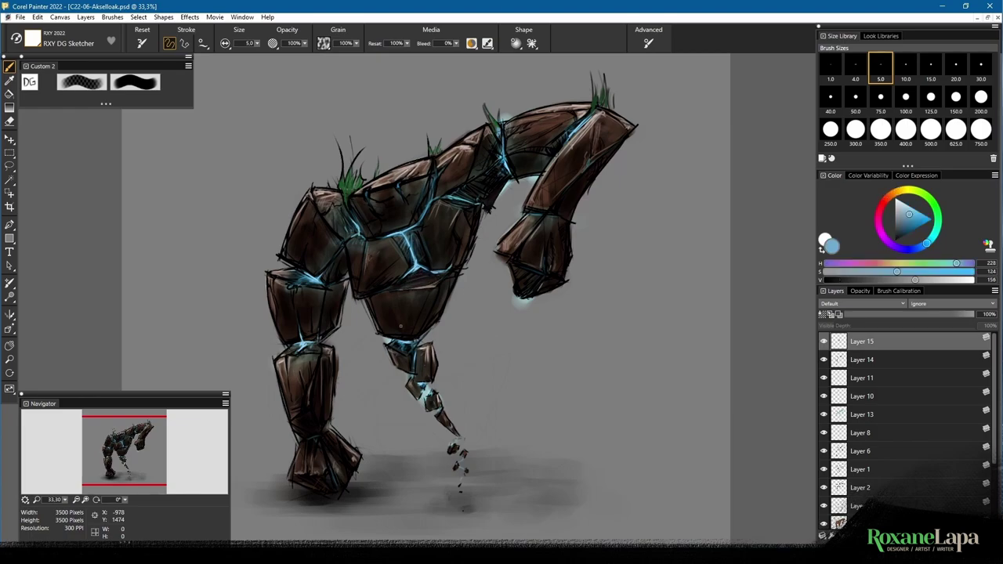
left_click(400, 326, "alt")
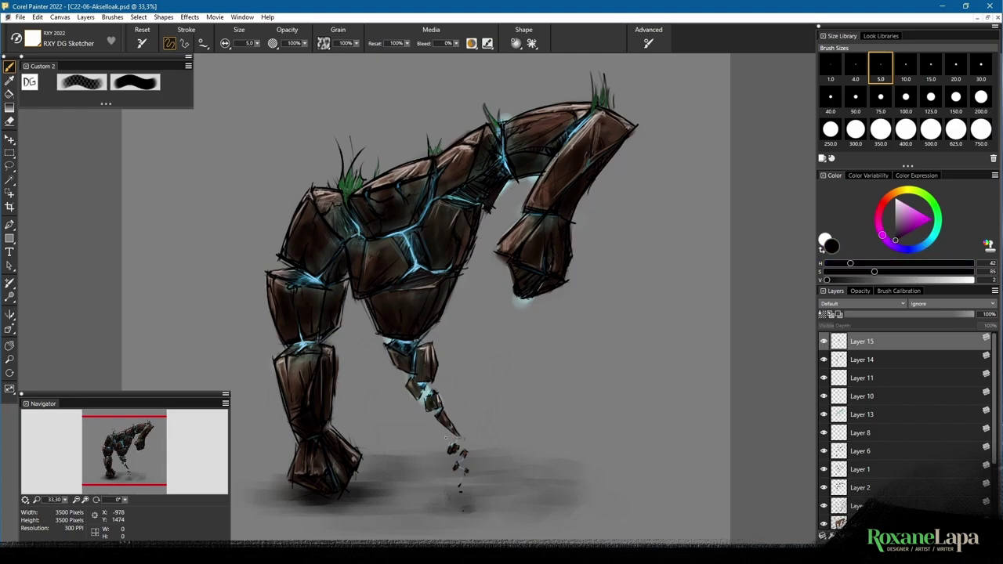
left_click(414, 292, "alt")
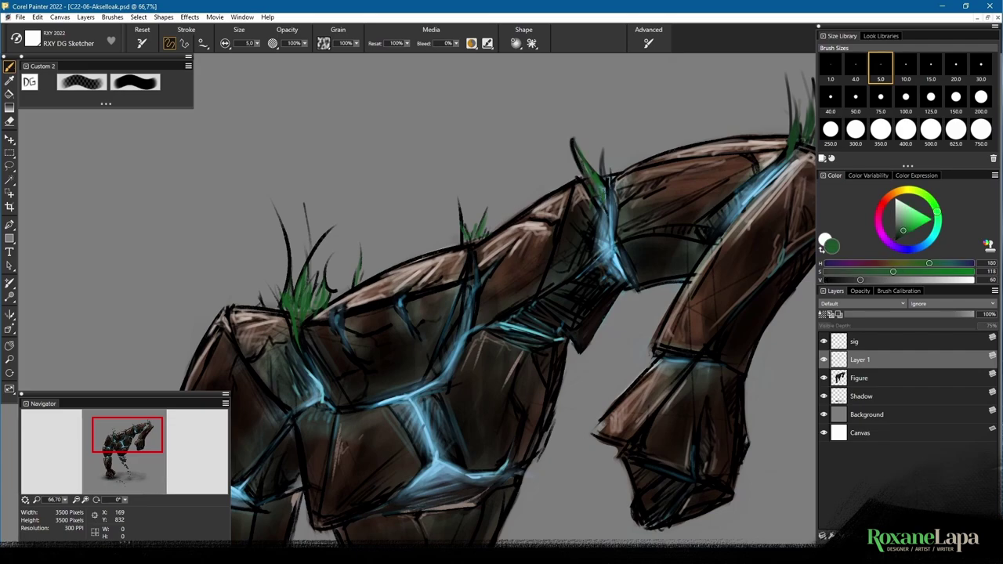
Add short grass blades to the shoulder and mid-back tufts on Layer 1 in sampled greens.
left_click(584, 169, "alt")
left_click(597, 185, "alt")
mouse_move(597, 174)
left_mouse_down()
mouse_move(578, 150)
mouse_move(608, 161)
left_mouse_up()
left_click(475, 232, "alt")
left_click(475, 245, "alt")
left_click_drag(480, 233, 487, 215)
Draw longer, thin grass blades rising from the mid-back and shoulder tufts.
key("ctrl+minus")
key("ctrl+minus")
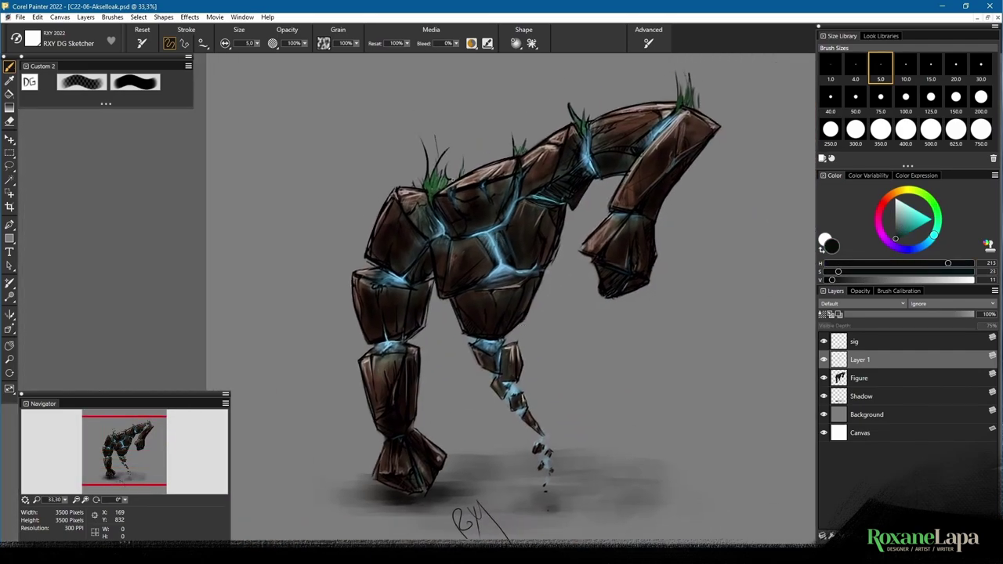
left_click_drag(509, 160, 502, 146)
left_click_drag(574, 121, 543, 106)
mouse_move(570, 118)
left_mouse_down()
mouse_move(562, 78)
mouse_move(579, 88)
left_mouse_up()
Grow grass blades along the outer edge of the rear thigh block in sampled tones.
left_click_drag(470, 196, 465, 260)
mouse_move(363, 313)
left_mouse_down()
mouse_move(351, 277)
mouse_move(357, 305)
mouse_move(373, 311)
mouse_move(361, 324)
left_mouse_up()
left_click(428, 251, "alt")
left_click(369, 328, "alt")
mouse_move(362, 305)
left_mouse_down()
mouse_move(367, 273)
mouse_move(357, 282)
mouse_move(370, 270)
left_mouse_up()
Draw tall, curling plant stalks along the creature's back in a sampled dark colour.
left_click(573, 205, "alt")
left_click(569, 193, "alt")
left_click_drag(517, 215, 470, 110)
key("ctrl+z")
mouse_move(514, 205)
left_mouse_down()
mouse_move(488, 152)
mouse_move(510, 139)
left_mouse_up()
left_click_drag(429, 235, 423, 157)
left_click_drag(436, 182, 441, 159)
left_click_drag(469, 236, 465, 174)
mouse_move(473, 223)
left_mouse_down()
mouse_move(493, 197)
mouse_move(485, 144)
left_mouse_up()
Add small leaves and touches of colour to the back's stalks with sampled green and dark tones.
left_click(515, 213, "alt")
left_click(514, 210, "alt")
left_click_drag(460, 181, 455, 176)
left_click(515, 213, "alt")
left_click_drag(509, 145, 518, 130)
left_click_drag(464, 163, 468, 157)
left_click(514, 212, "alt")
left_click(457, 257, "alt")
Thicken the mid-back grass with sampled green and dark blades and extend the tuft at the raised arm's bend.
mouse_move(490, 228)
left_mouse_down()
mouse_move(485, 212)
mouse_move(499, 201)
left_mouse_up()
left_click_drag(478, 234, 489, 208)
left_click(459, 239, "alt")
mouse_move(477, 231)
left_mouse_down()
mouse_move(481, 216)
mouse_move(505, 200)
left_mouse_up()
left_click(515, 232, "alt")
mouse_move(498, 207)
left_mouse_down()
mouse_move(490, 186)
mouse_move(484, 208)
left_mouse_up()
left_click(513, 213, "alt")
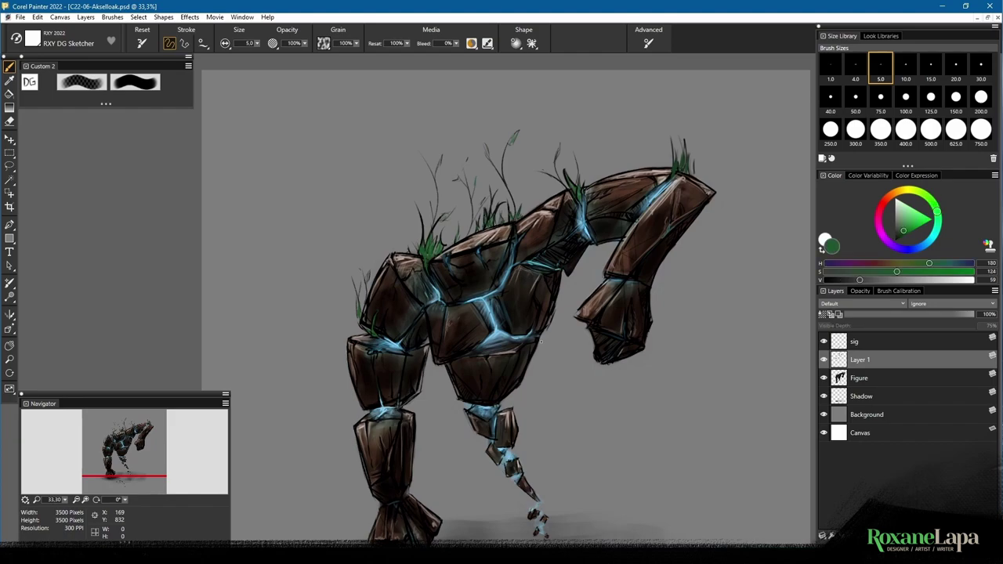
left_click(683, 173, "alt")
left_click_drag(691, 159, 709, 146)
Sample pale blue from the glowing torso crack and set the brush size to 1.0 for fine crack detailing.
left_click_drag(538, 326, 548, 276)
left_click(495, 249, "alt")
left_click(830, 69)
key("ctrl+plus")
key("ctrl+plus")
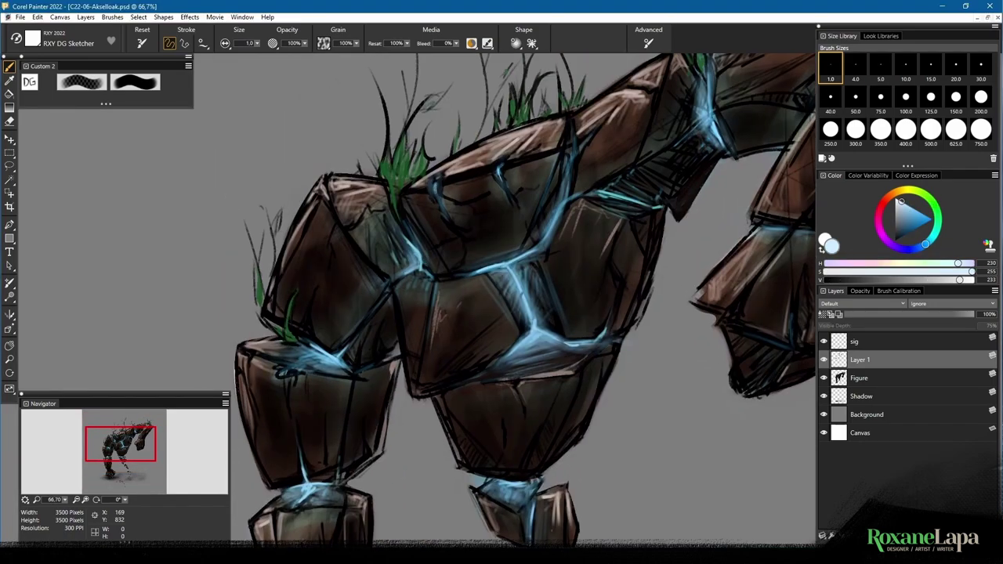